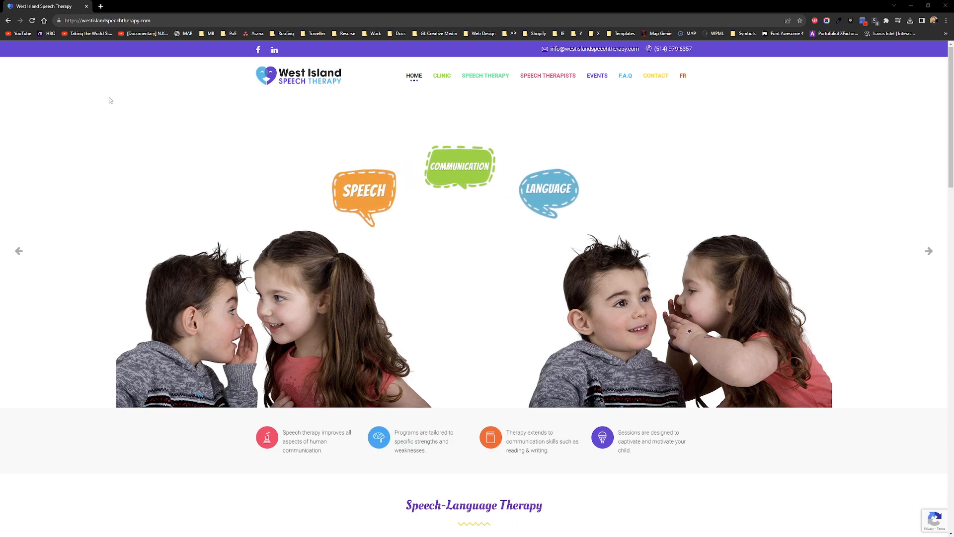
Step: Go to the site's /wp-admin address and log in with the saved credentials
click(258, 20)
text(/wp-admin)
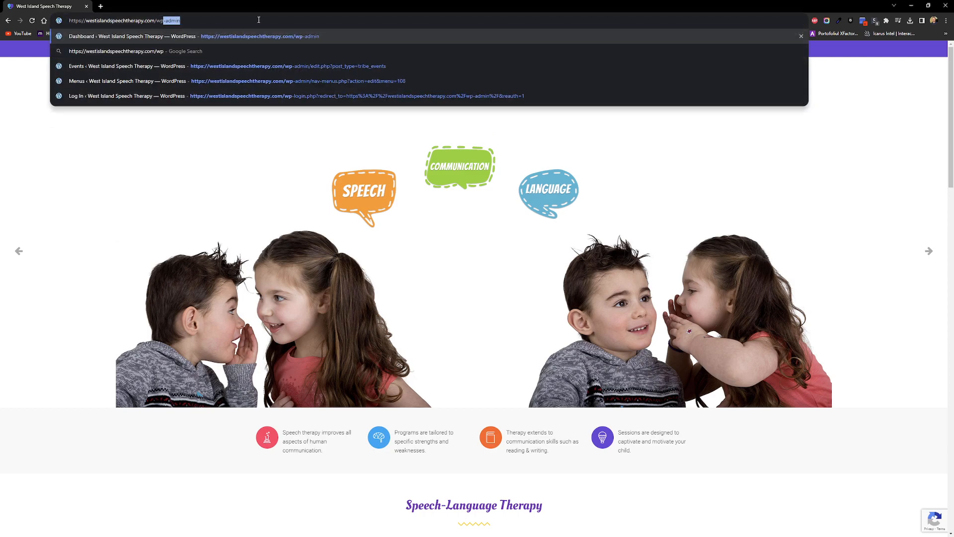
key(Return)
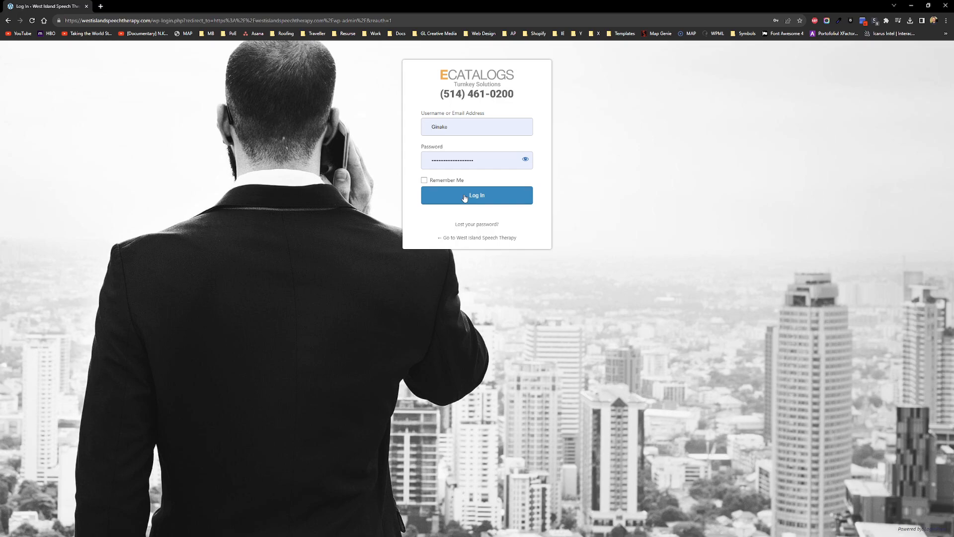
click(464, 197)
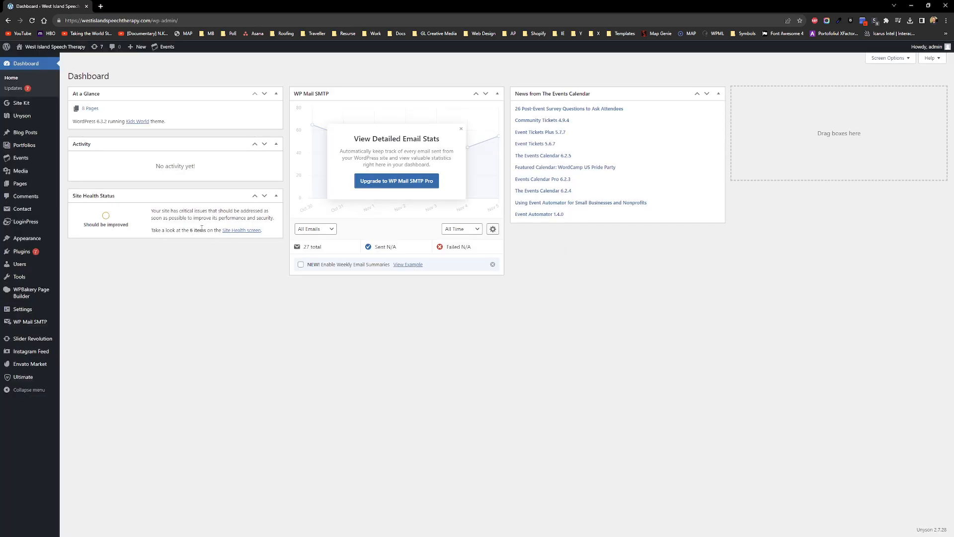
Step: Open Visit Site in a new tab and end on the public homepage, keeping the Dashboard open
middle_click(29, 60)
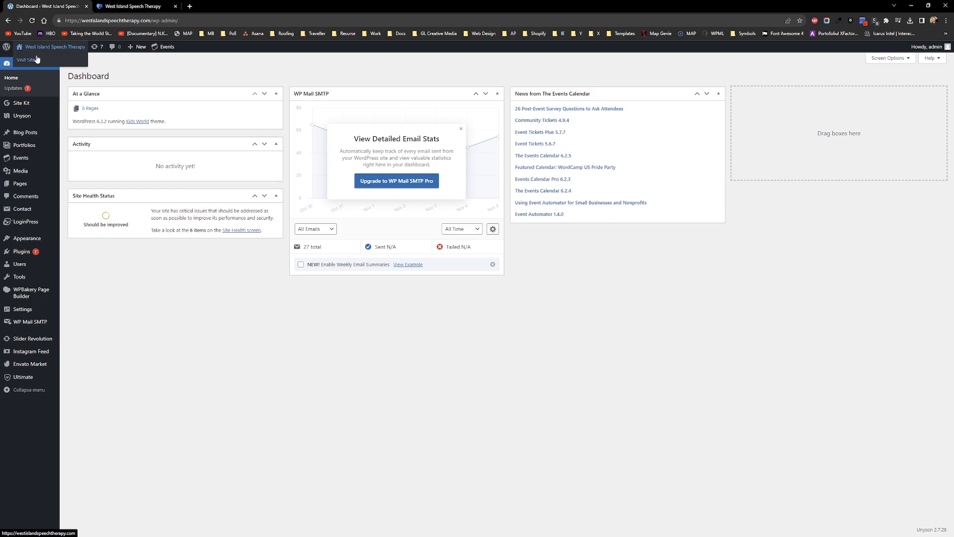
click(132, 6)
click(65, 5)
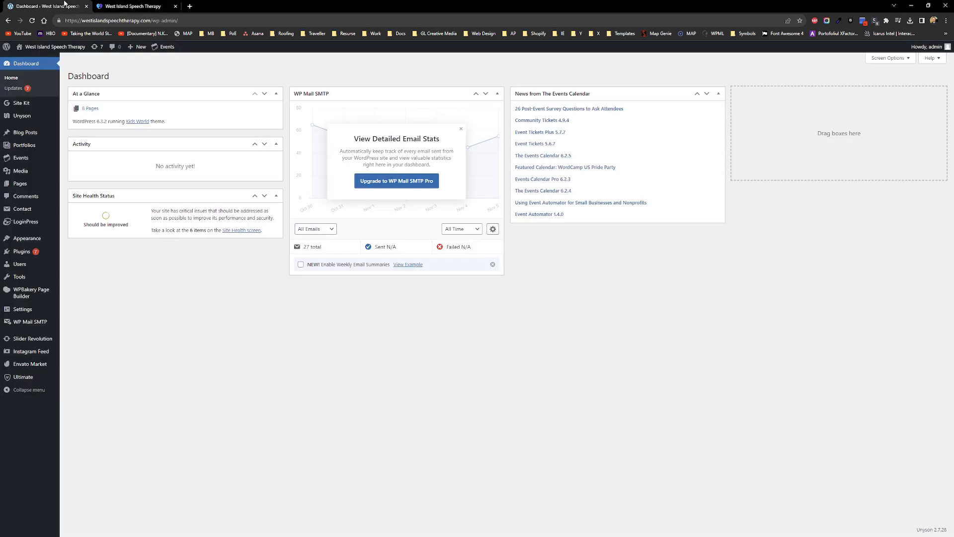
mouse_move(38, 52)
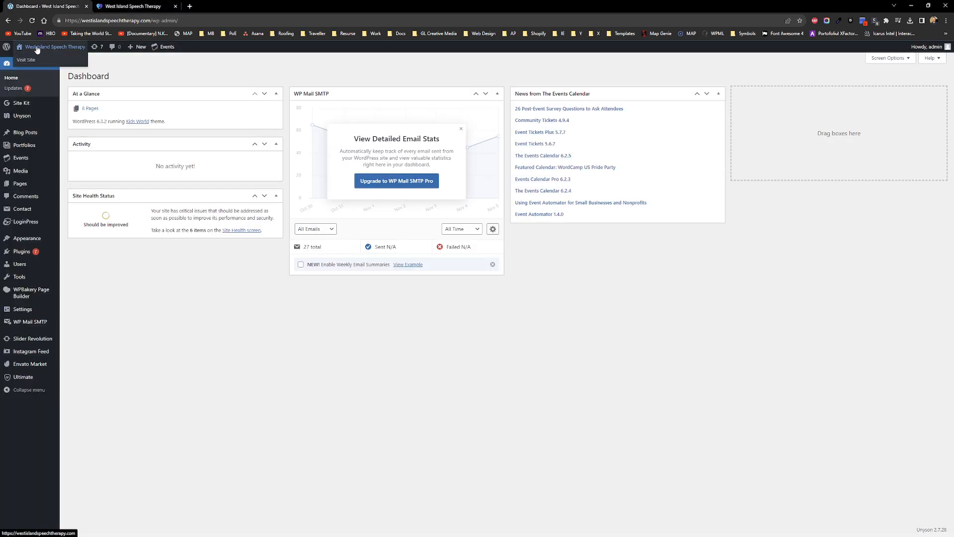
right_click(28, 61)
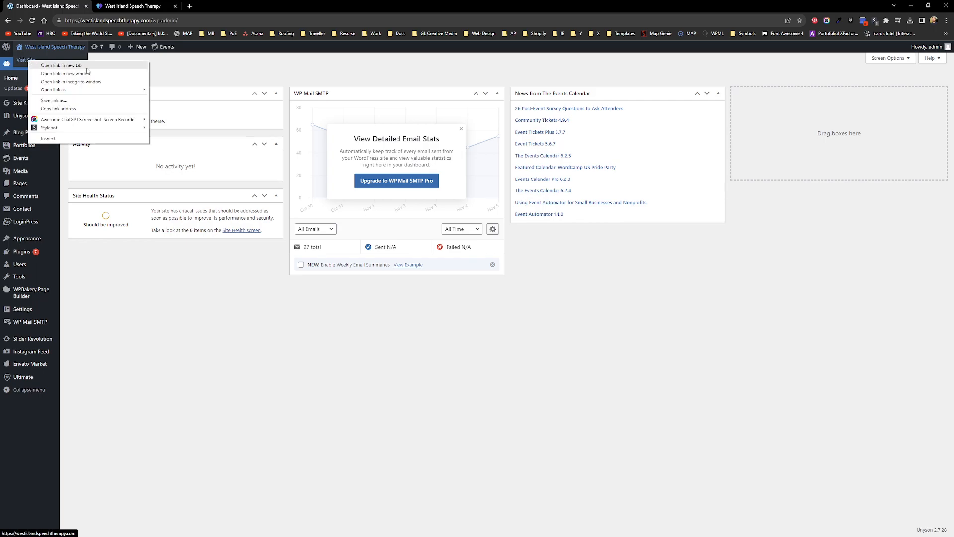
key(Escape)
click(104, 5)
click(65, 4)
click(108, 4)
click(57, 6)
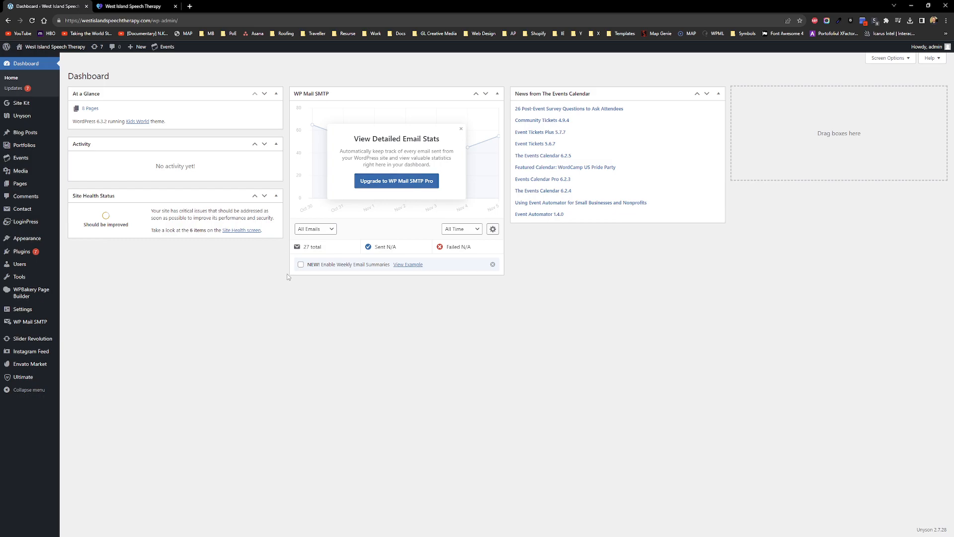
key(ctrl+Tab)
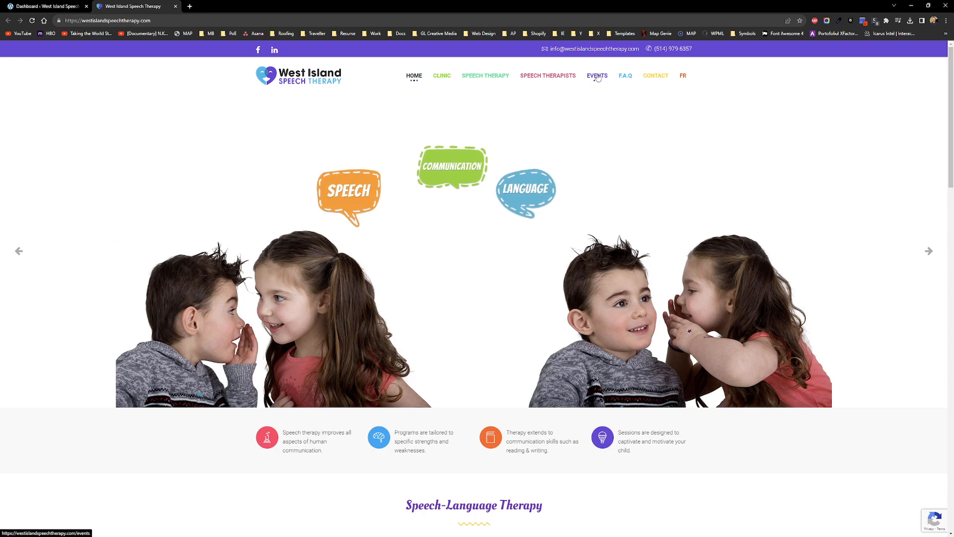
Step: Go to the site's EVENTS page showing the November 2023 calendar with two test events
drag(514, 75, 461, 74)
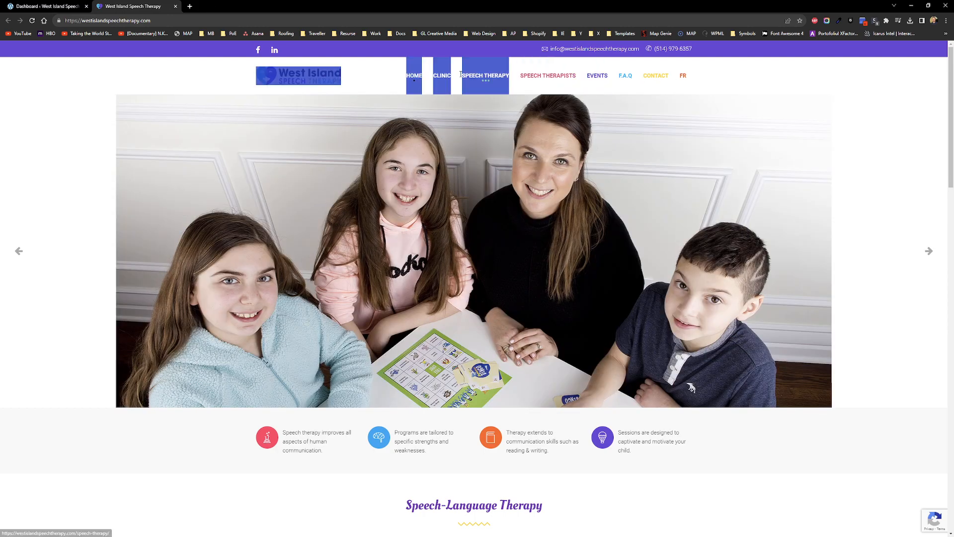
click(780, 83)
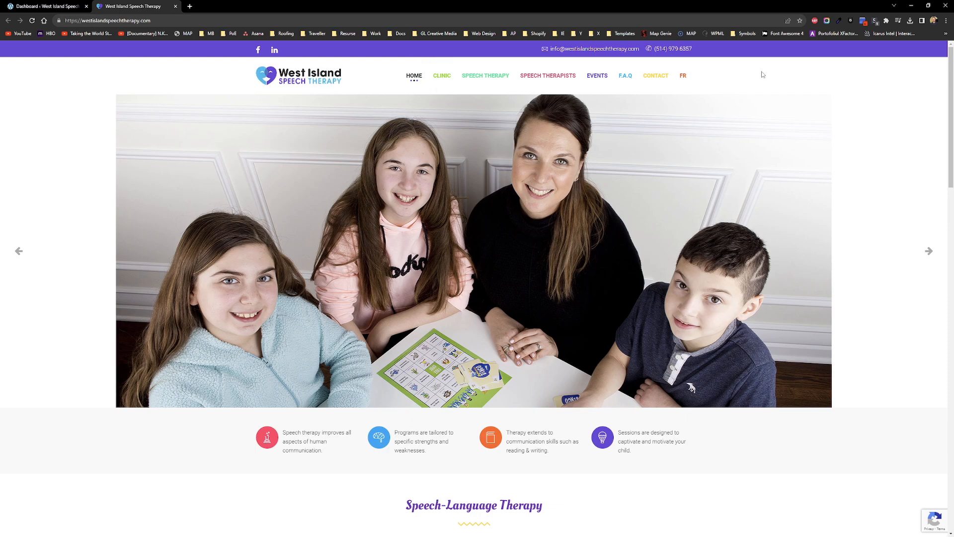
click(47, 6)
click(133, 6)
click(599, 79)
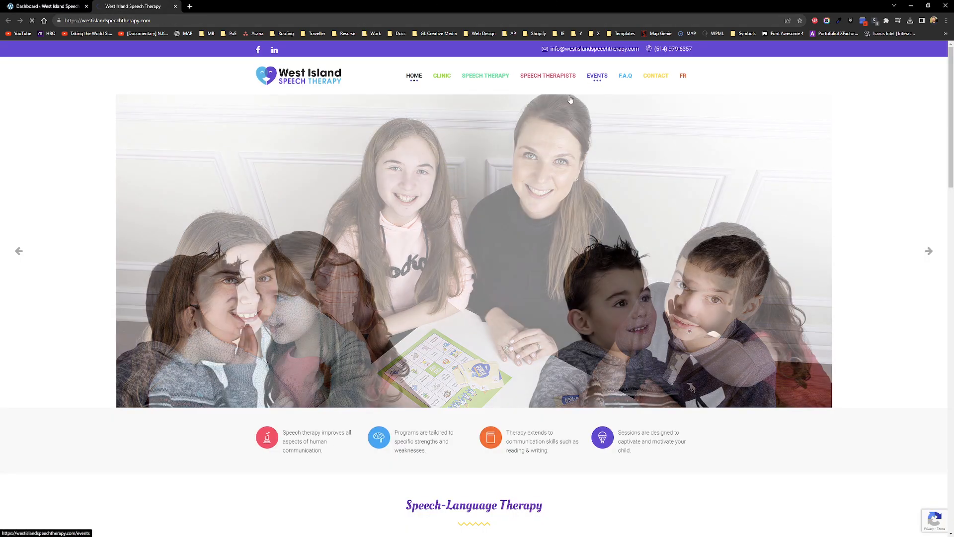
scroll(156, 235, down, 2)
scroll(155, 234, down, 3)
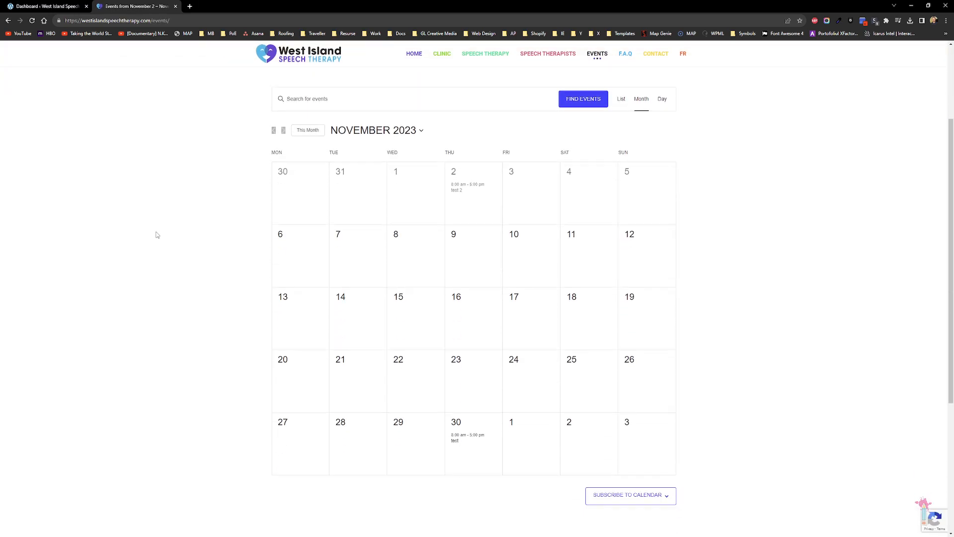
scroll(154, 238, up, 2)
scroll(155, 243, up, 3)
scroll(160, 240, down, 3)
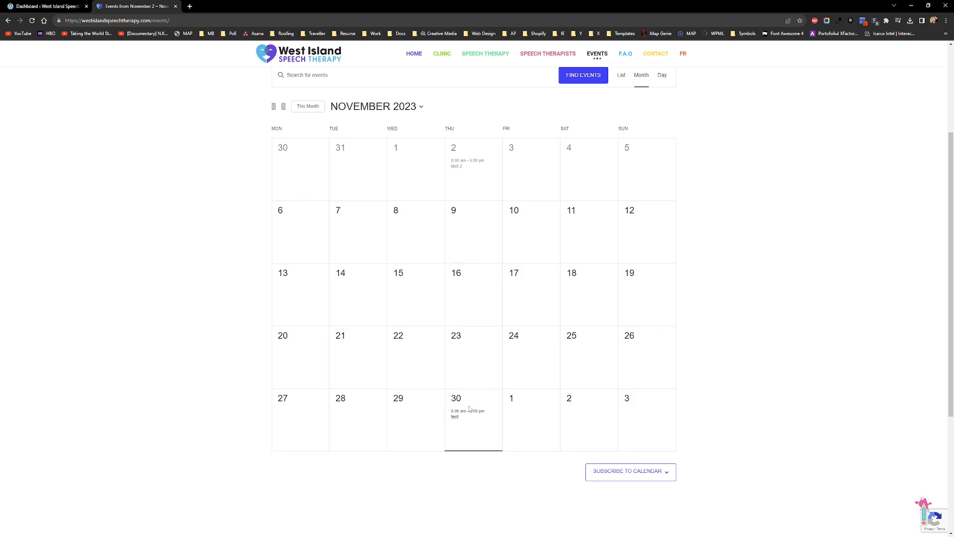
scroll(148, 325, up, 3)
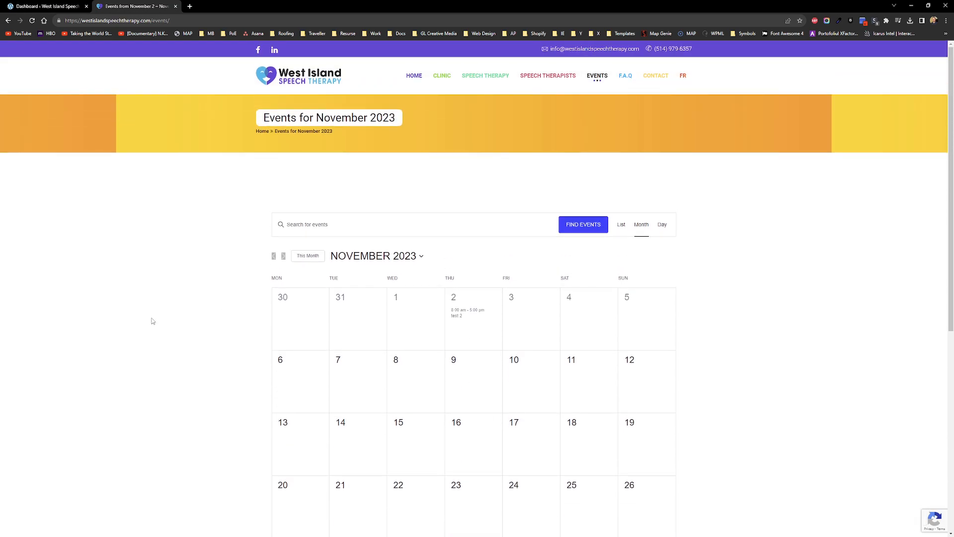
scroll(164, 306, down, 3)
scroll(169, 316, up, 1)
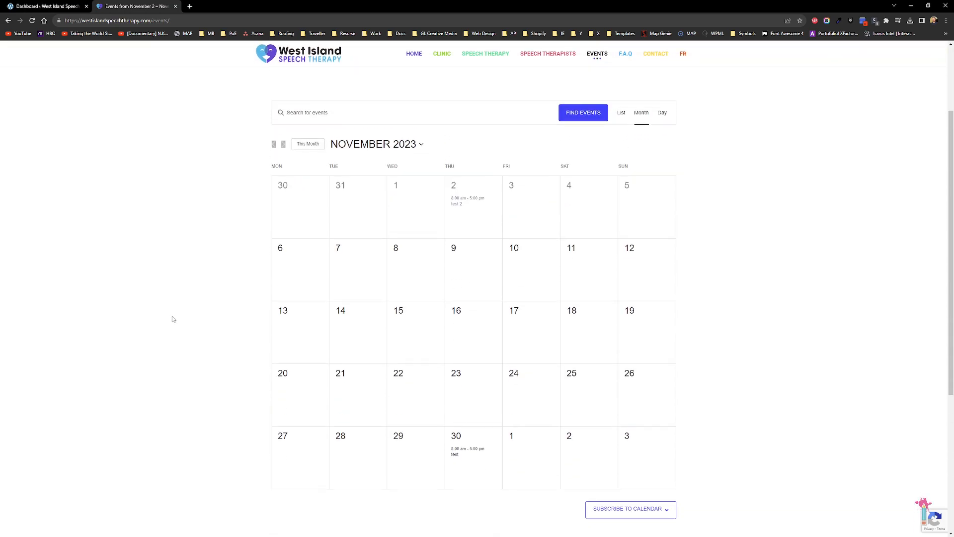
scroll(169, 318, up, 3)
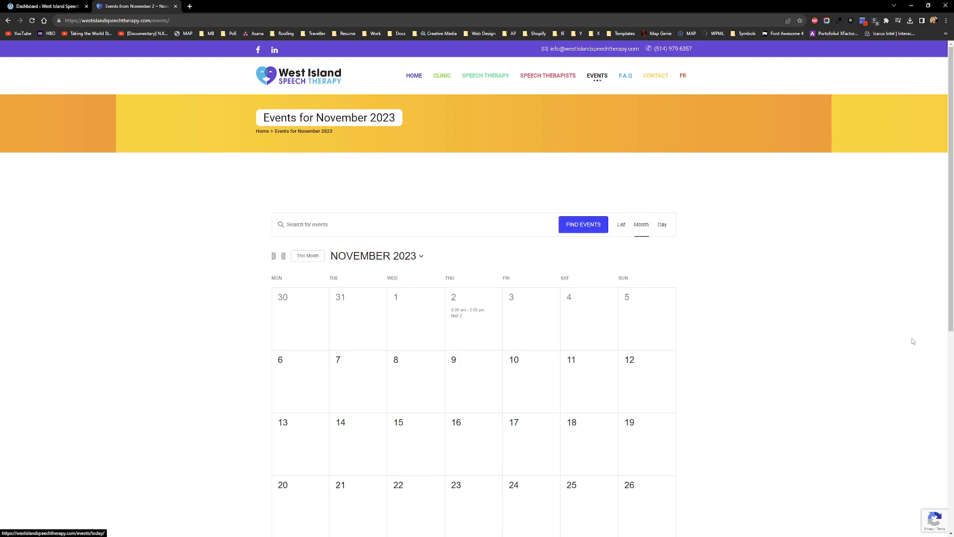
scroll(872, 309, down, 3)
scroll(865, 312, up, 1)
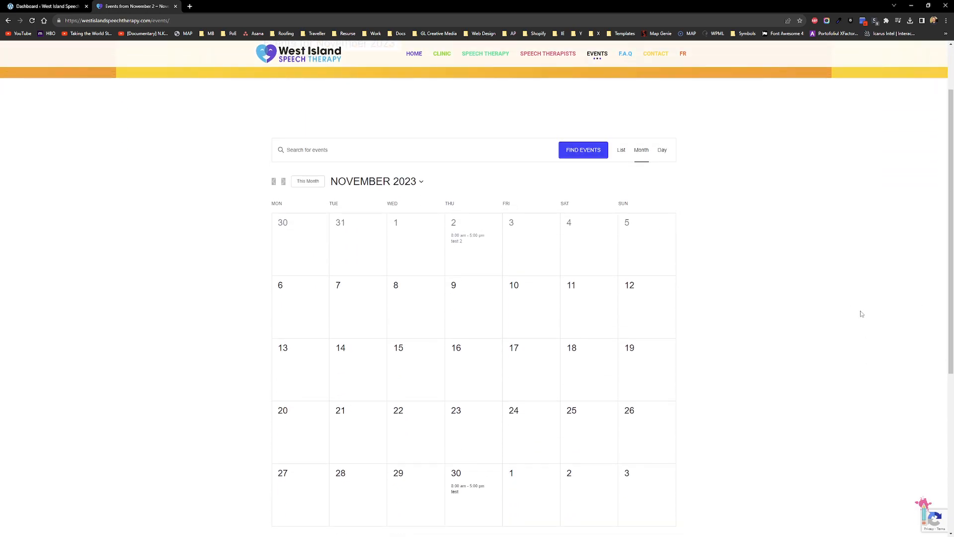
Step: Show the events as a list and page back to previous events, including test 2
click(625, 157)
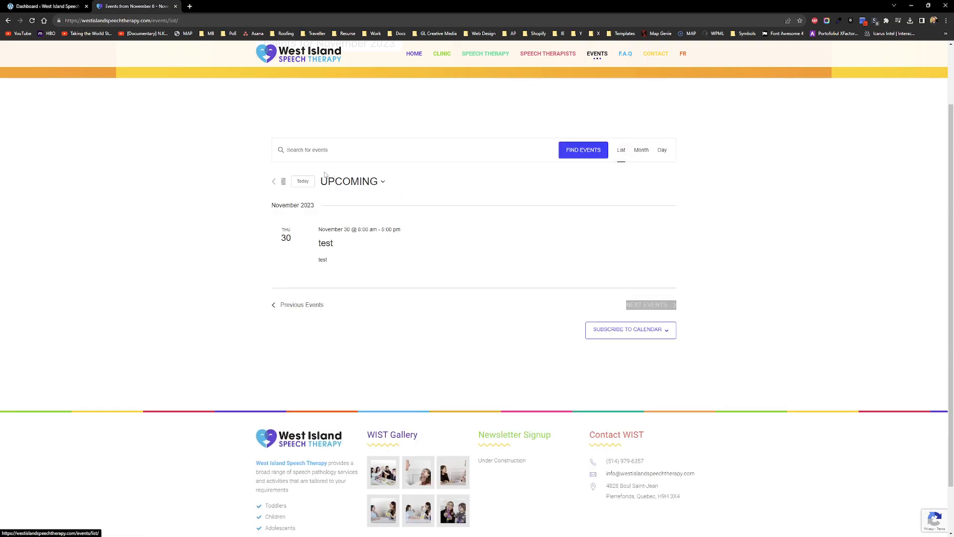
click(384, 183)
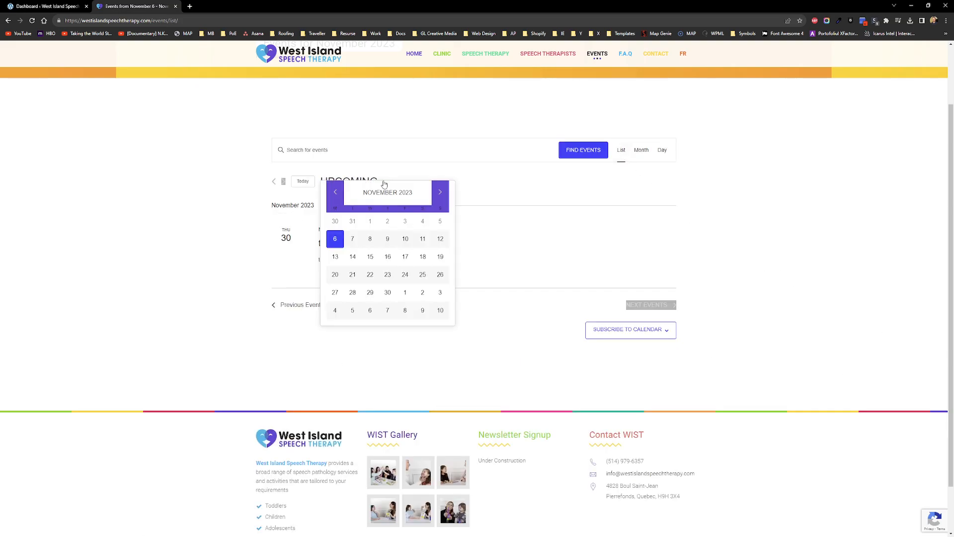
click(175, 233)
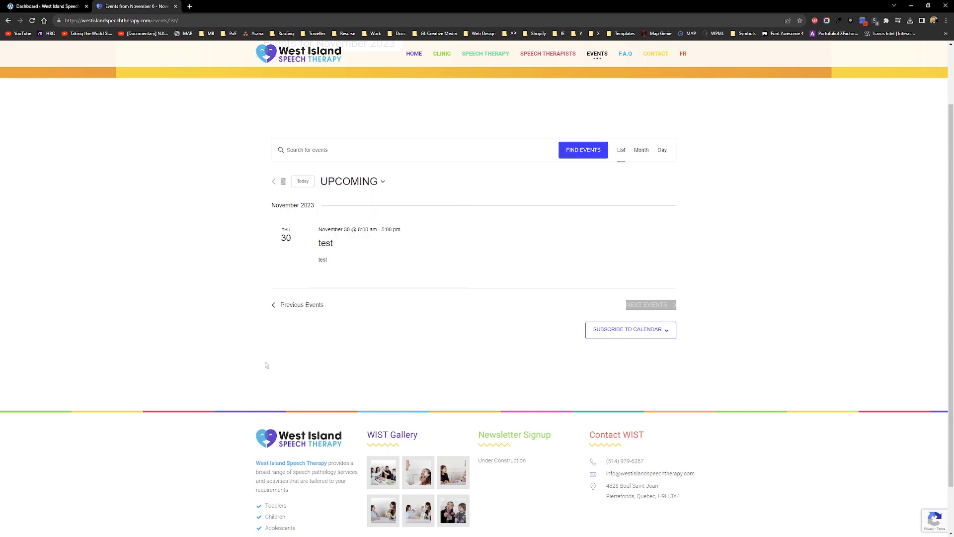
click(313, 306)
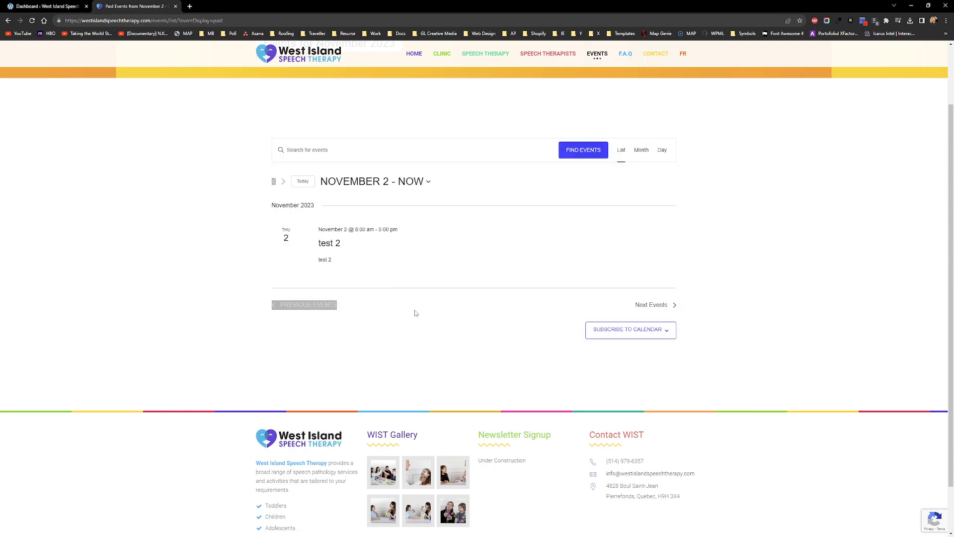
Step: Check Day view through November 7, 2023, then return to the November month calendar
click(663, 153)
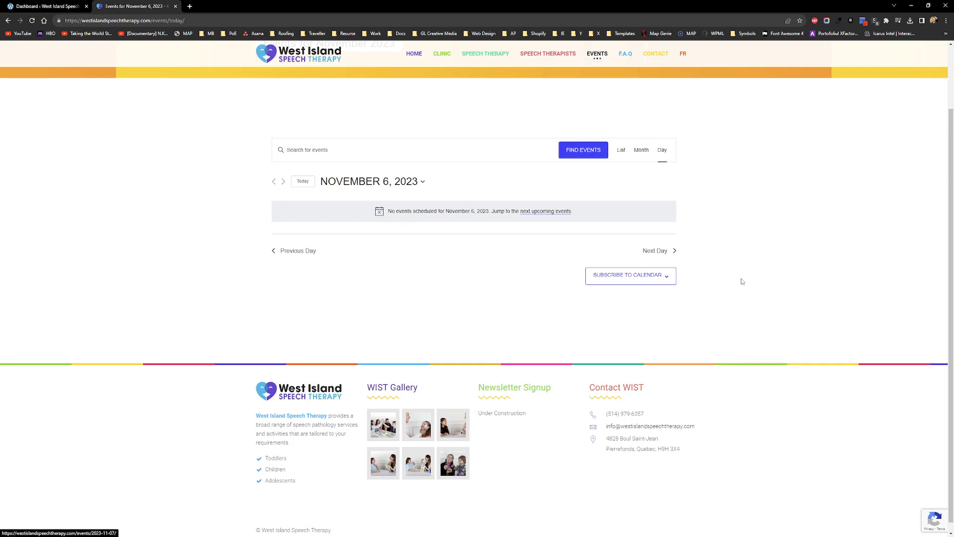
click(656, 251)
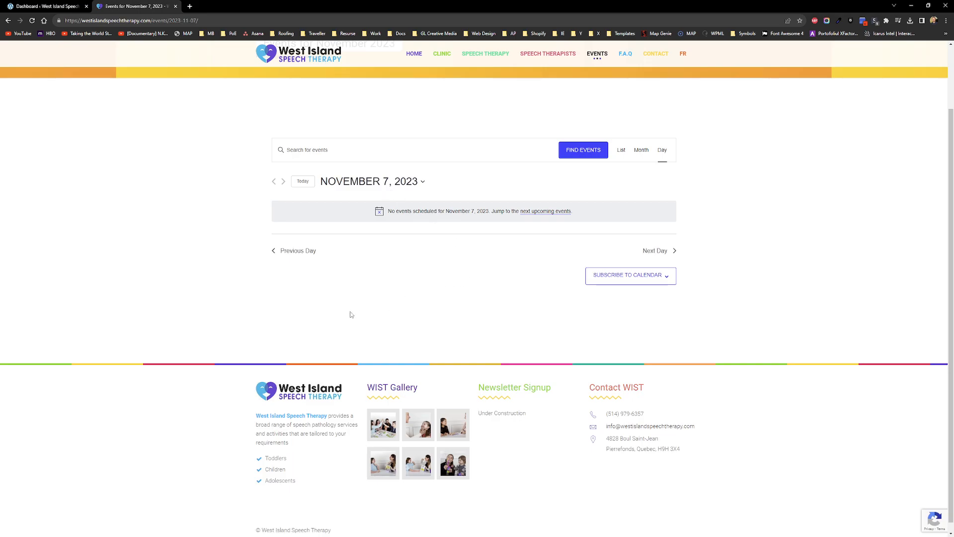
click(641, 157)
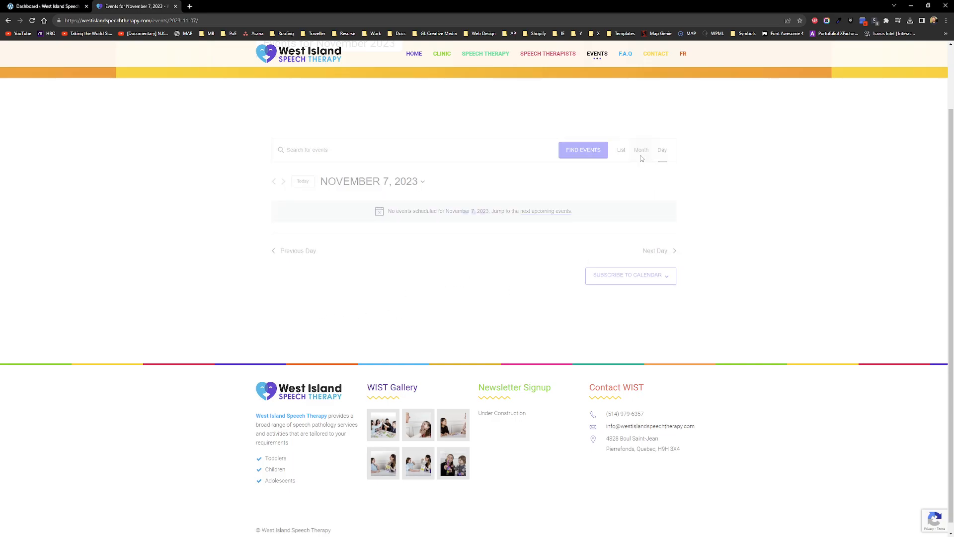
scroll(719, 259, down, 3)
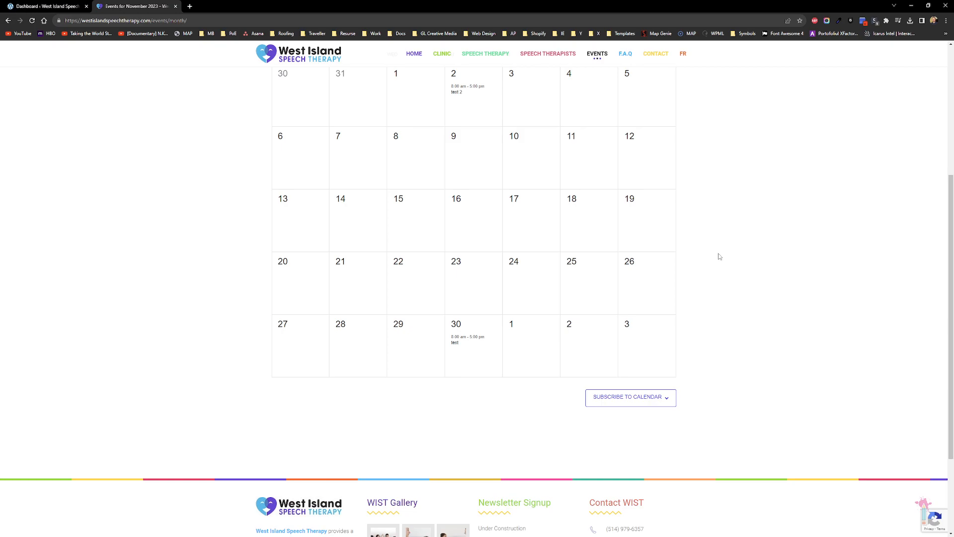
scroll(709, 262, up, 2)
scroll(732, 286, up, 1)
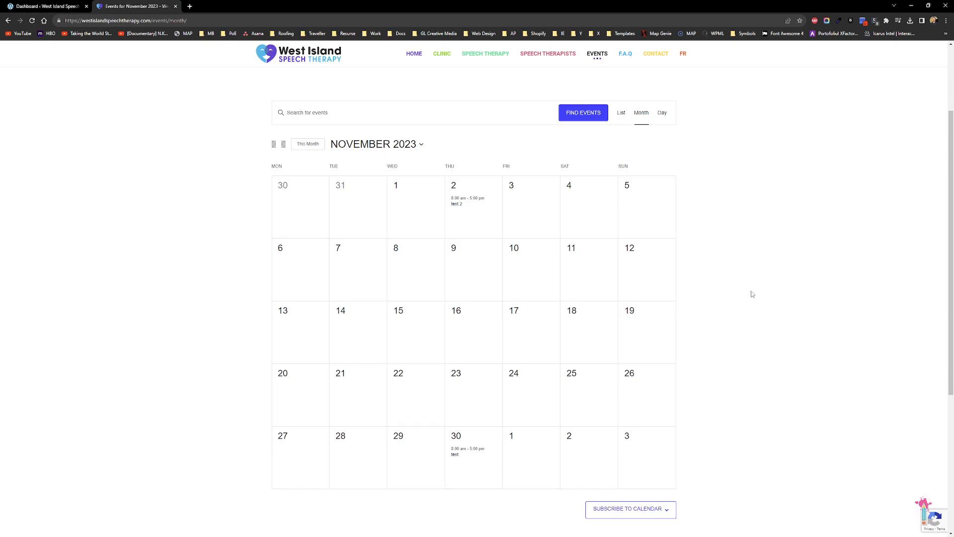
scroll(778, 298, up, 3)
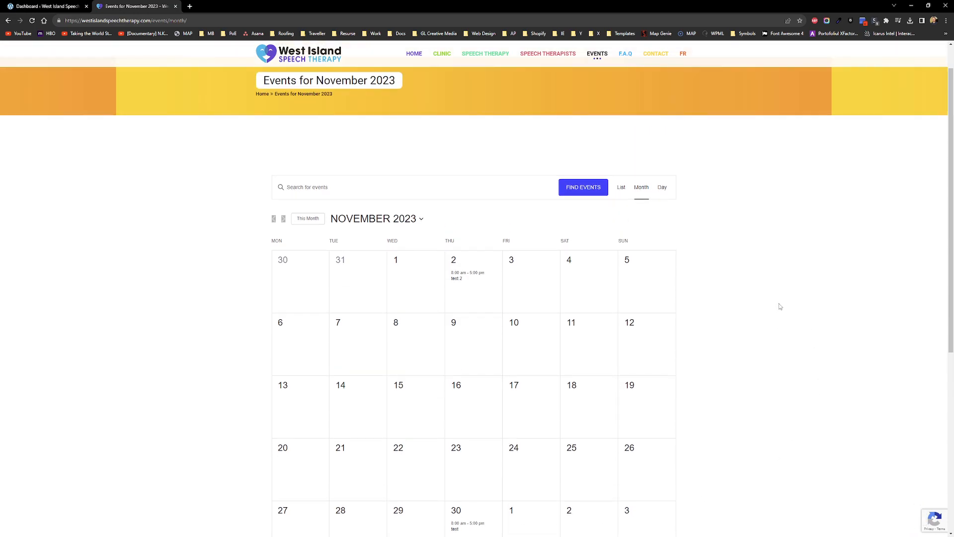
scroll(779, 305, down, 2)
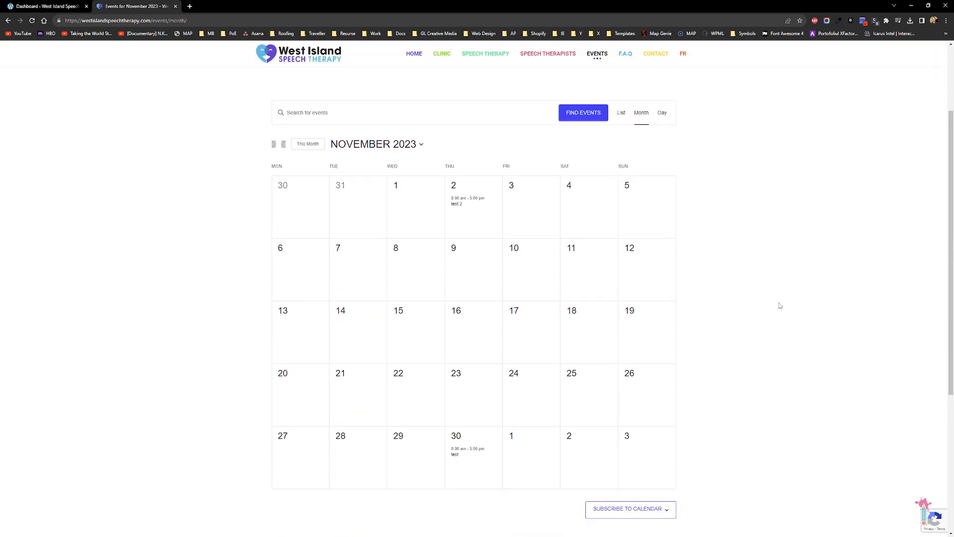
Step: From the Dashboard, open Events settings, review the General tab, then switch to Display
click(61, 5)
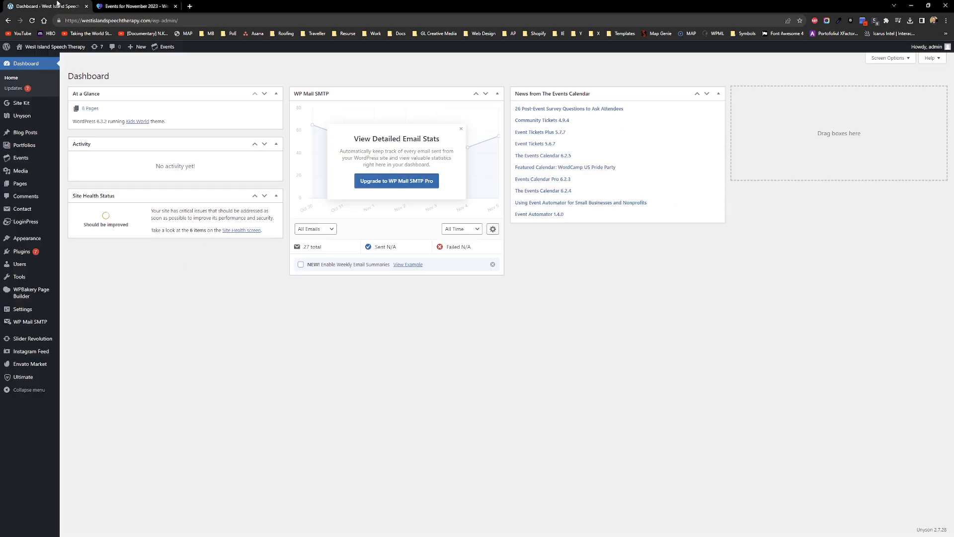
mouse_move(20, 157)
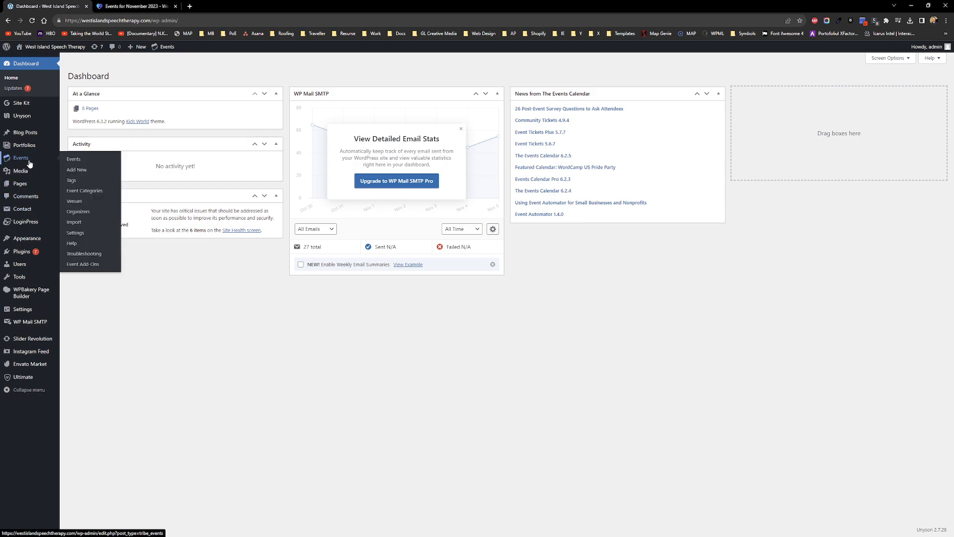
click(75, 233)
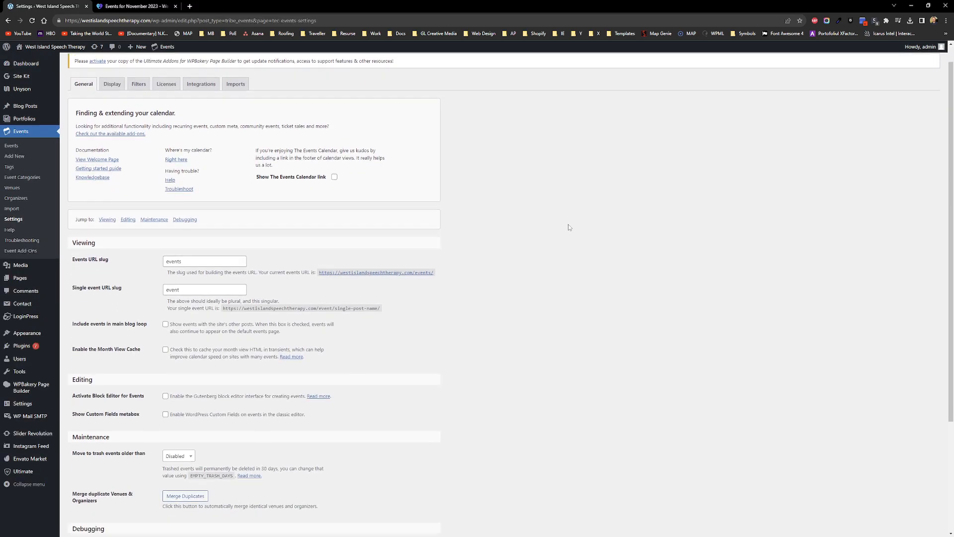
scroll(538, 220, down, 3)
scroll(500, 244, up, 3)
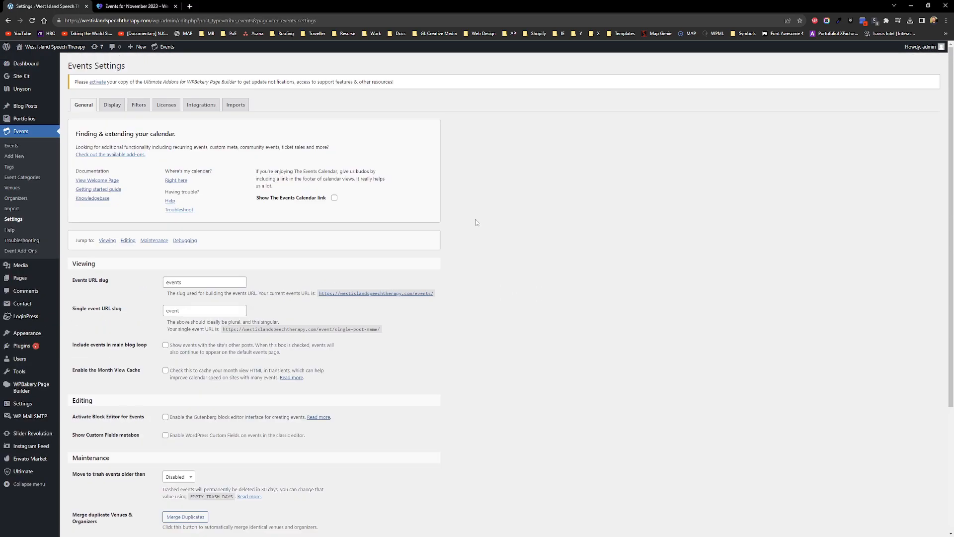
scroll(462, 218, down, 3)
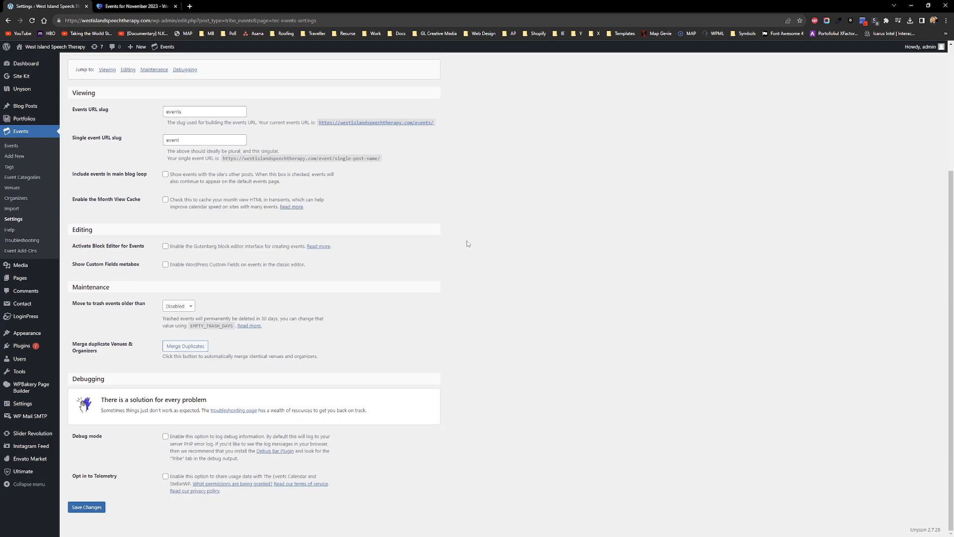
scroll(458, 223, up, 3)
click(111, 107)
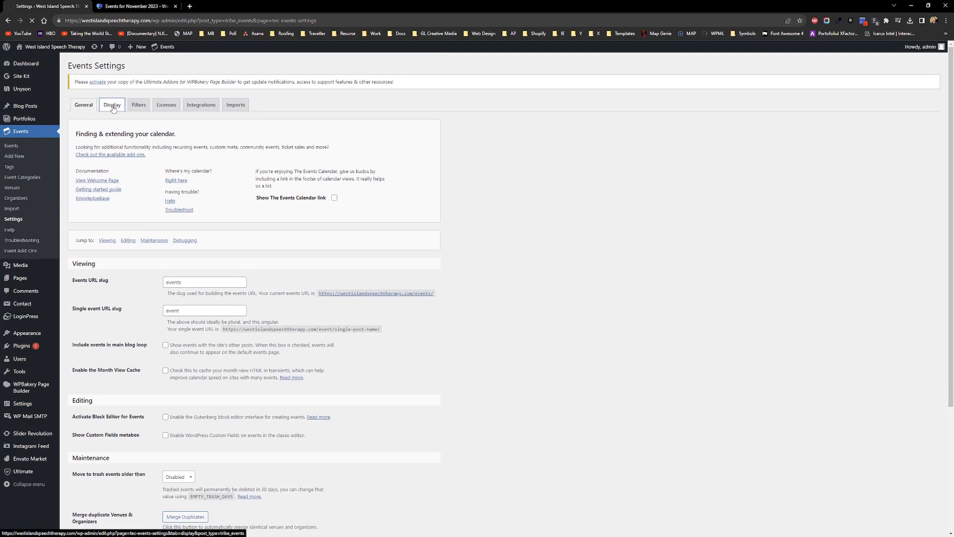
Step: Confirm Calendar Display's default view is Month, then return to the front-end November 2023 calendar
scroll(363, 229, down, 3)
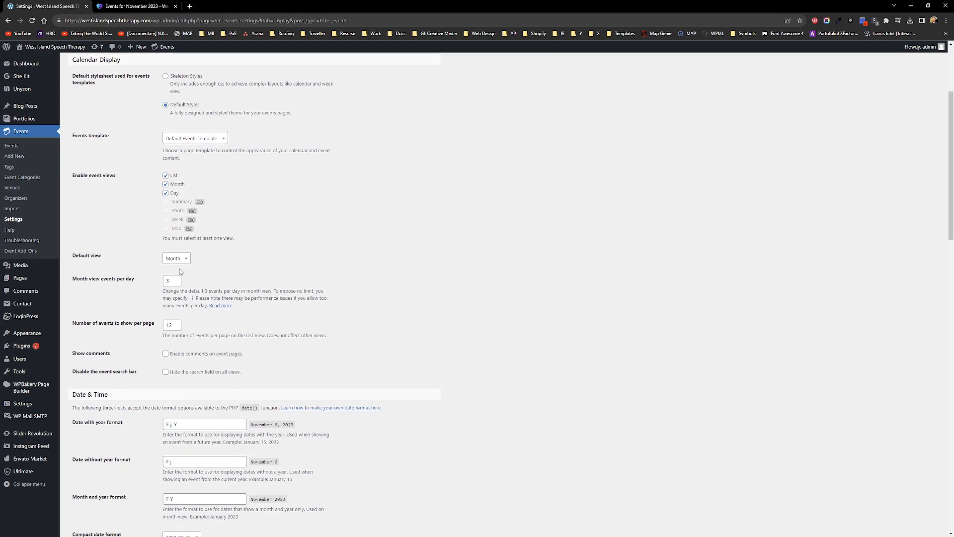
click(181, 259)
click(134, 6)
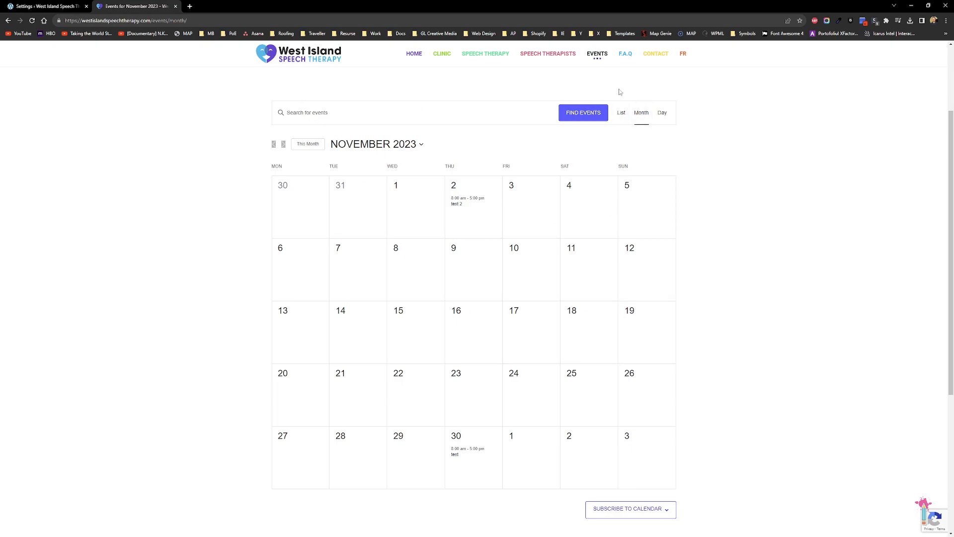
Step: Show upcoming events in List view with the ?tribe-bar-date filter removed from the URL
click(623, 112)
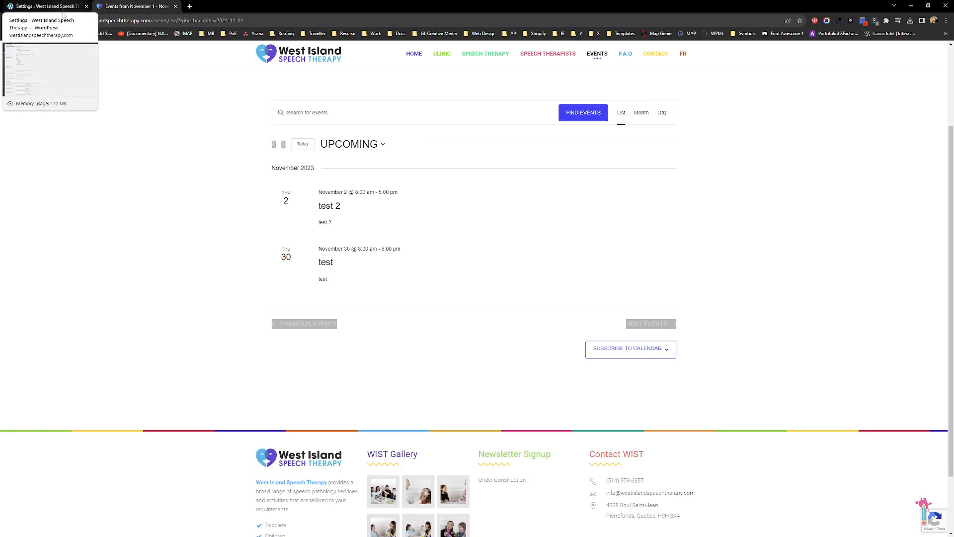
drag(179, 21, 442, 32)
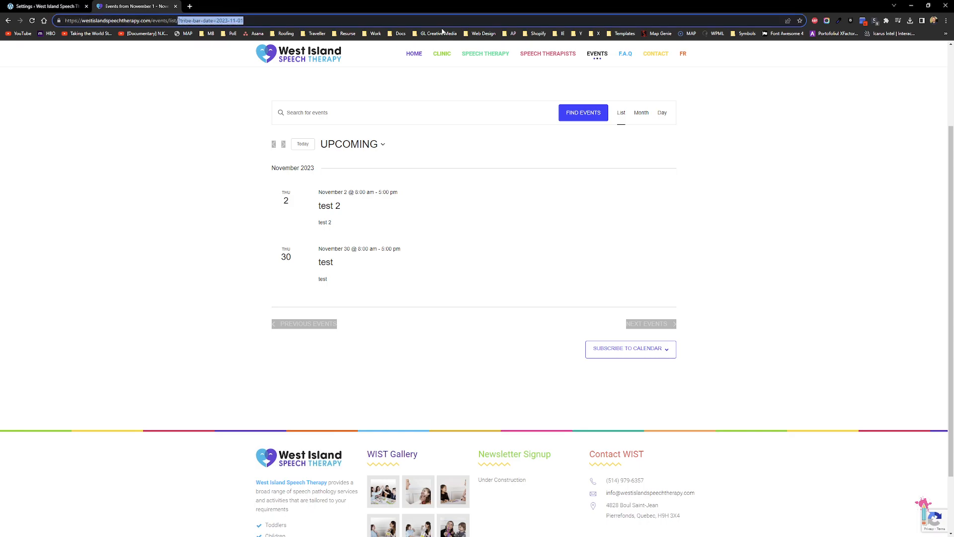
key(BackSpace)
key(Return)
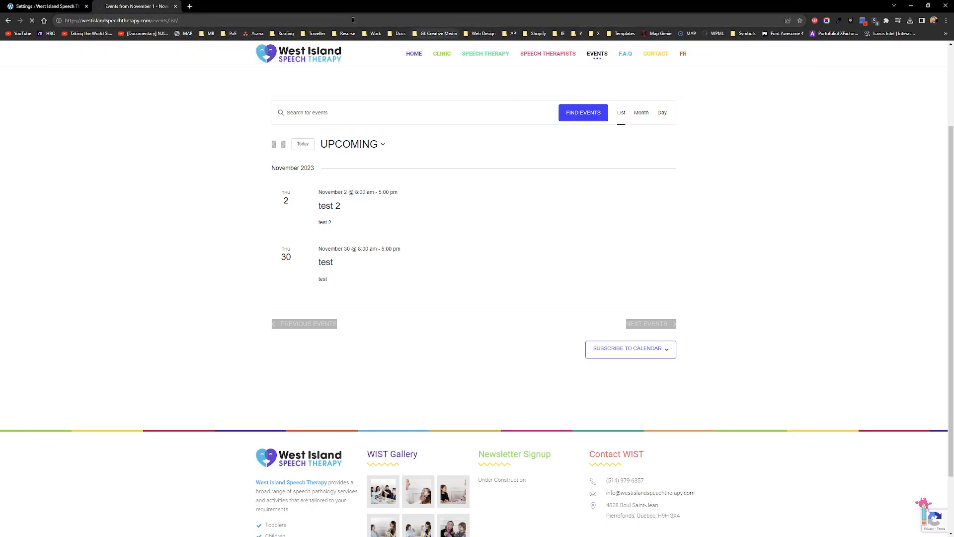
click(82, 5)
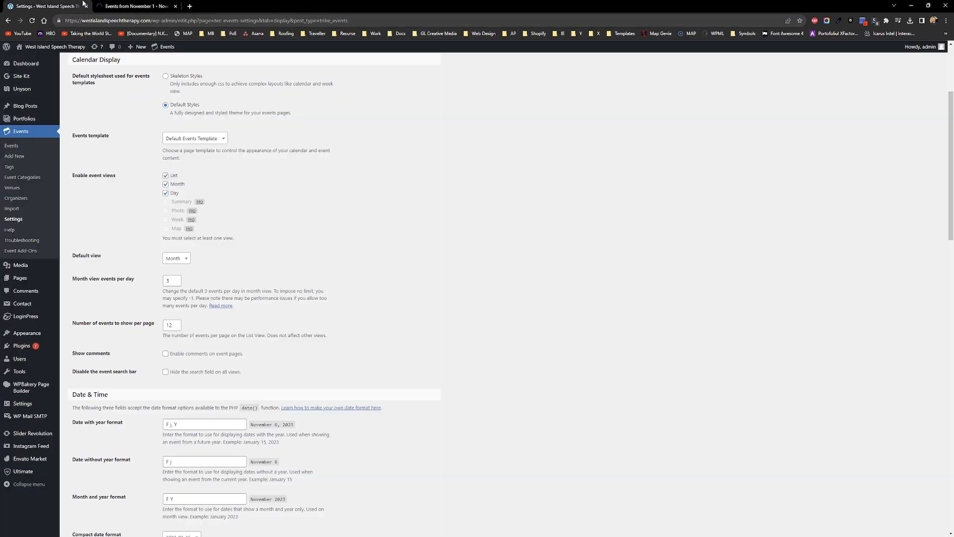
Step: Keep Month as the Display default view and return to the Upcoming Events list tab
click(188, 267)
click(337, 259)
scroll(337, 259, down, 20)
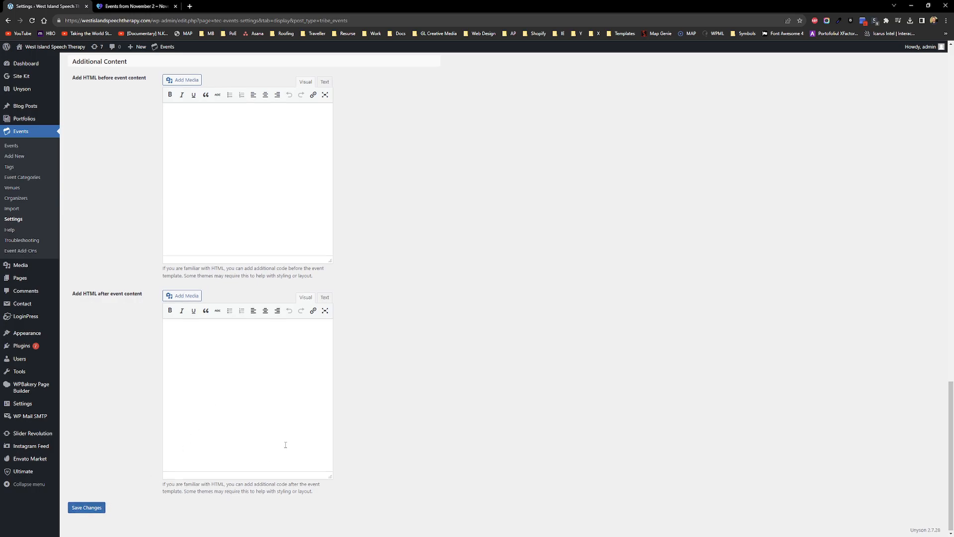
scroll(286, 445, up, 15)
scroll(298, 437, up, 4)
scroll(337, 428, down, 3)
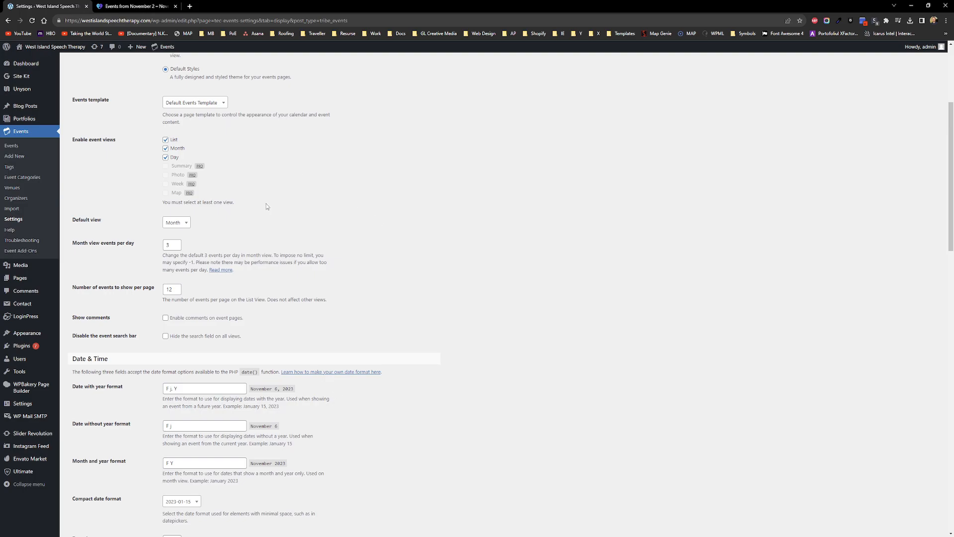
click(149, 6)
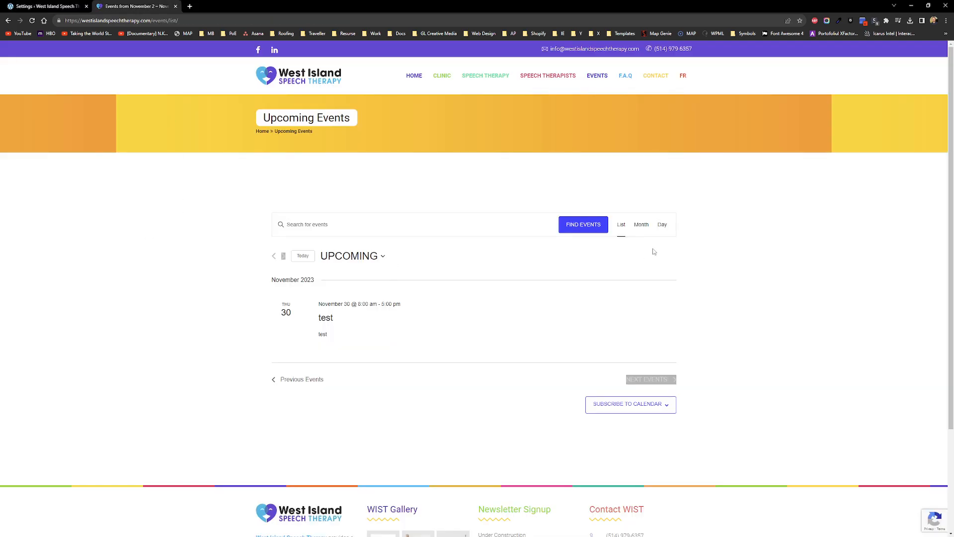
Step: Reload the list, then remove 'list' from the URL to load /events/ in month view
click(33, 23)
click(174, 20)
double_click(174, 21)
key(BackSpace)
key(BackSpace)
key(Return)
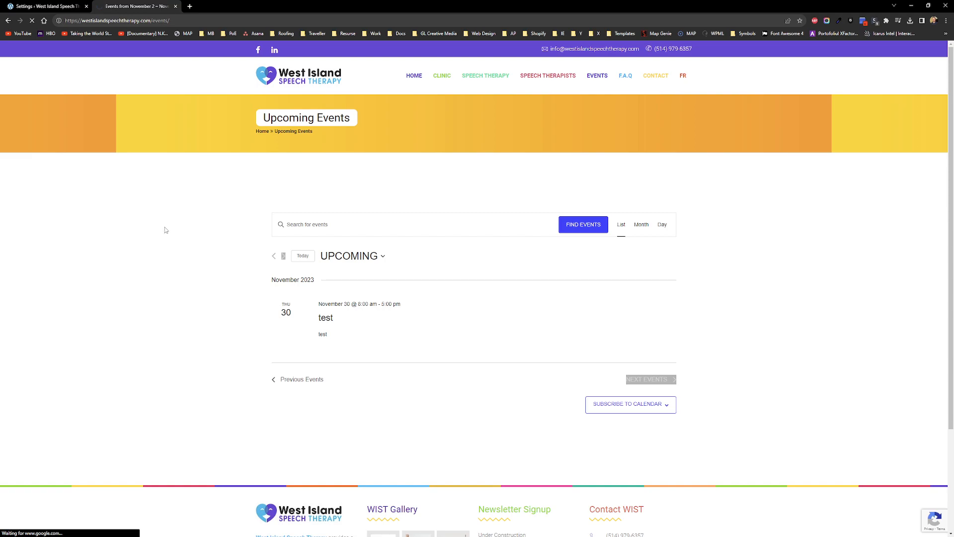
scroll(157, 245, down, 3)
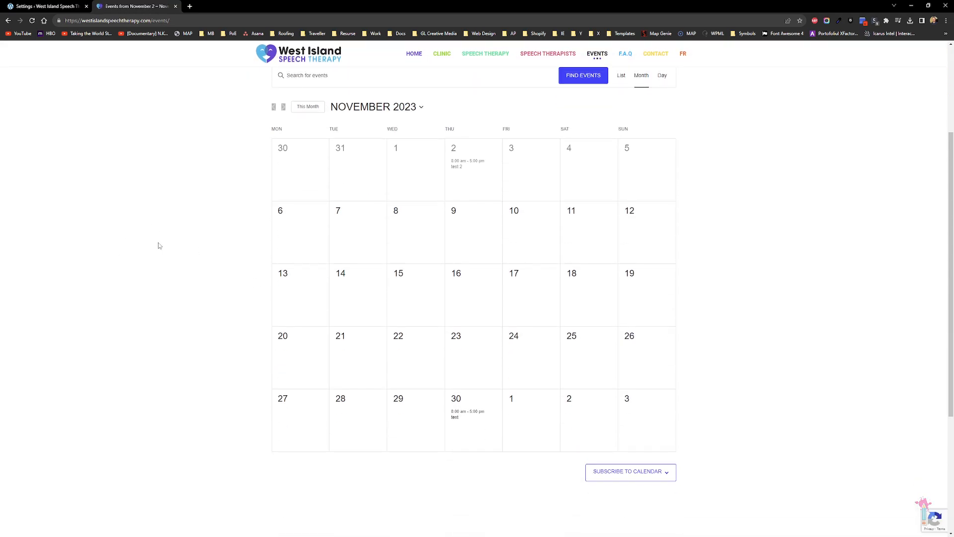
scroll(159, 245, up, 2)
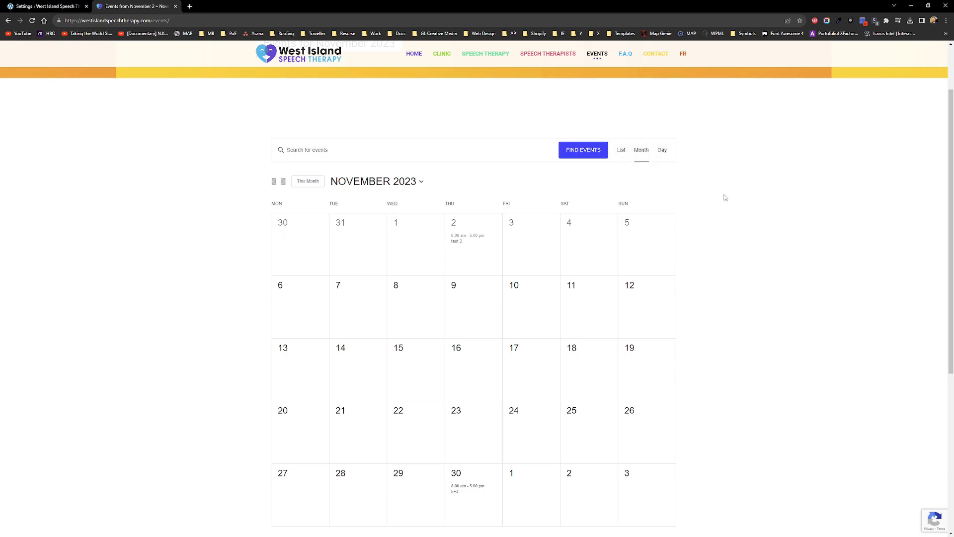
scroll(733, 201, down, 3)
scroll(739, 206, up, 2)
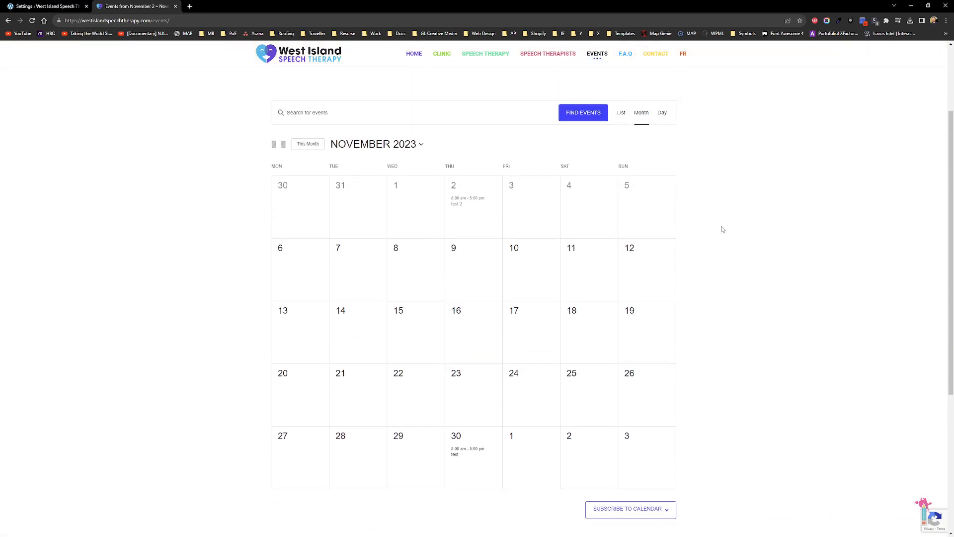
Step: Look over the Display settings again, then open the admin Events list with test and test 2
click(56, 9)
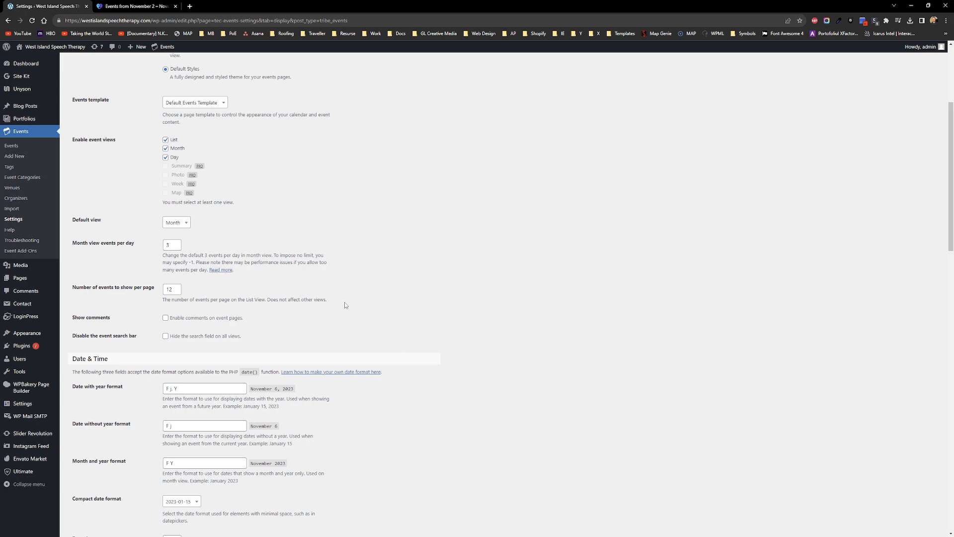
scroll(346, 305, up, 2)
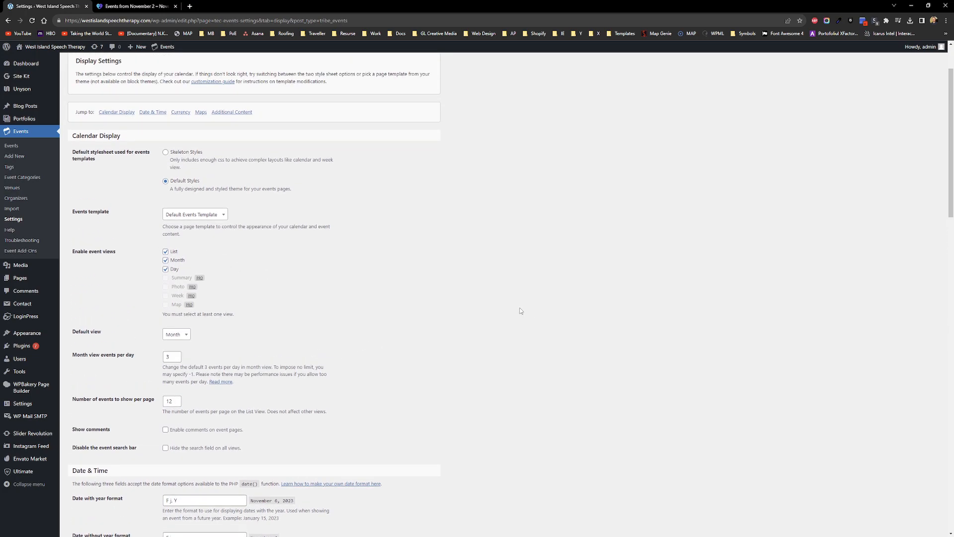
scroll(528, 312, down, 15)
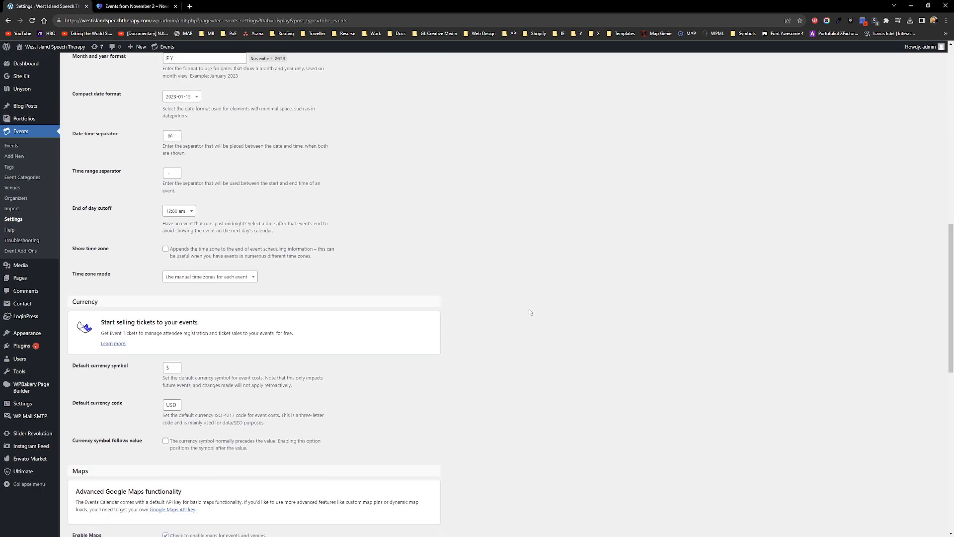
scroll(530, 309, down, 7)
scroll(508, 305, up, 10)
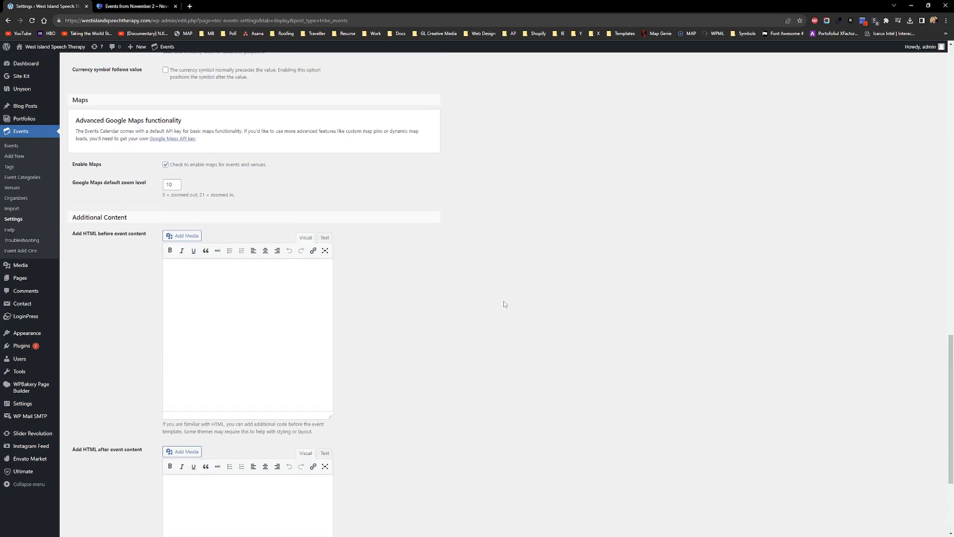
scroll(491, 314, up, 15)
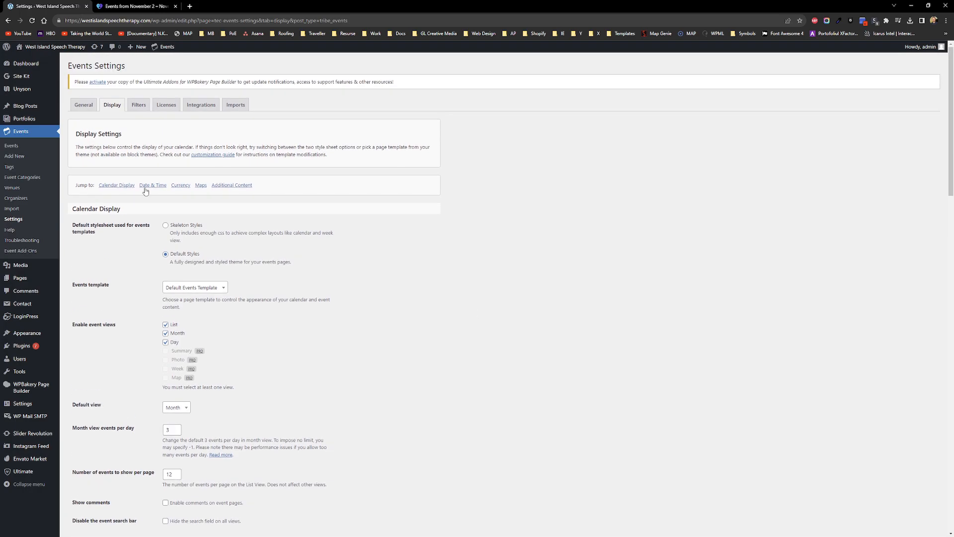
click(20, 134)
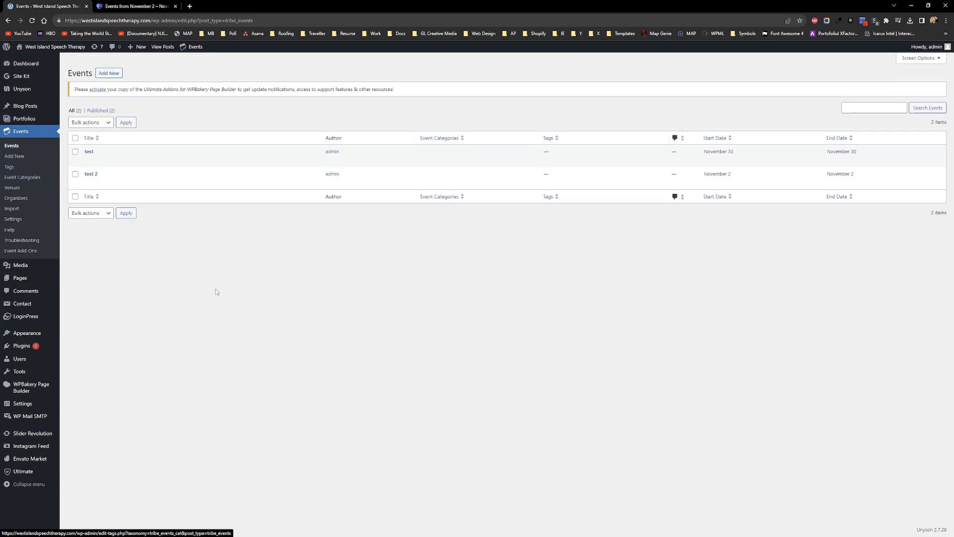
Step: Select all existing test events and move them to the Trash
click(75, 138)
click(90, 122)
click(90, 148)
click(127, 123)
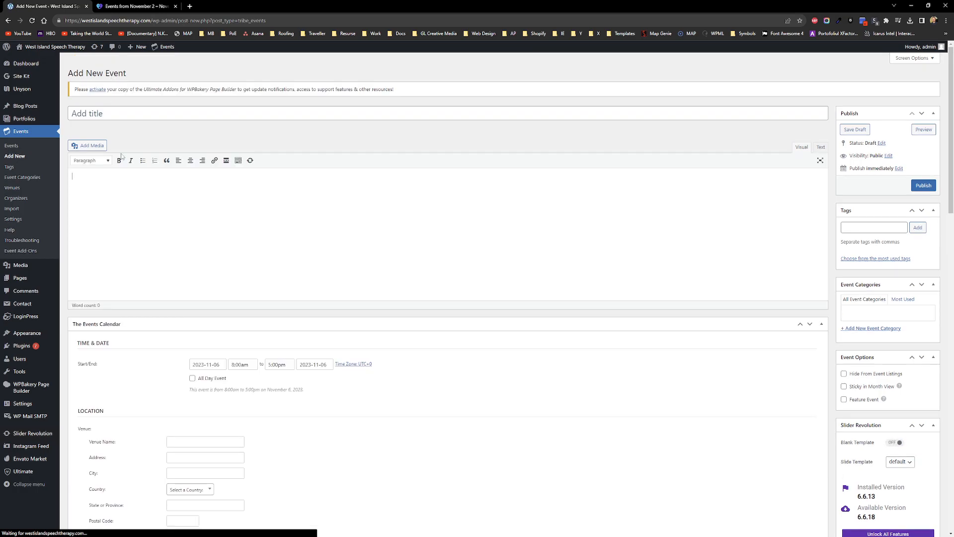
Step: Title the new event 'Test Event' and open a blank browser tab
text(Test Evebt)
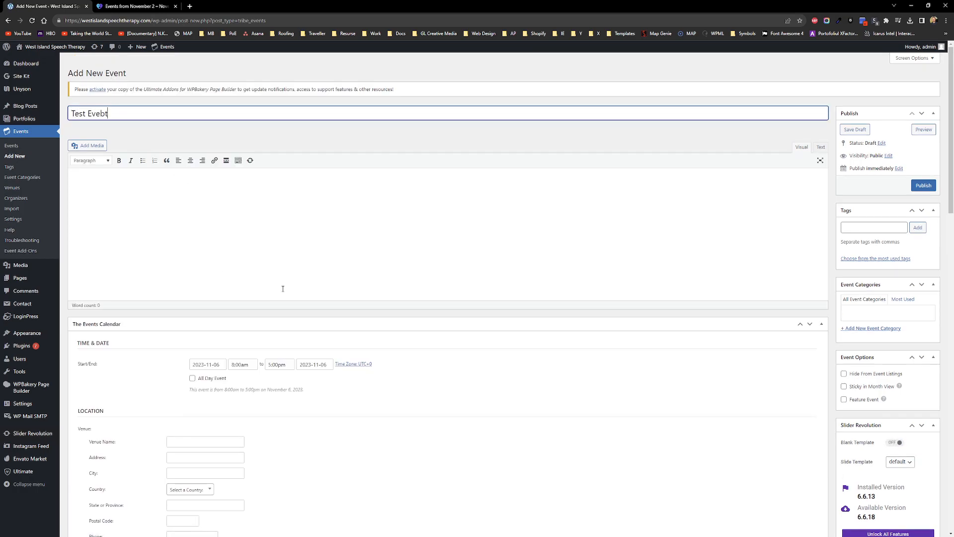
click(283, 288)
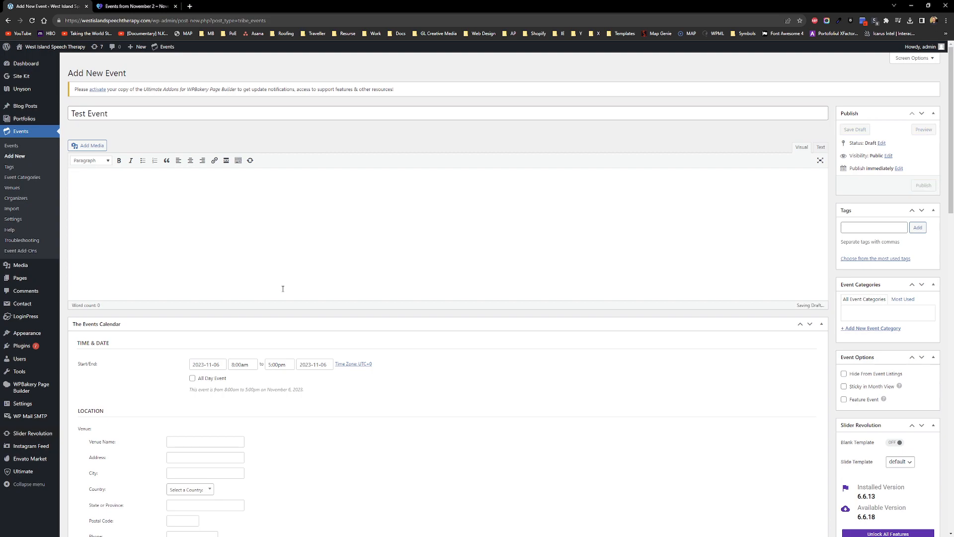
key(ctrl+t)
Step: Generate Lorem Ipsum paragraphs on lipsum.com, select the opening lines, and go back to WordPress
text(lipsum.com)
key(Return)
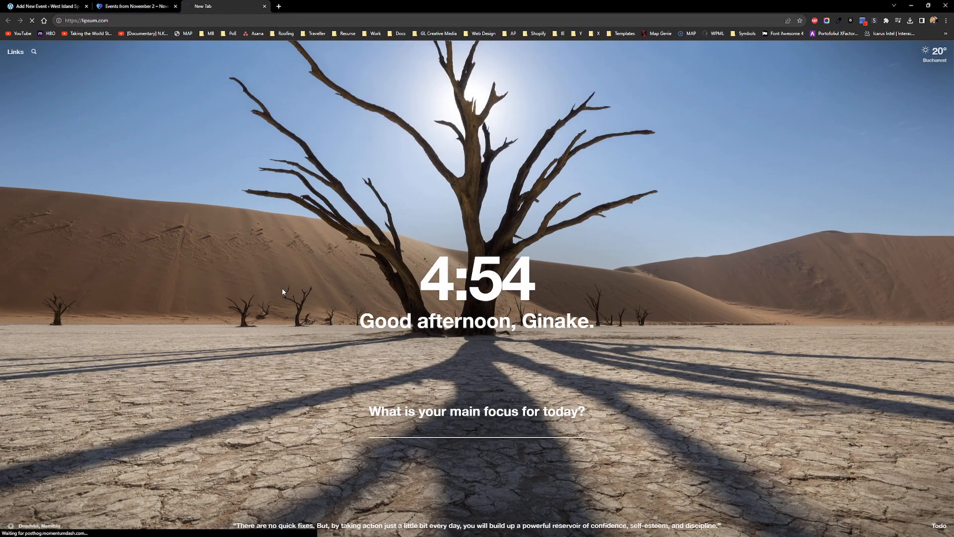
scroll(653, 310, down, 3)
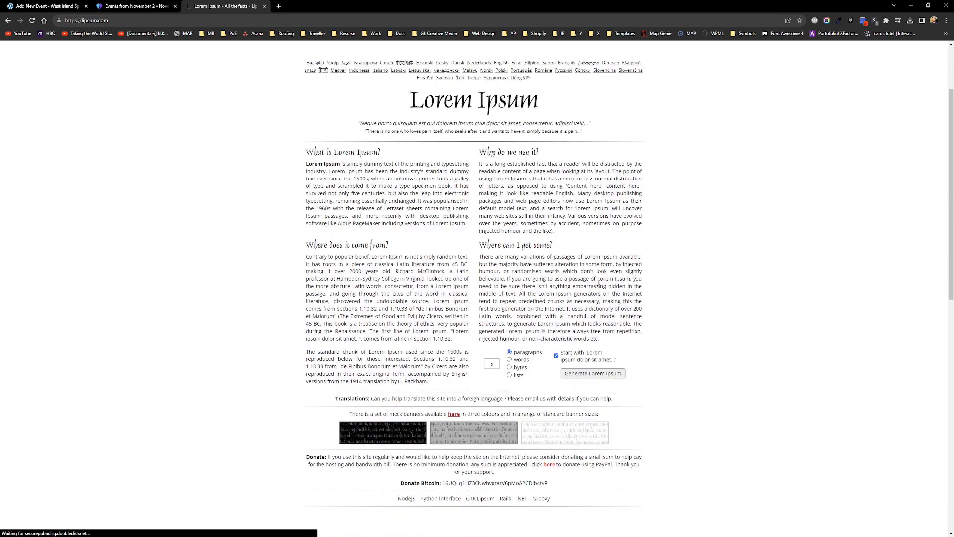
click(602, 323)
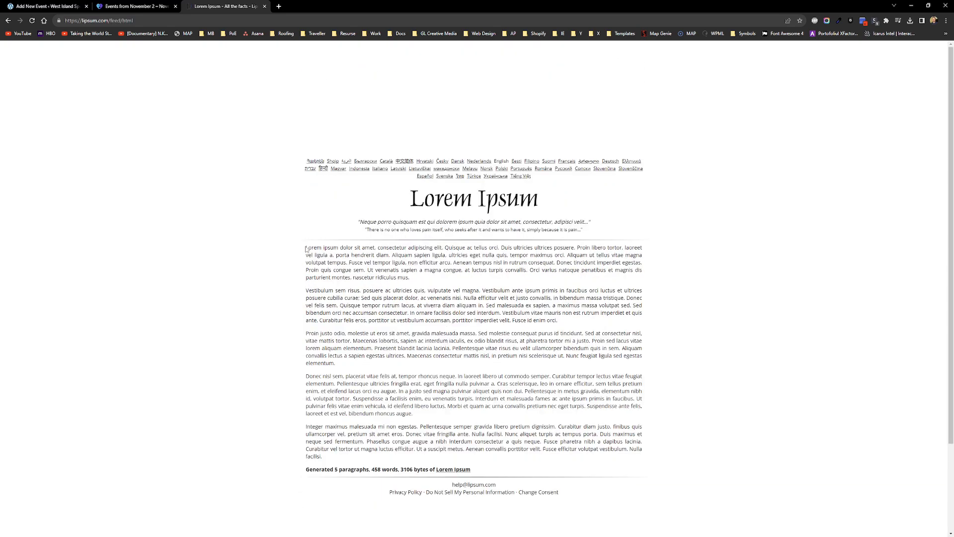
drag(307, 247, 454, 262)
click(69, 6)
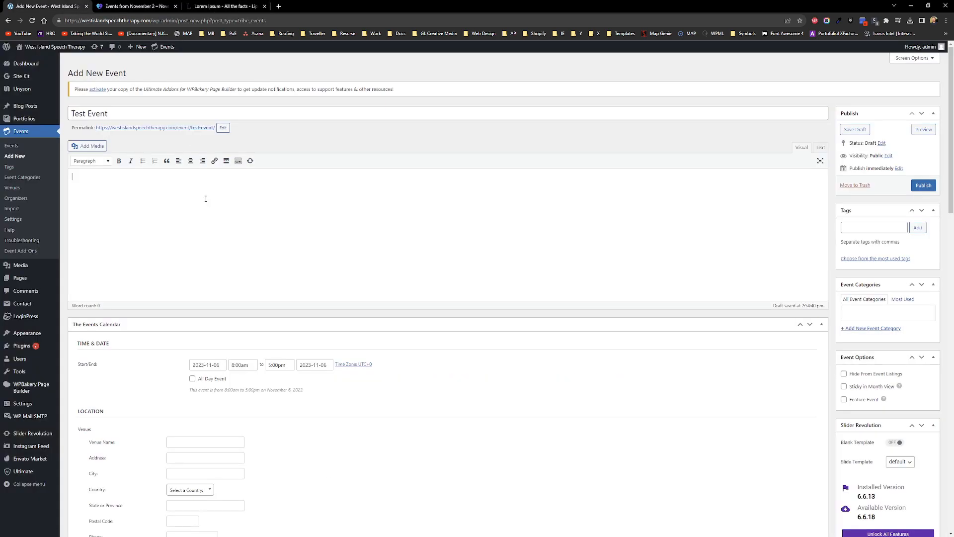
Step: Paste the placeholder text into the description and set the date to November 30, 2023
key(ctrl+v)
scroll(204, 214, down, 3)
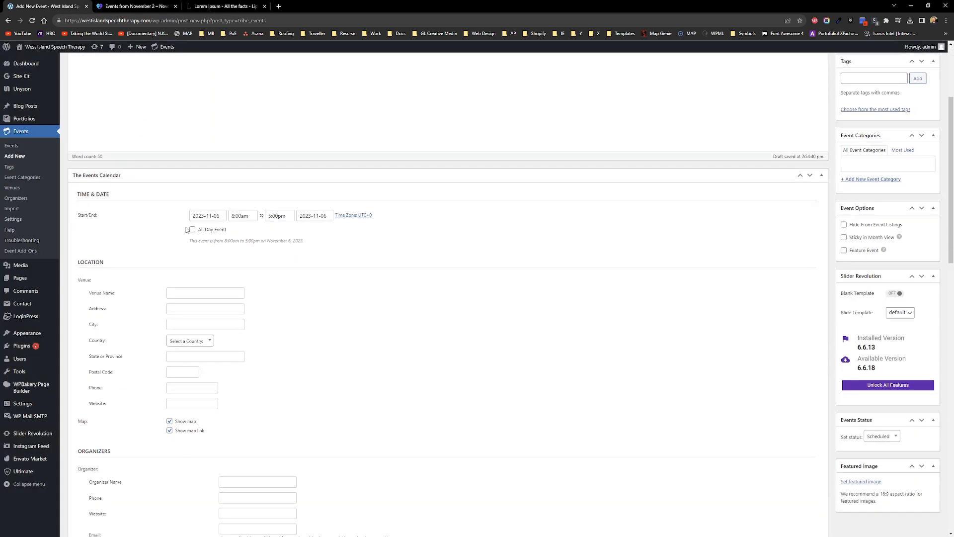
click(196, 215)
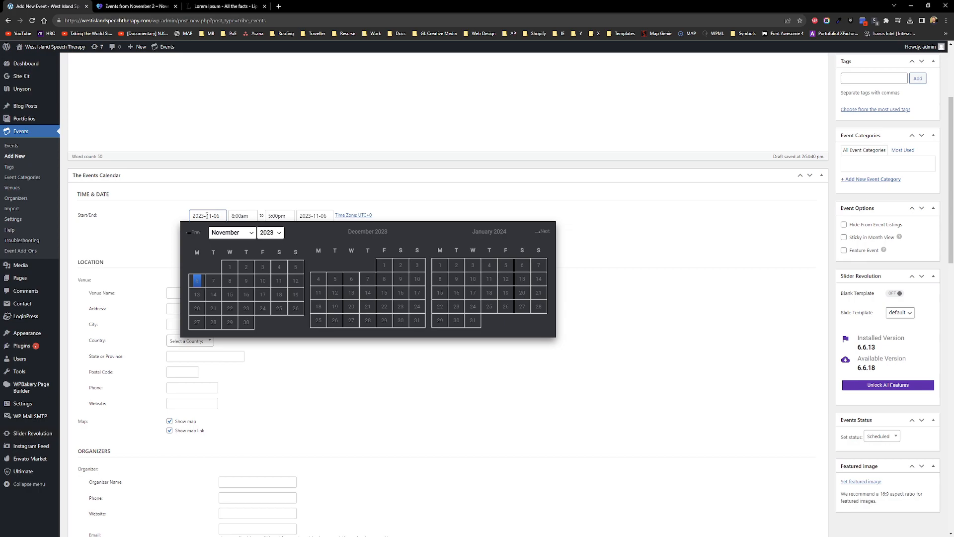
click(245, 324)
click(244, 216)
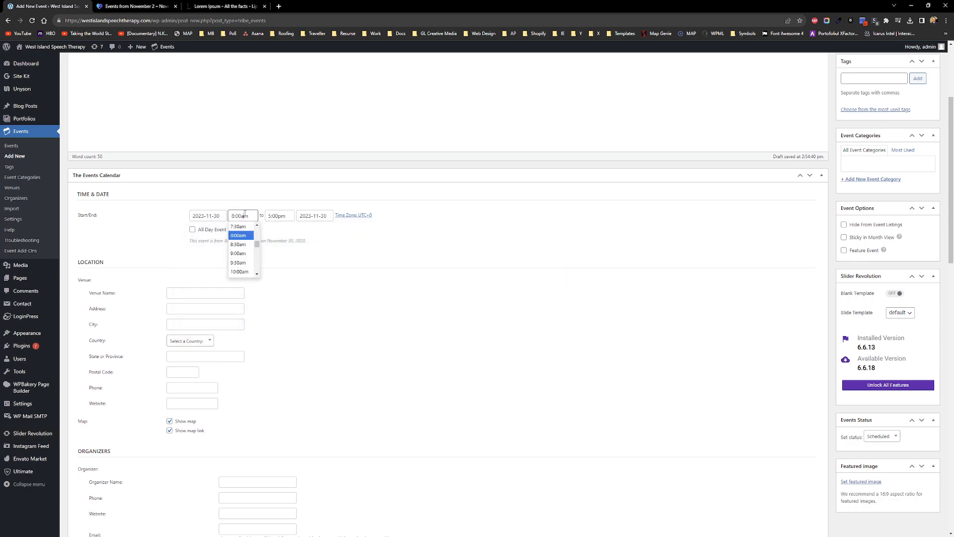
Step: Set the time to 3:00pm–4:00pm, then mark it as an All Day Event
scroll(243, 256, down, 5)
click(238, 250)
click(278, 215)
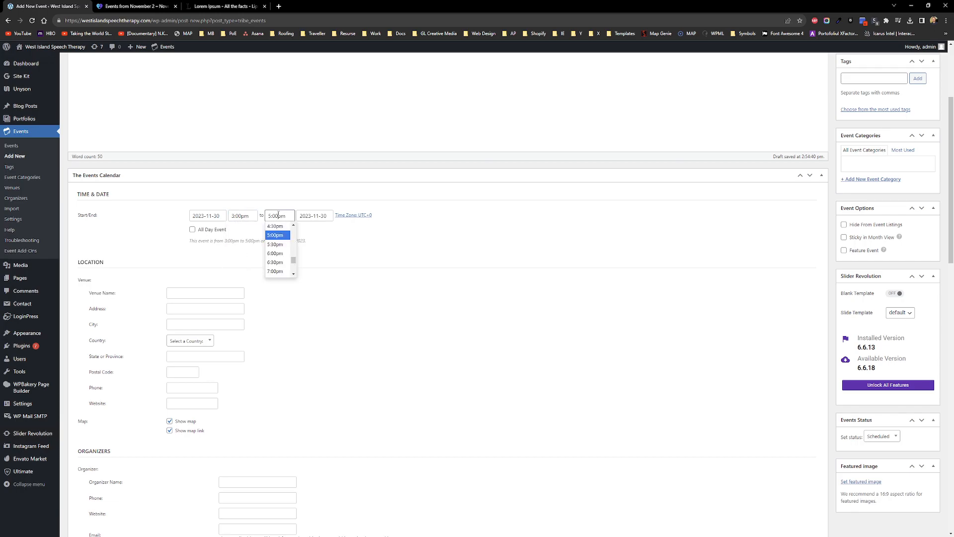
scroll(278, 260, up, 2)
click(276, 255)
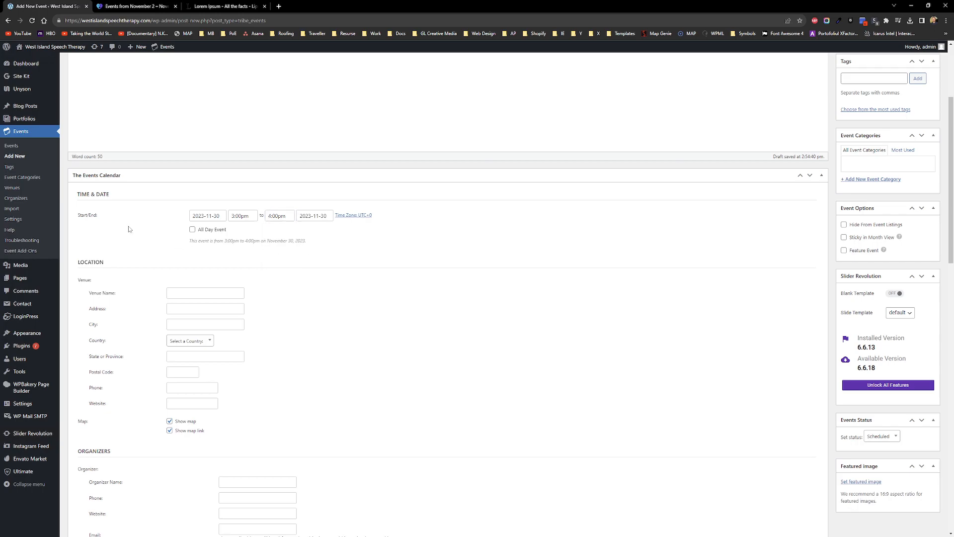
click(191, 230)
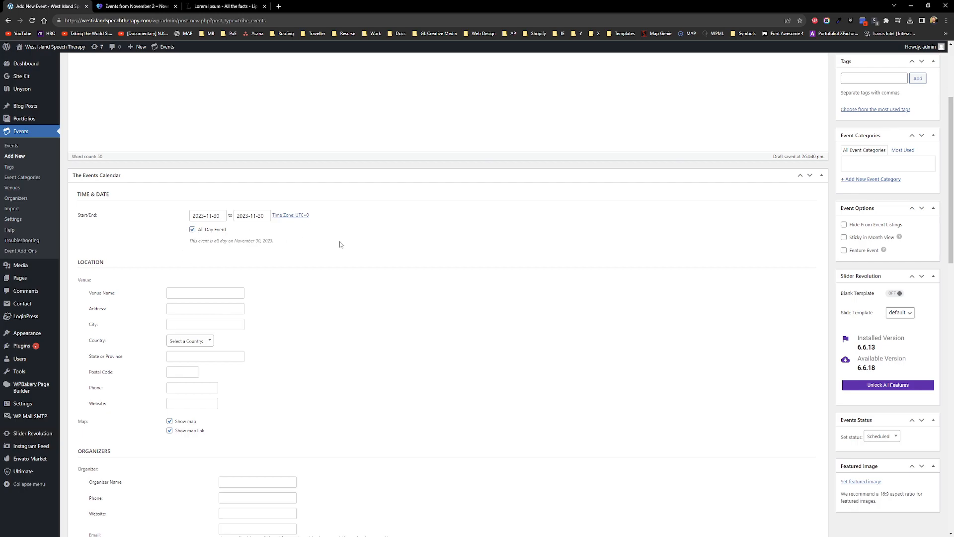
scroll(340, 244, down, 2)
Step: Delete the venue name 'Test' and leave the venue country unselected
click(204, 221)
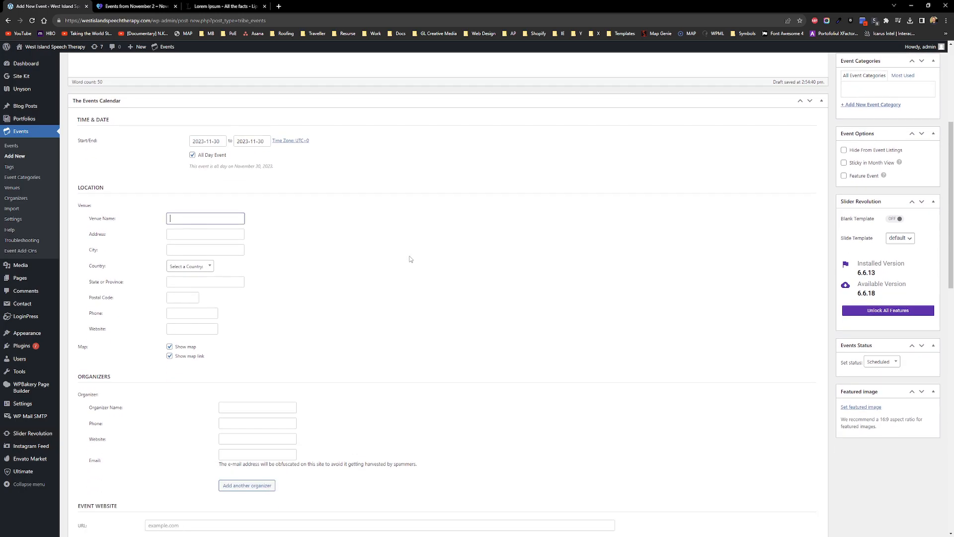
scroll(398, 251, down, 2)
scroll(391, 267, up, 2)
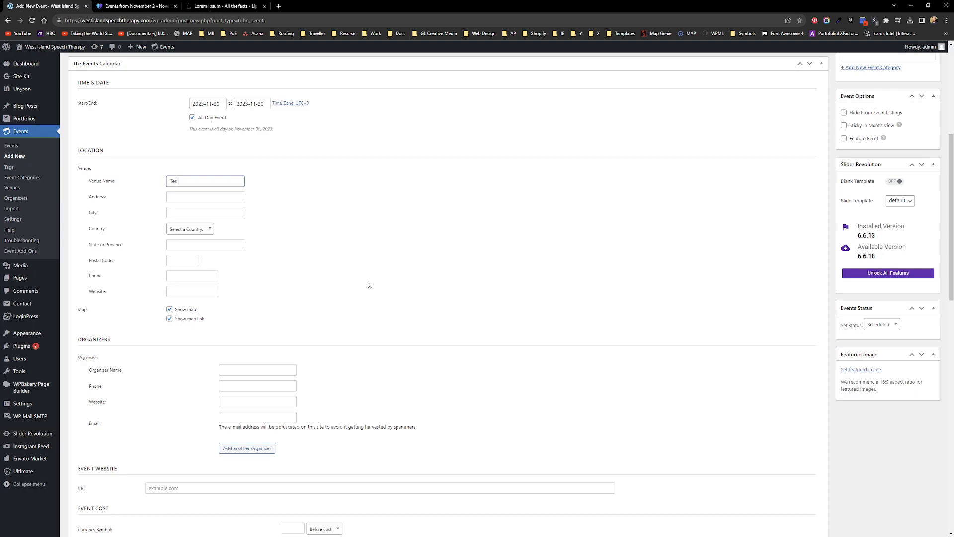
key(Tab)
drag(212, 186, 150, 188)
key(BackSpace)
click(357, 215)
click(191, 184)
click(206, 232)
click(361, 239)
Step: Review the location and organizer field labels without changing anything
scroll(79, 209, up, 1)
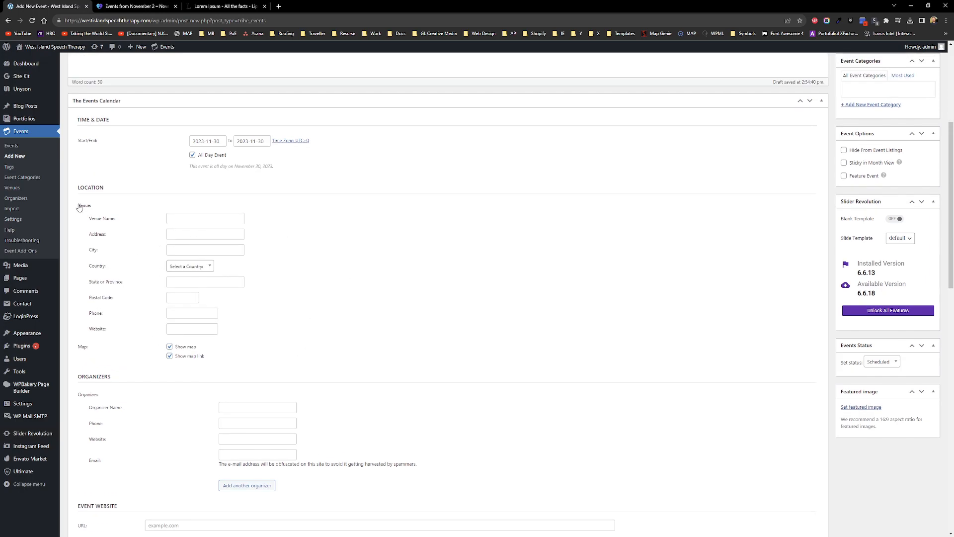
drag(77, 205, 260, 375)
click(348, 351)
scroll(336, 339, up, 3)
scroll(336, 339, down, 10)
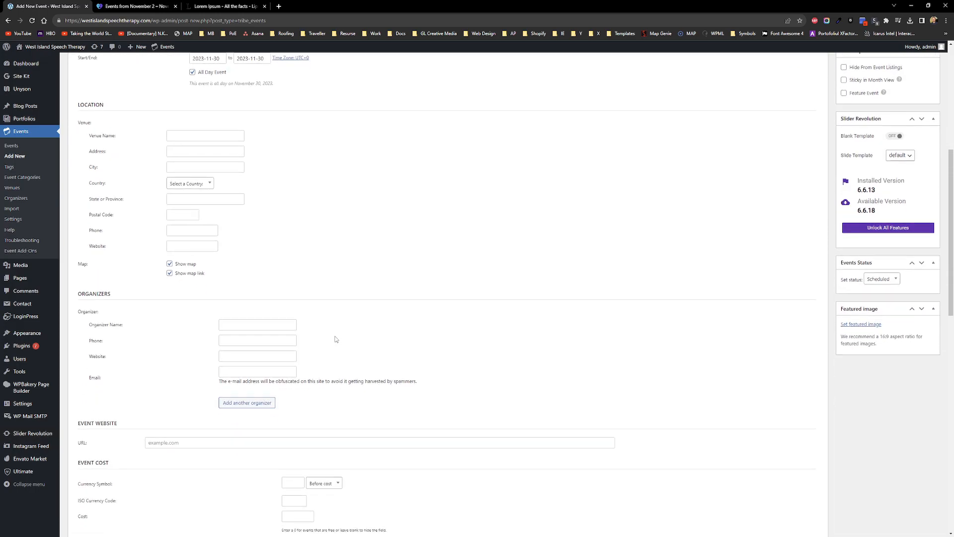
drag(77, 132, 171, 192)
click(104, 221)
drag(82, 147, 315, 236)
click(360, 229)
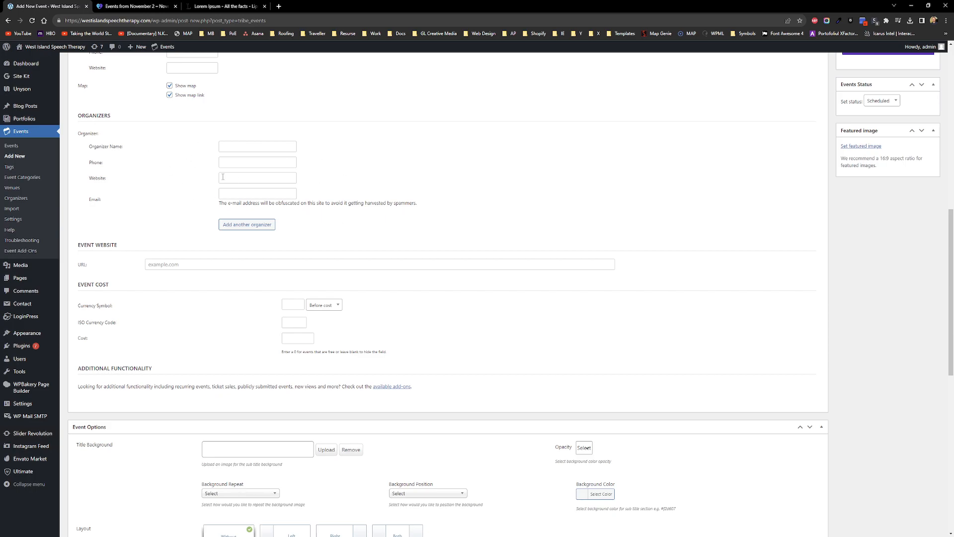
scroll(194, 240, down, 1)
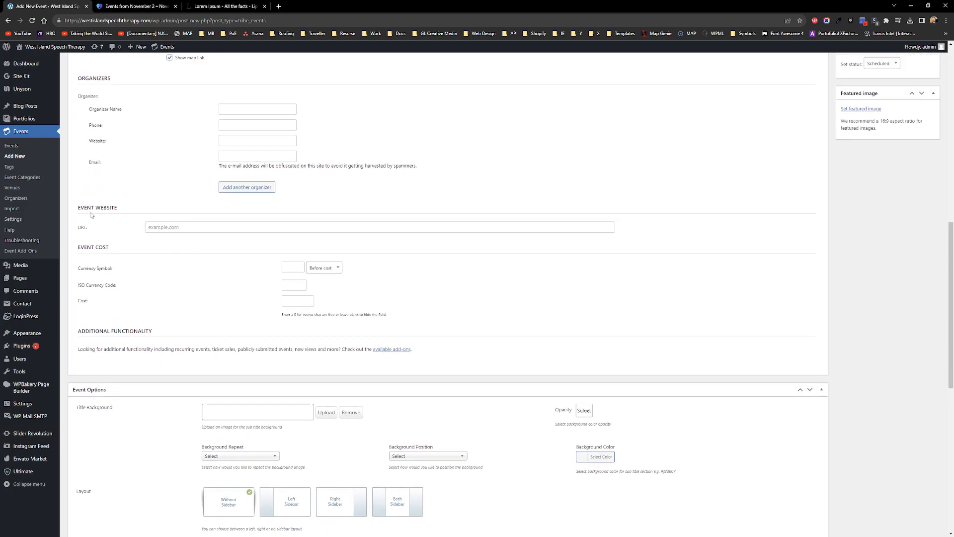
Step: Review the Event Website and Event Cost fields, leaving currency symbol placement unchanged
drag(77, 209, 129, 209)
click(130, 210)
click(173, 227)
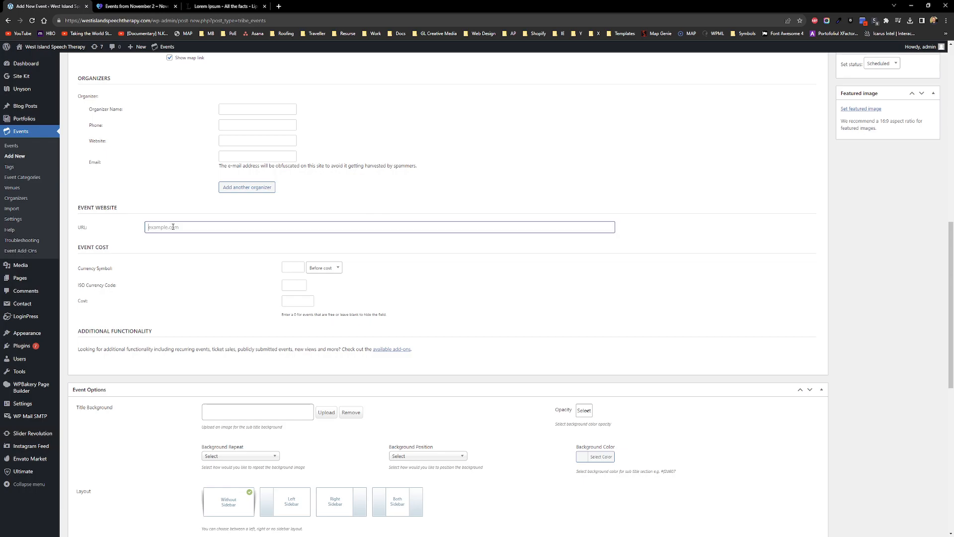
drag(78, 209, 131, 210)
click(155, 226)
scroll(119, 247, down, 1)
drag(79, 211, 110, 213)
click(148, 227)
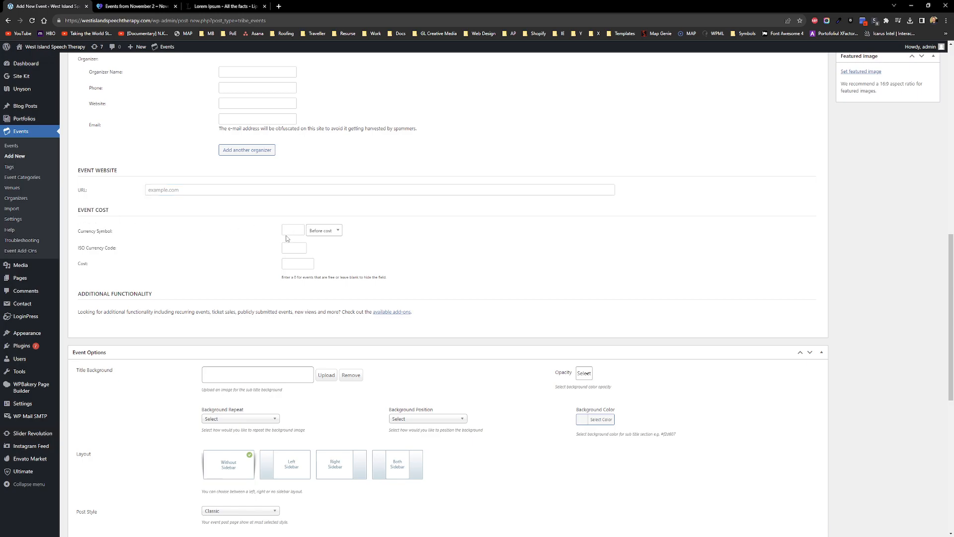
click(339, 230)
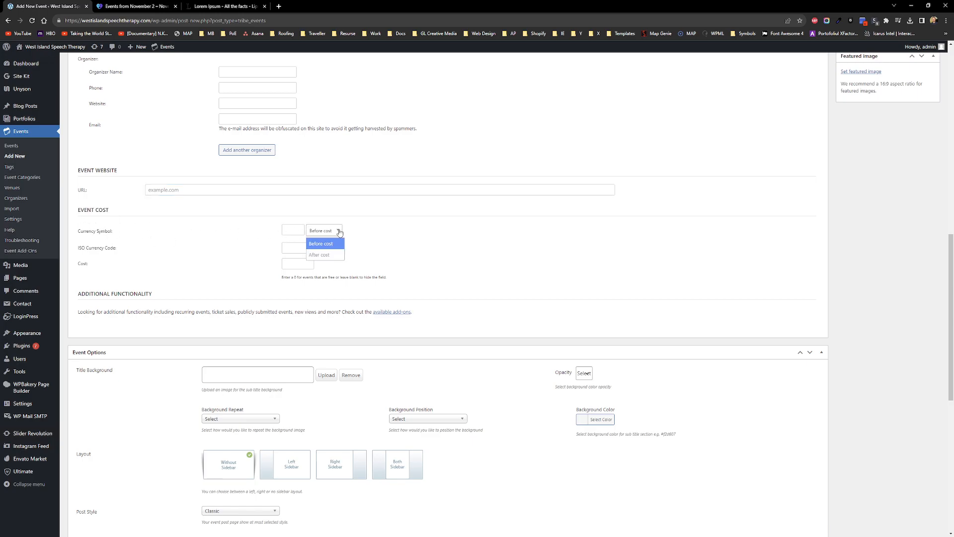
click(431, 235)
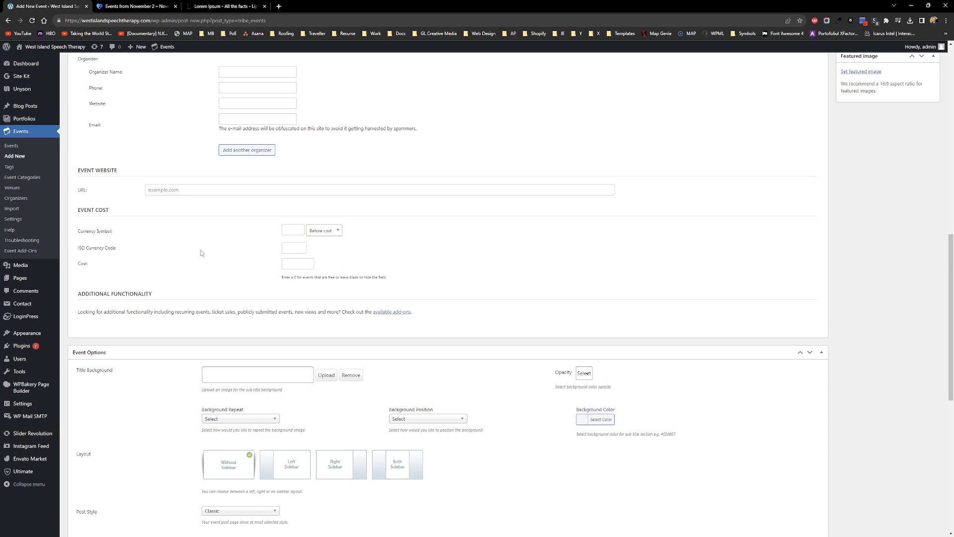
Step: Copy the 'ISO Currency Code' label into a Google search in a new tab
drag(79, 248, 117, 247)
key(ctrl+c)
key(ctrl+t)
key(ctrl+v)
Step: Search 'ISO Currency Code', view iso.org's ISO 4217 page, then open Wikipedia's ISO 4217 article
key(Return)
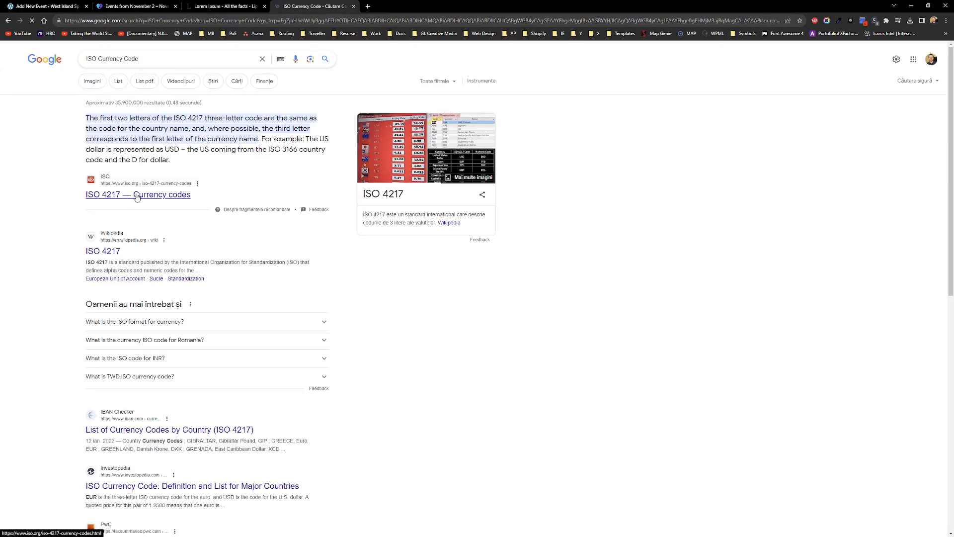
click(138, 195)
click(753, 521)
scroll(328, 278, down, 3)
scroll(328, 278, down, 8)
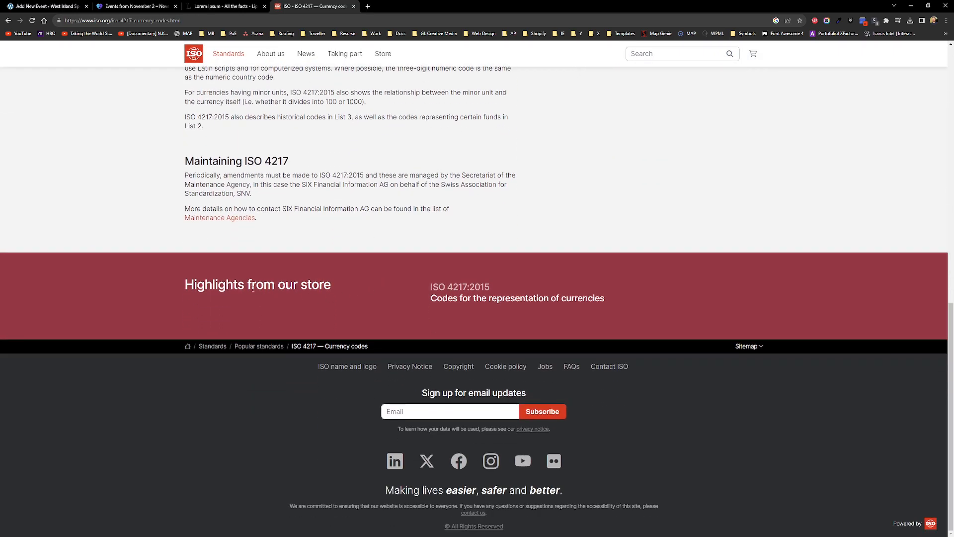
scroll(253, 289, up, 15)
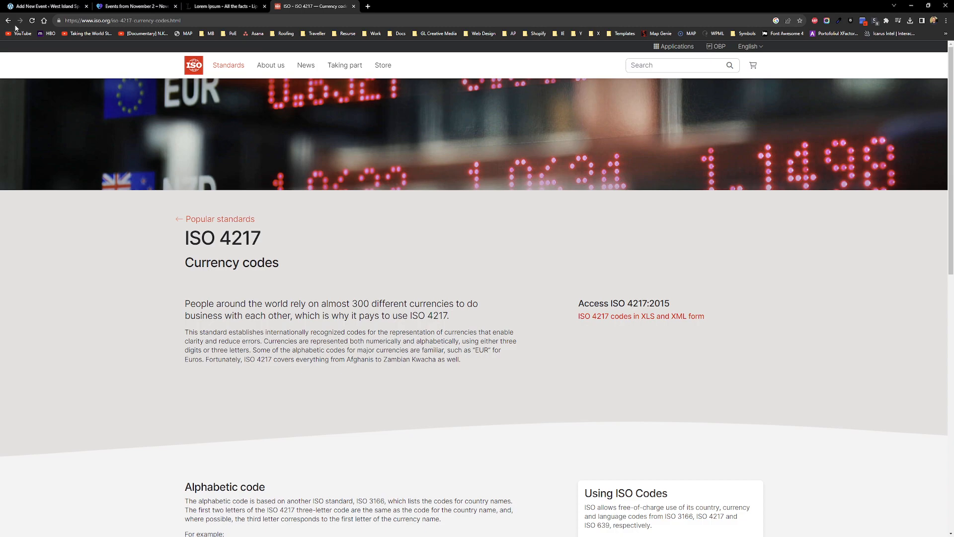
click(7, 20)
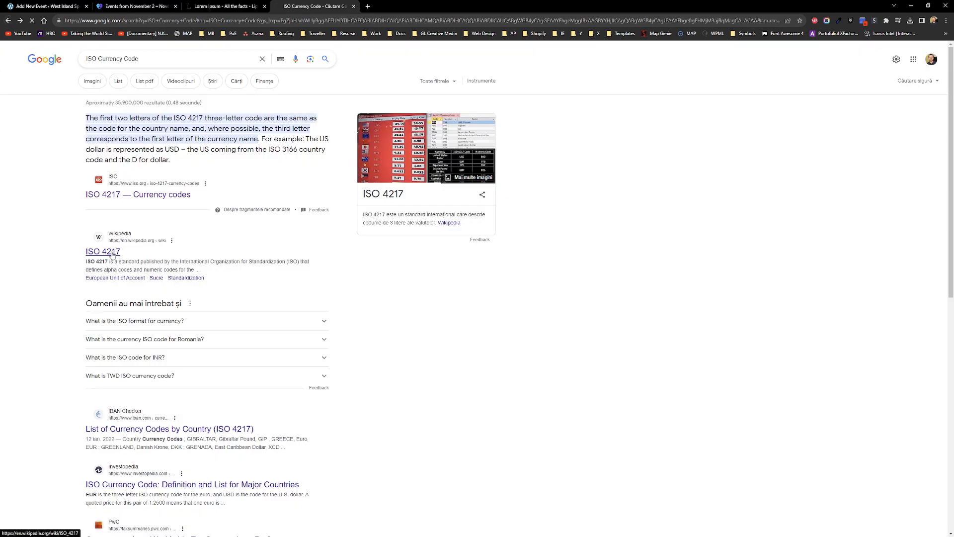
click(113, 253)
Step: Scroll through Wikipedia's ISO 4217 active codes table, then close the Wikipedia tab
scroll(110, 224, down, 10)
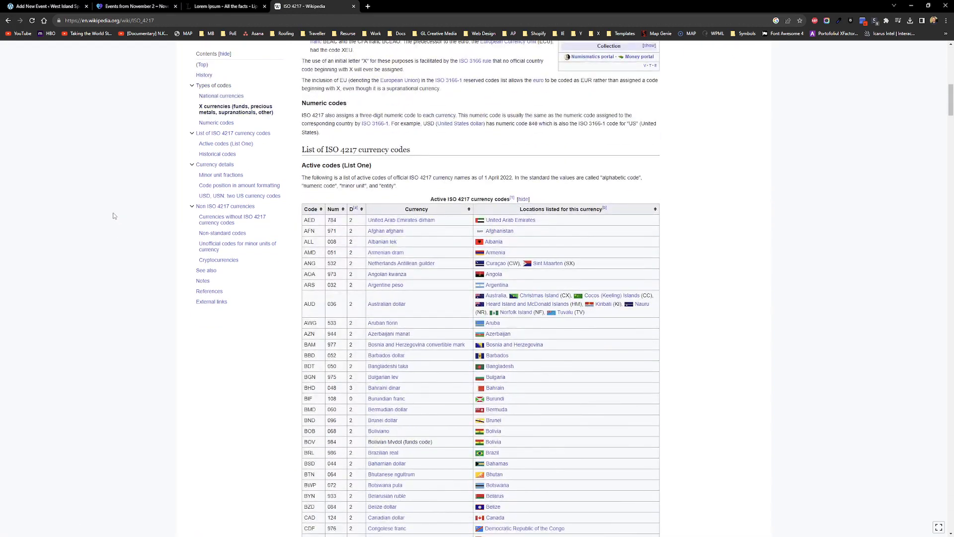
scroll(318, 221, down, 10)
scroll(320, 226, down, 20)
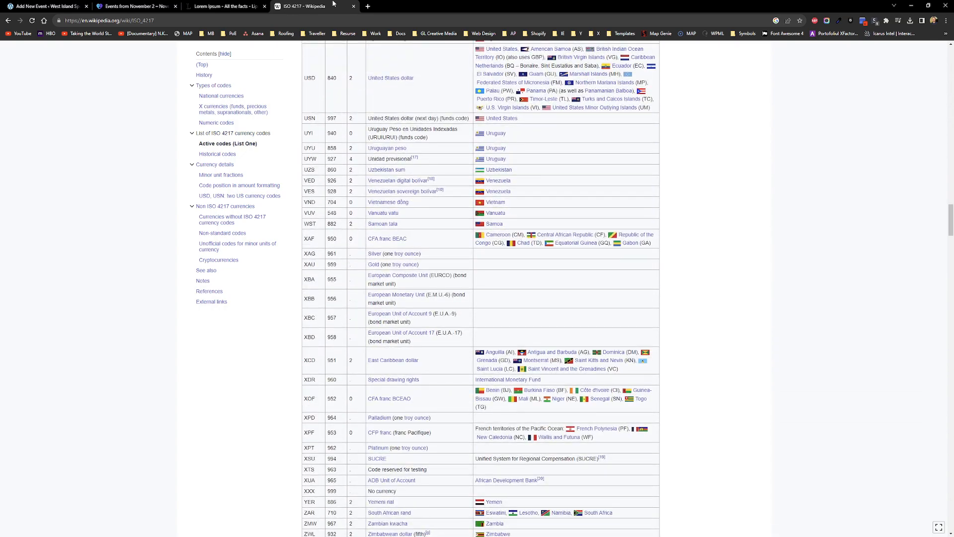
middle_click(335, 4)
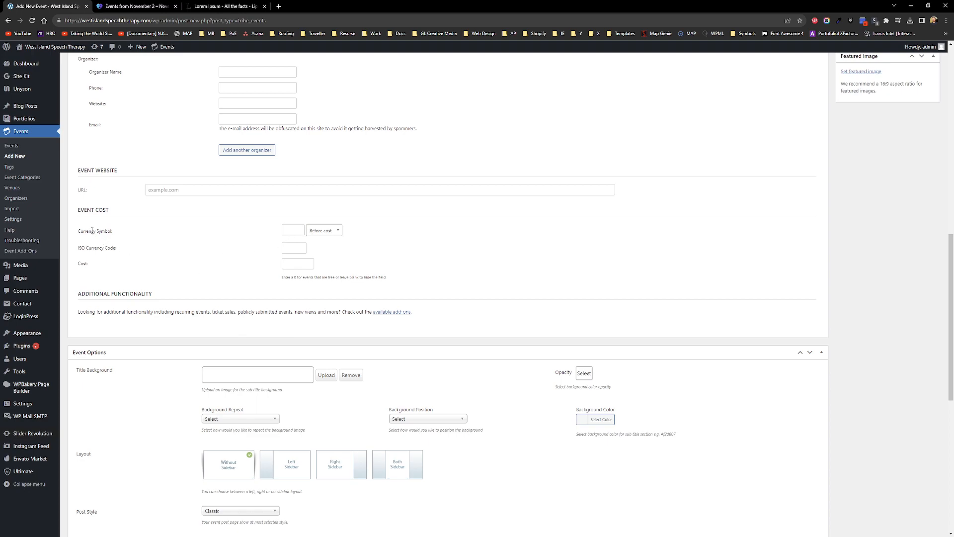
scroll(141, 243, down, 3)
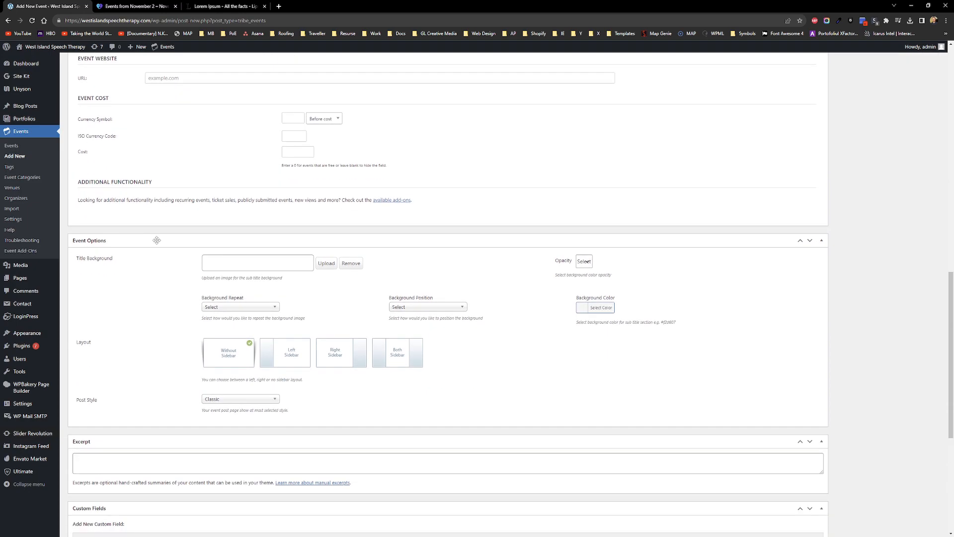
scroll(129, 289, down, 2)
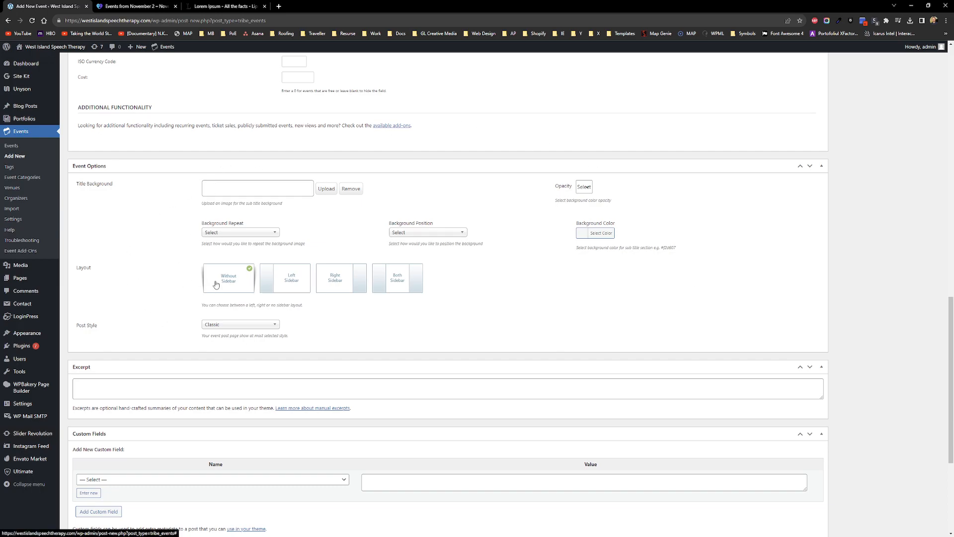
scroll(149, 313, down, 3)
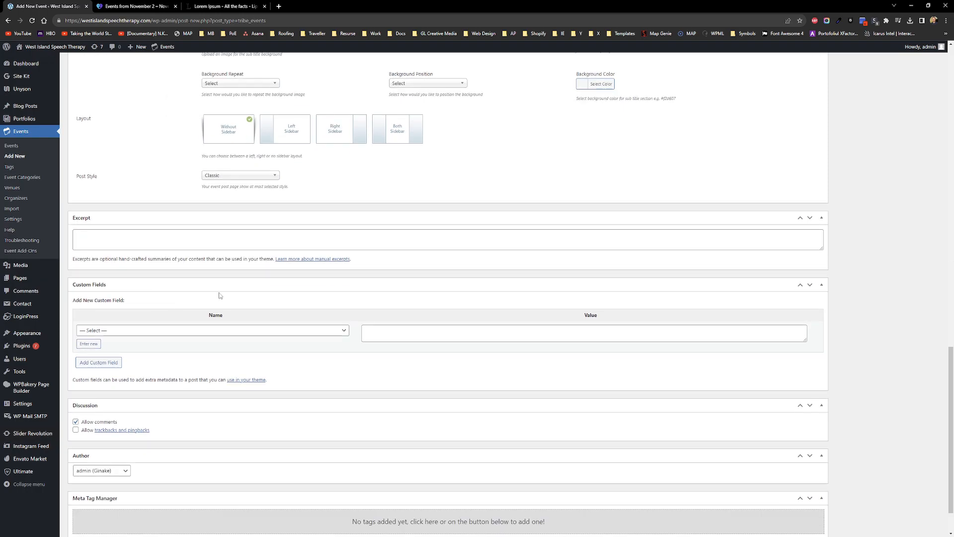
scroll(222, 297, up, 7)
scroll(169, 327, up, 11)
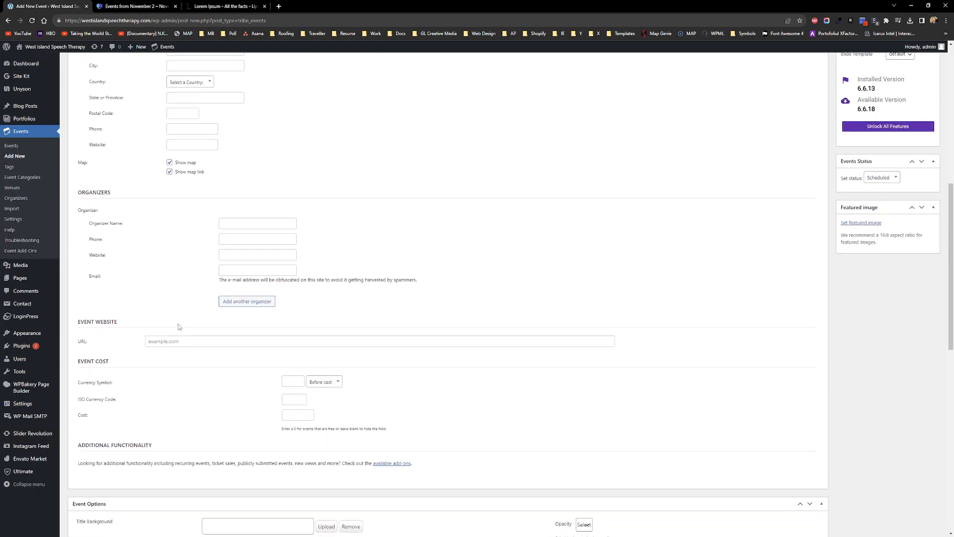
scroll(467, 355, down, 3)
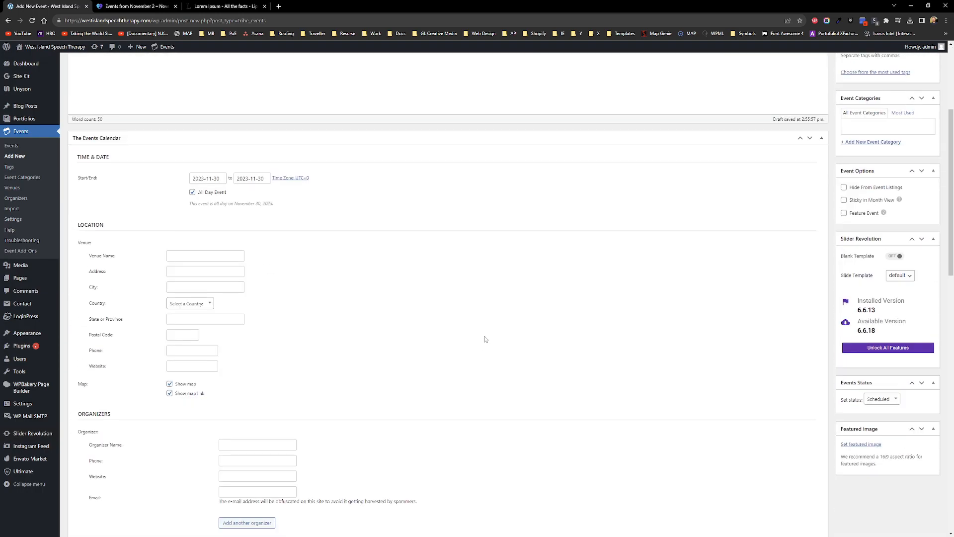
scroll(656, 326, down, 1)
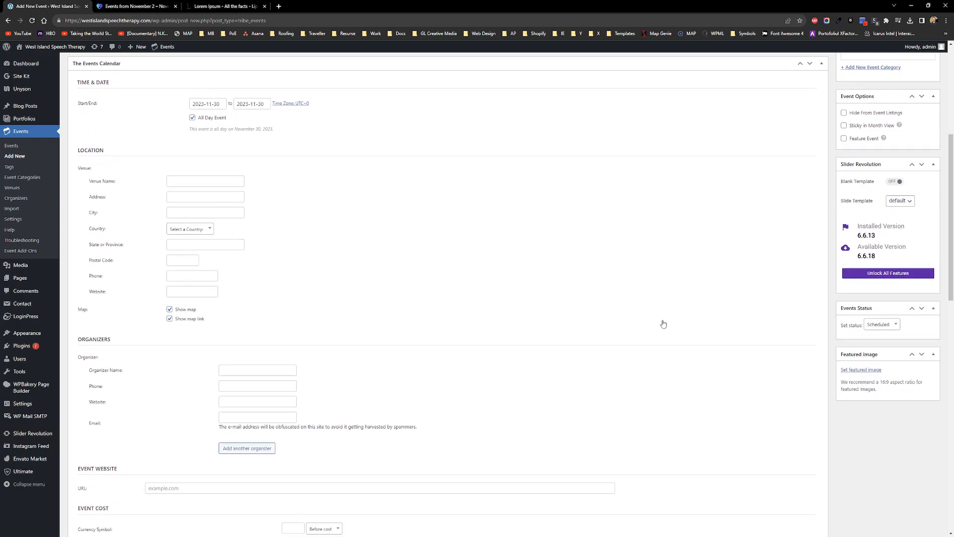
Step: Choose gallery-1-min.jpg from the Media Library as the event's featured image
click(866, 373)
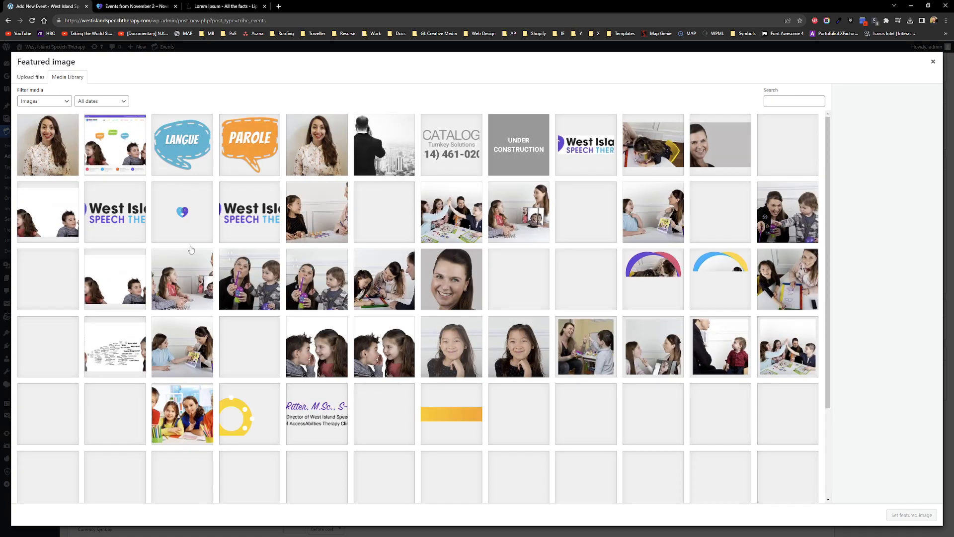
click(321, 280)
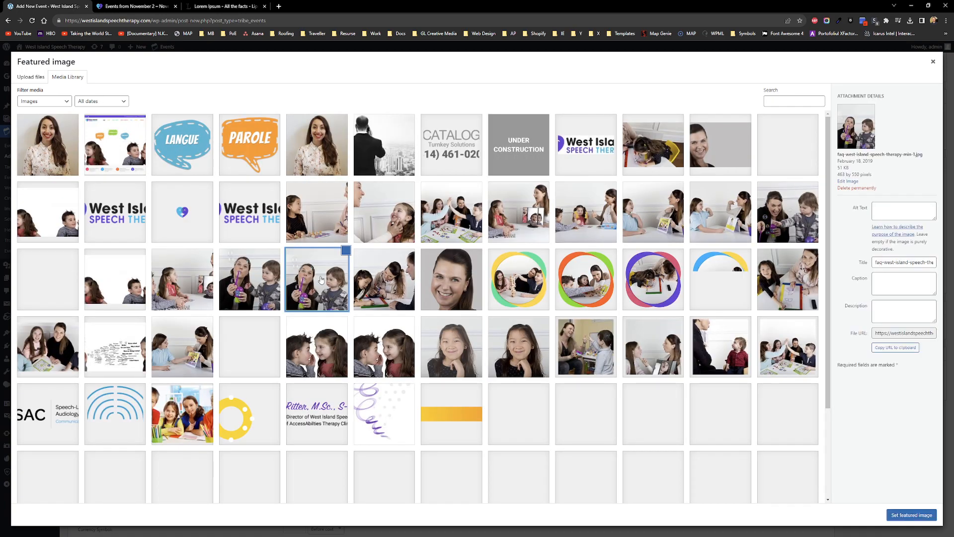
click(382, 285)
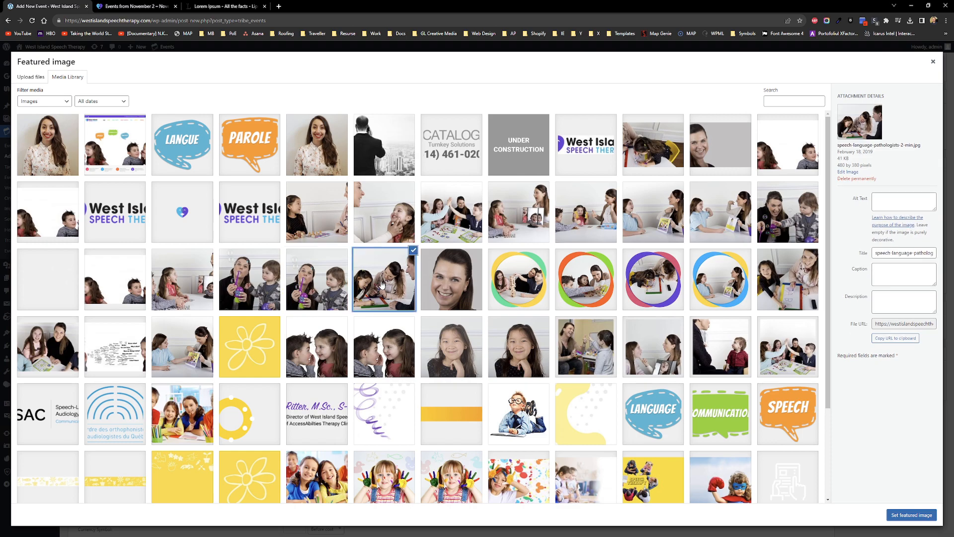
click(266, 287)
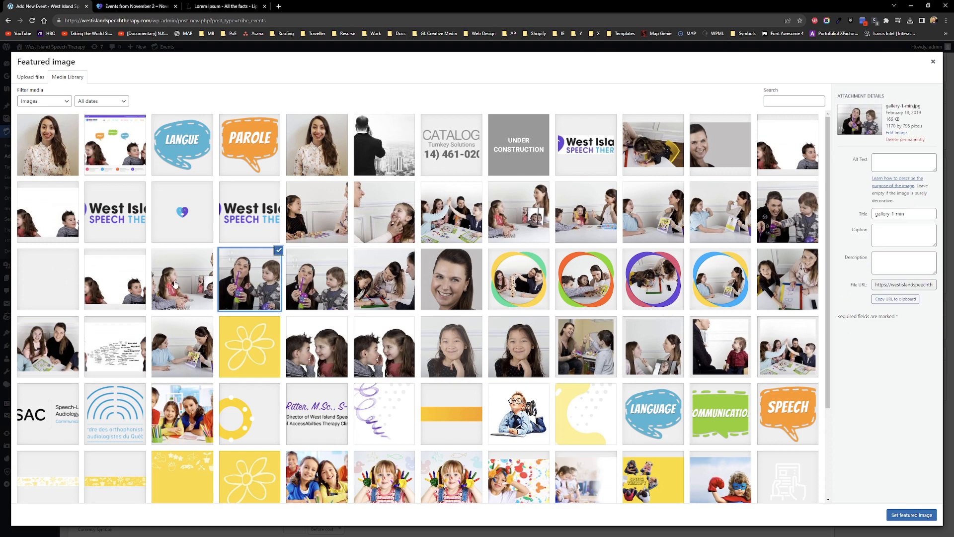
click(933, 517)
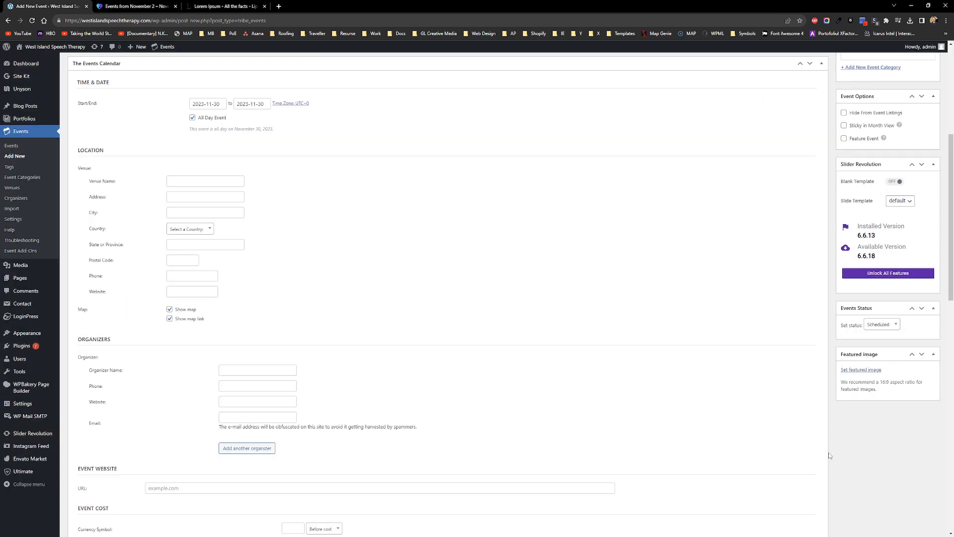
scroll(838, 455, up, 3)
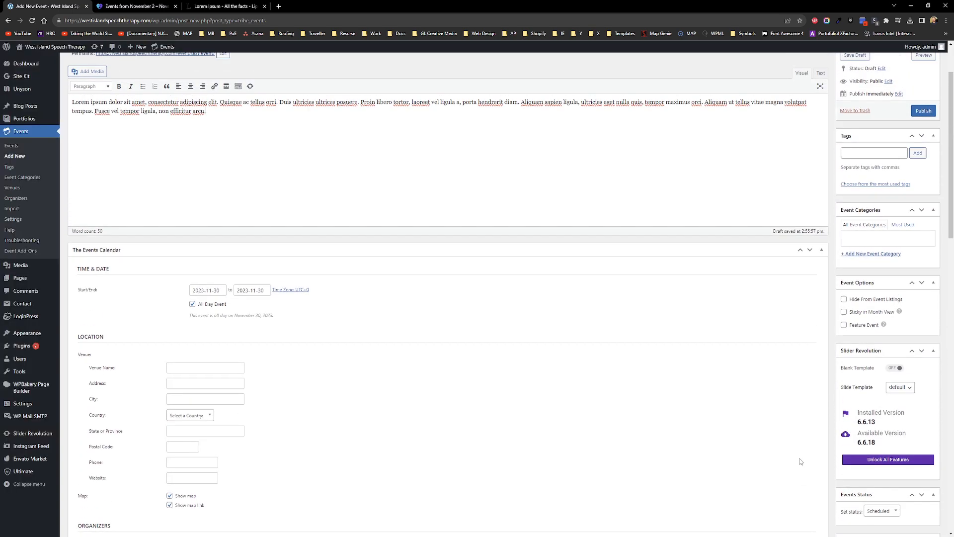
Step: Glance at the site's events calendar, then reveal the '+ Add New Event Category' form
drag(911, 255, 841, 254)
drag(915, 256, 842, 256)
click(926, 258)
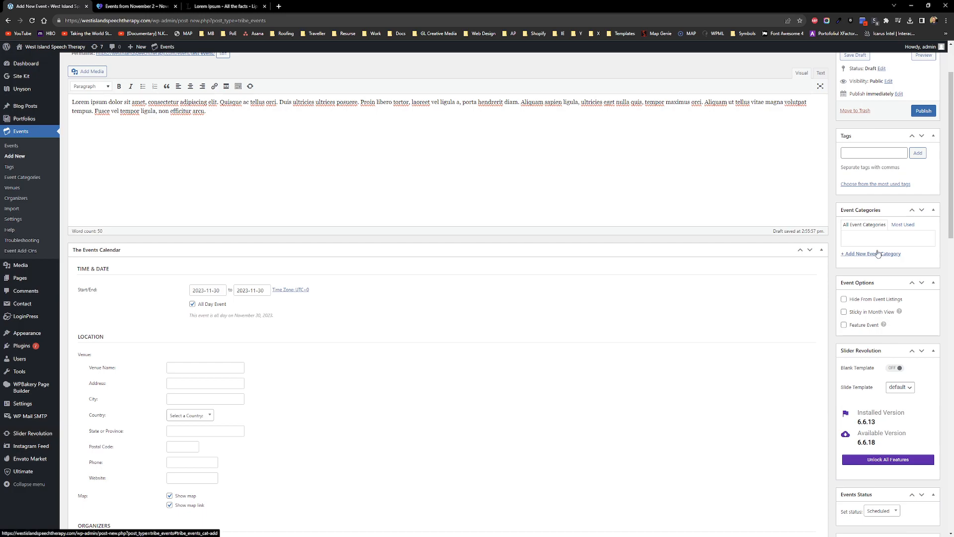
click(126, 5)
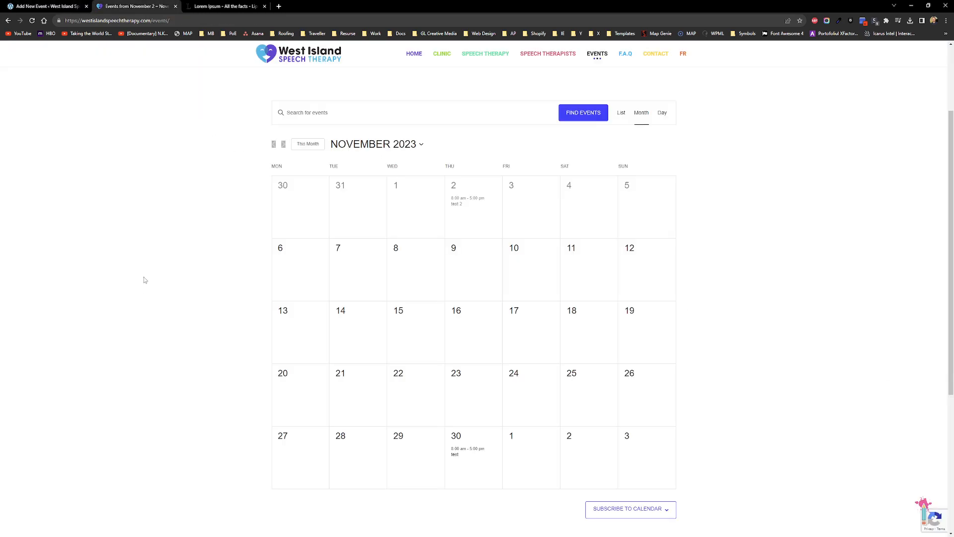
scroll(164, 240, down, 2)
scroll(147, 245, up, 1)
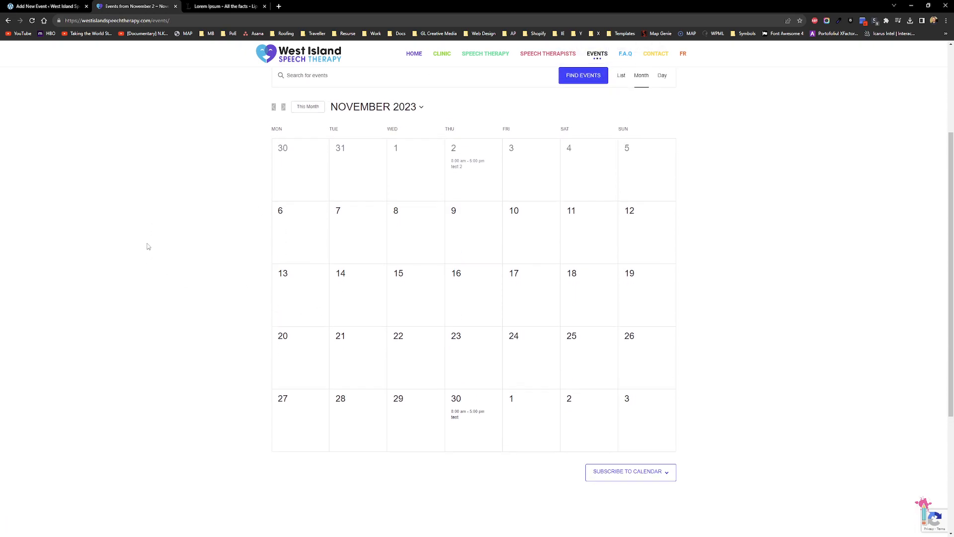
scroll(152, 263, up, 1)
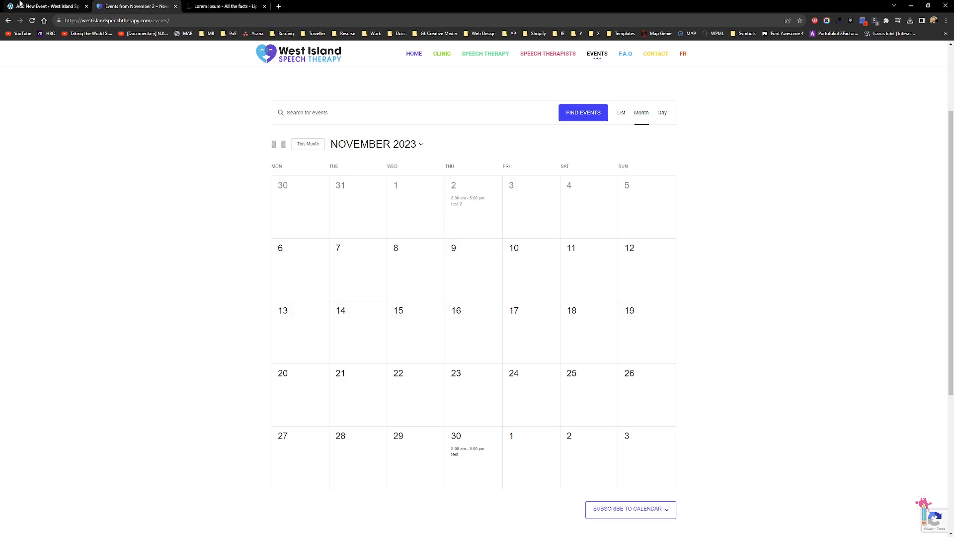
click(36, 4)
click(865, 254)
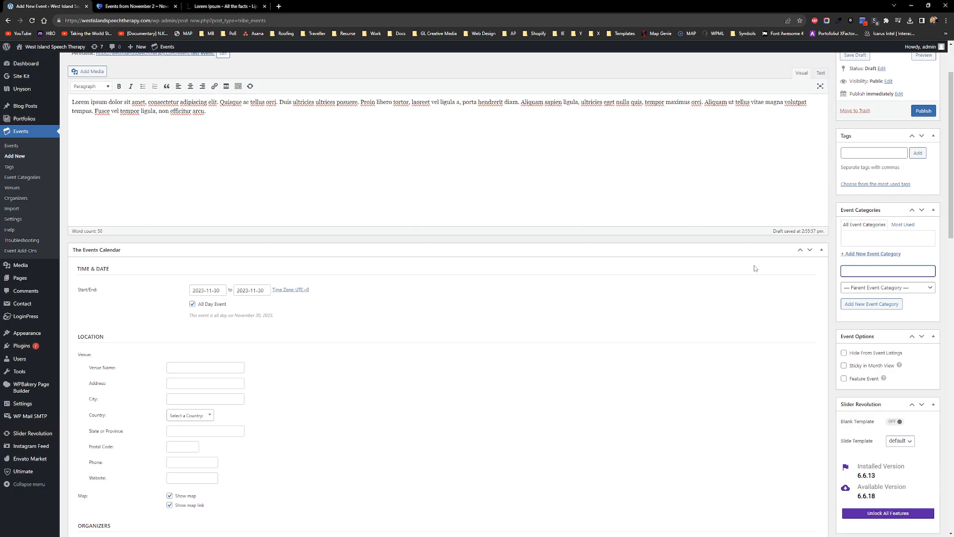
Step: Create the 'WIST Events' category and assign it to Test Event
scroll(844, 288, up, 2)
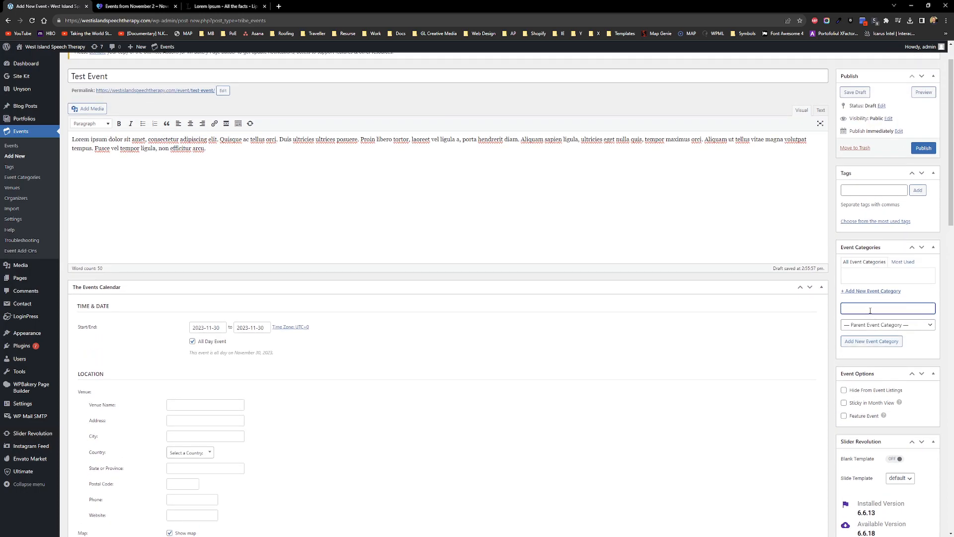
scroll(663, 358, up, 1)
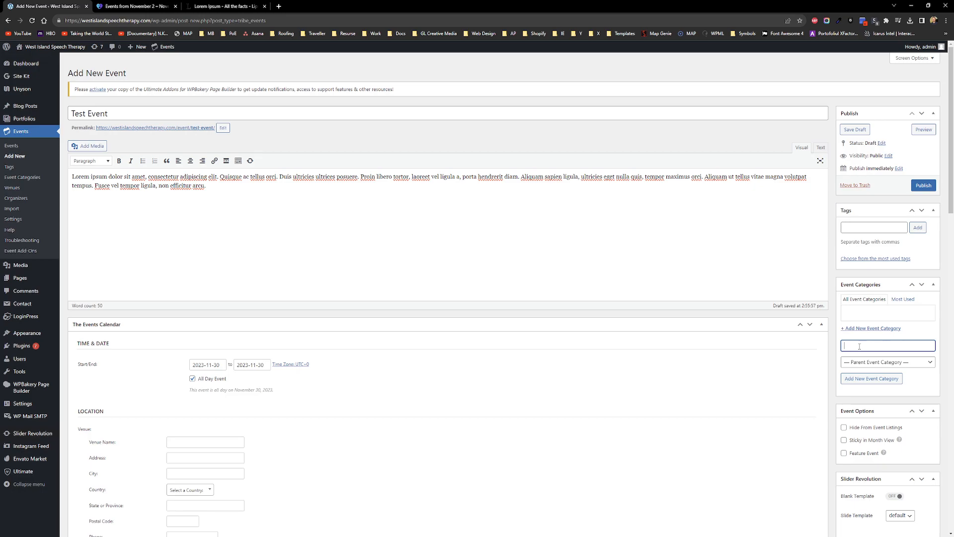
key(ctrl+Tab)
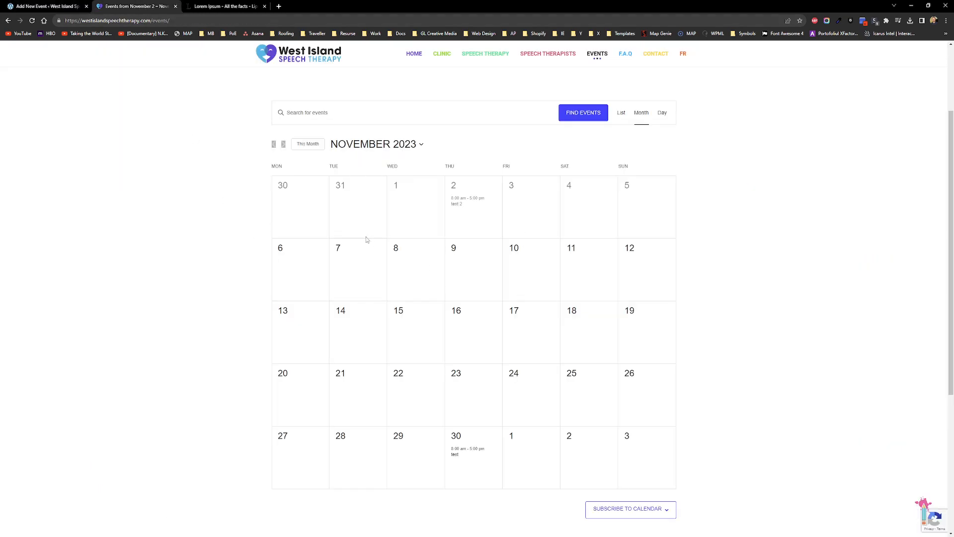
key(ctrl+shift+Tab)
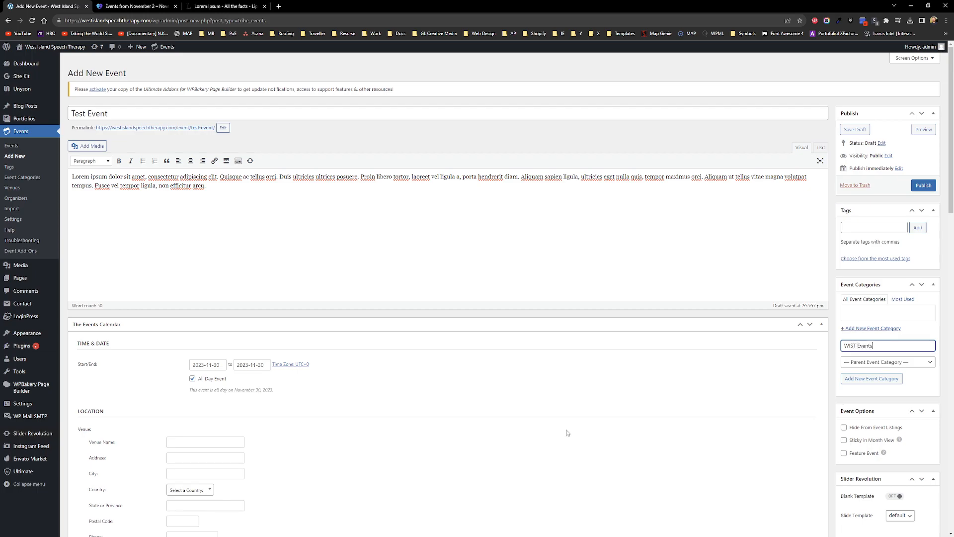
click(885, 379)
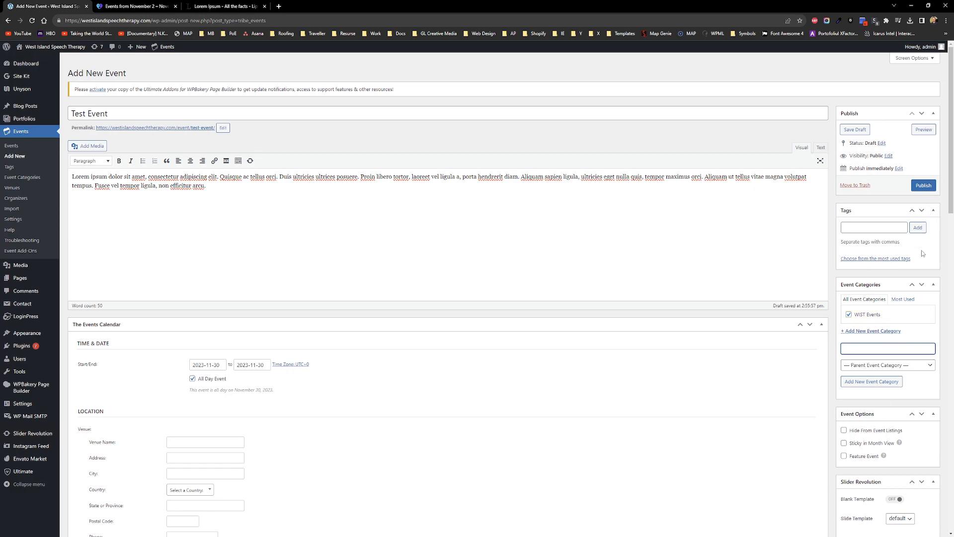
Step: Publish Test Event
scroll(922, 247, down, 6)
scroll(919, 234, up, 6)
click(914, 185)
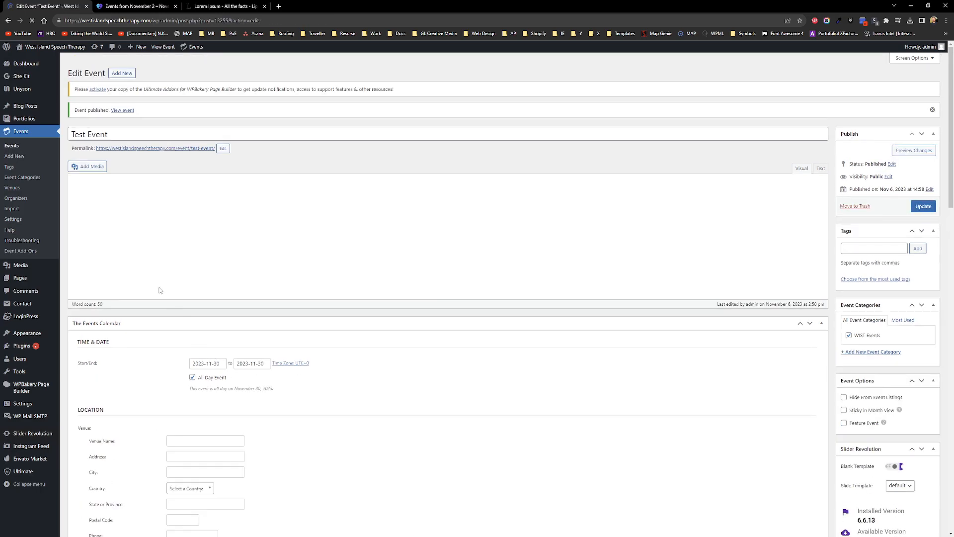
Step: Reload the site calendar and open the Test Event page on November 30
click(134, 6)
click(33, 22)
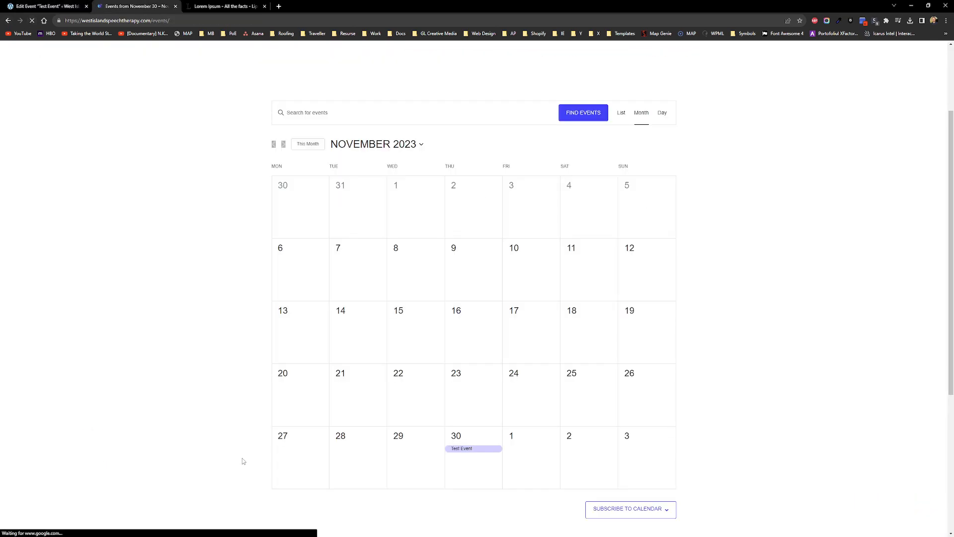
mouse_move(458, 450)
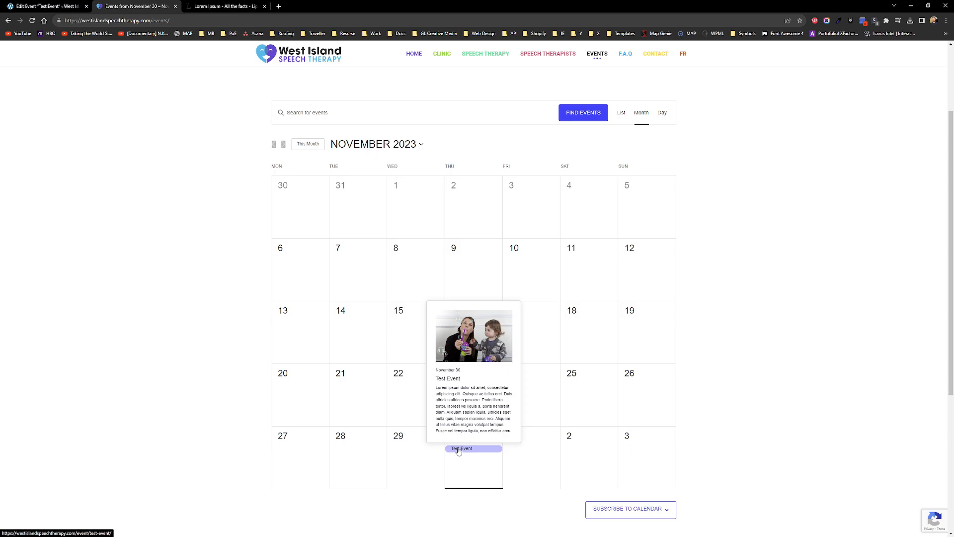
click(458, 450)
scroll(101, 312, down, 3)
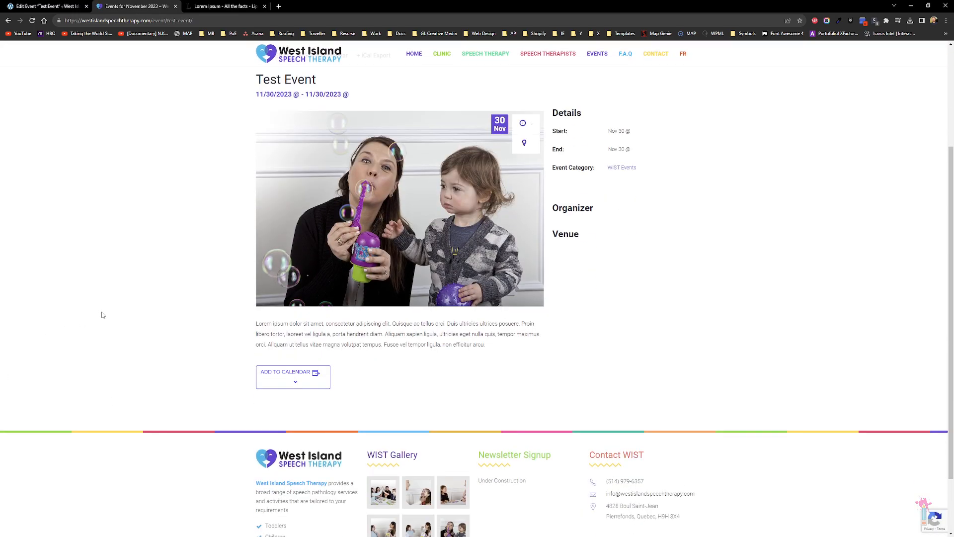
scroll(104, 328, up, 1)
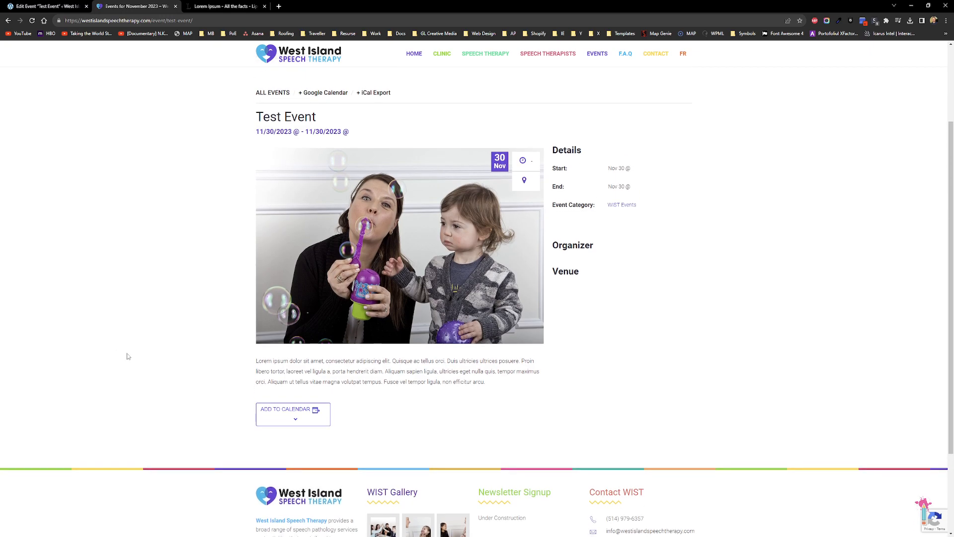
Step: Check the event's Add to Calendar options, then return to the Edit Event tab
click(294, 422)
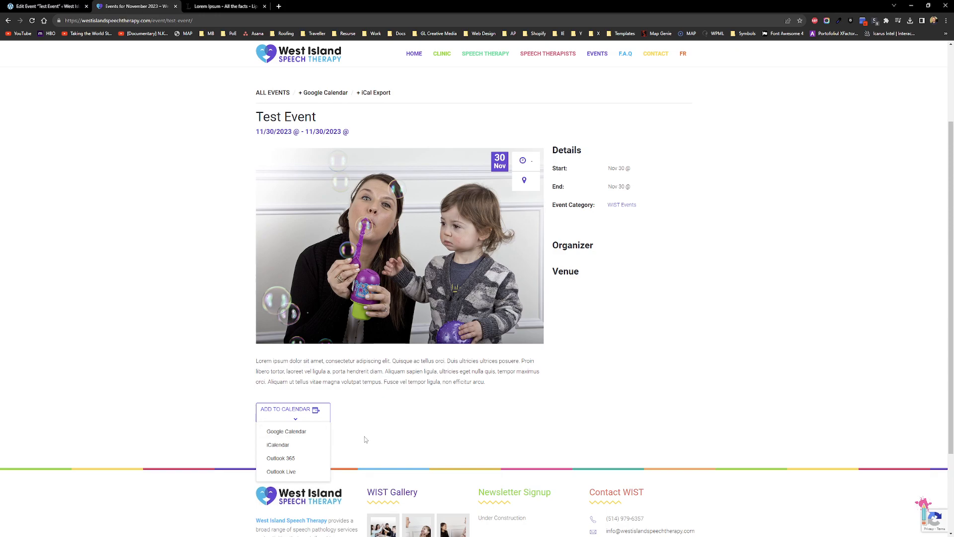
click(300, 417)
scroll(143, 363, up, 3)
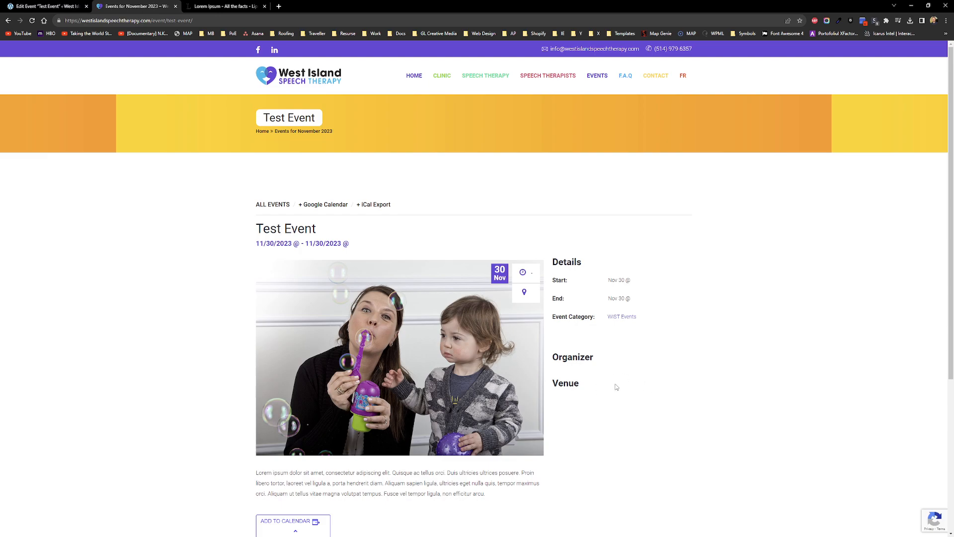
drag(606, 376, 625, 396)
click(604, 370)
click(47, 6)
Step: Enter 'Online' as the venue name and 'WIST' as the organizer name
scroll(272, 287, down, 5)
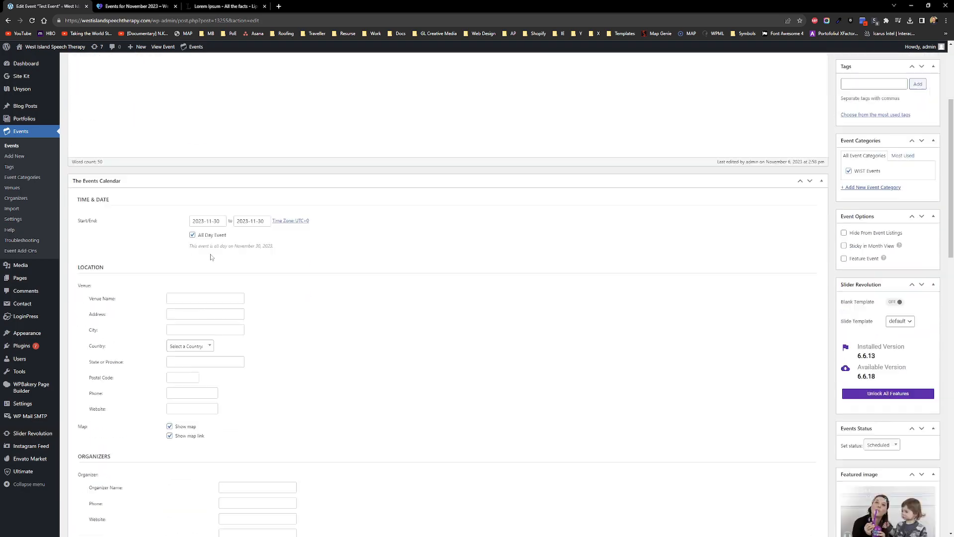
click(204, 276)
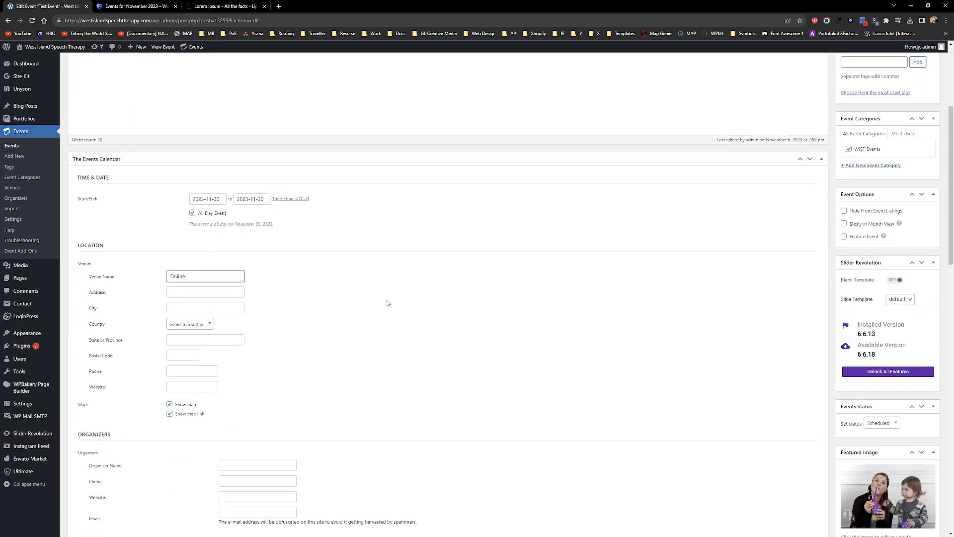
scroll(377, 306, down, 2)
click(239, 353)
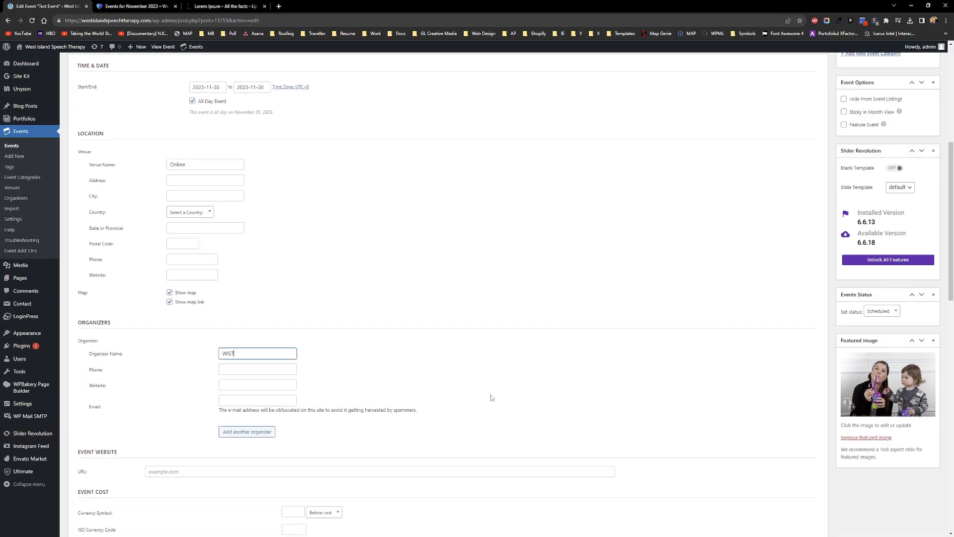
Step: Update Test Event and switch to its public page tab
scroll(533, 360, up, 7)
click(923, 168)
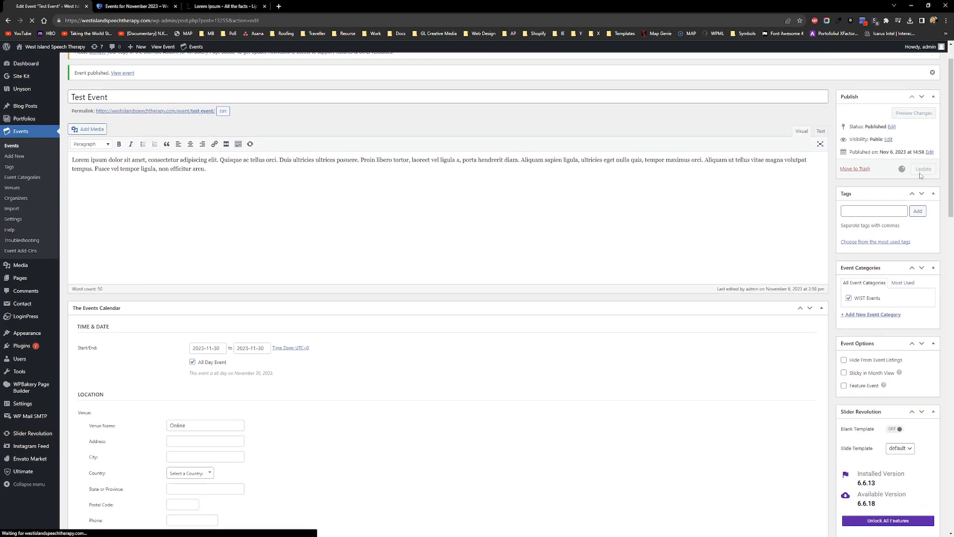
key(ctrl+Tab)
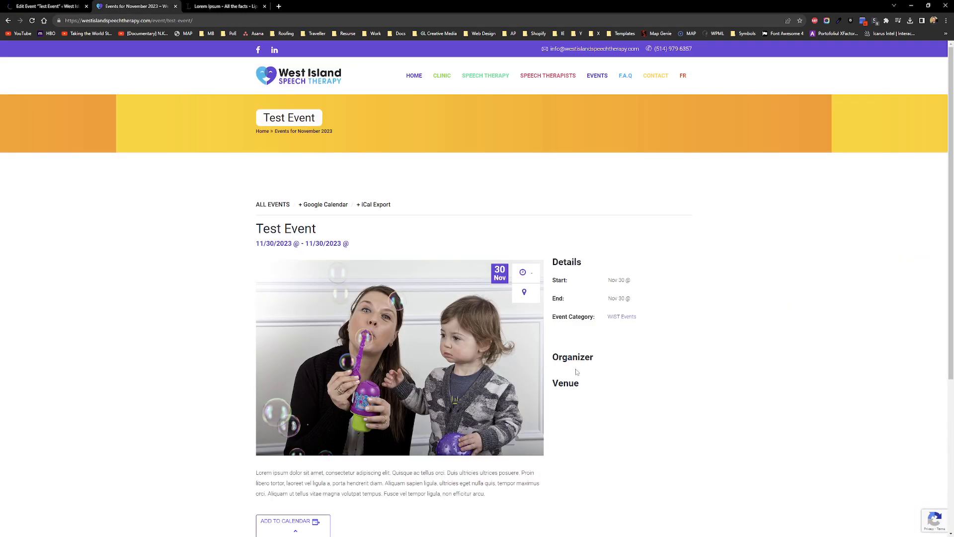
Step: Reload Test Event's public page, then view all events in list view
click(32, 21)
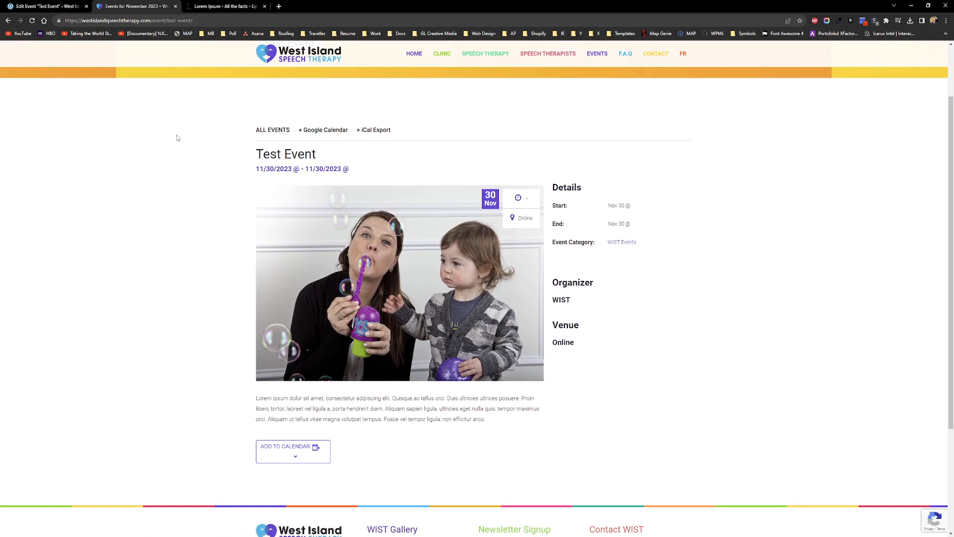
click(281, 131)
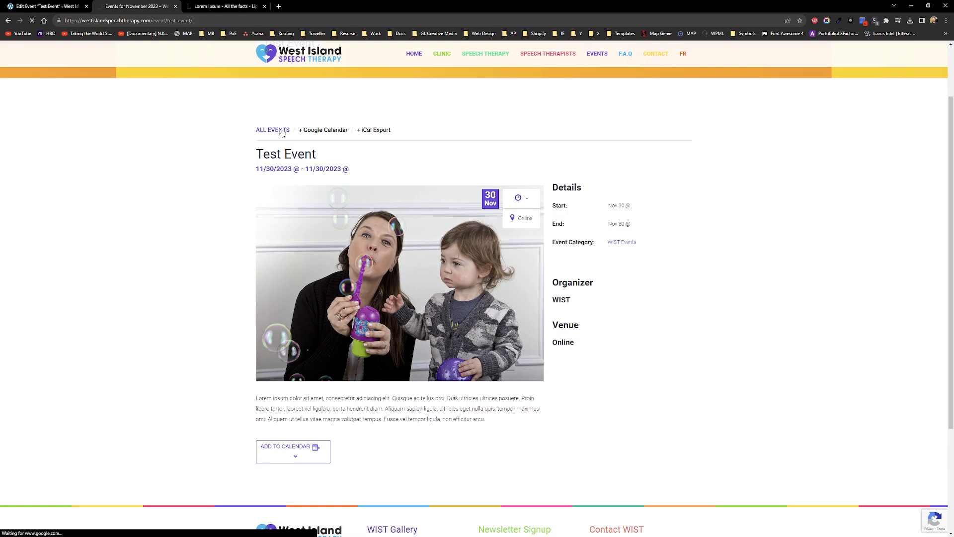
scroll(107, 219, down, 6)
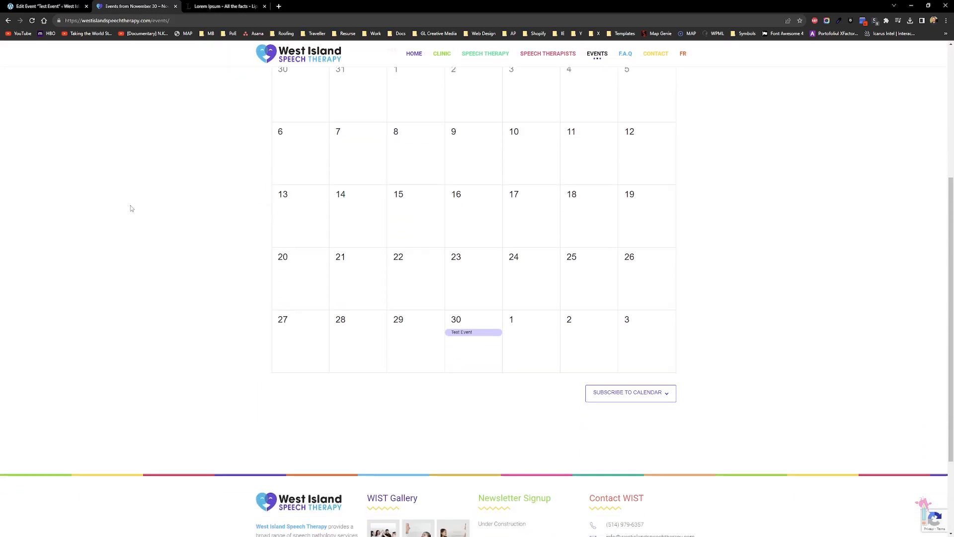
scroll(800, 257, up, 4)
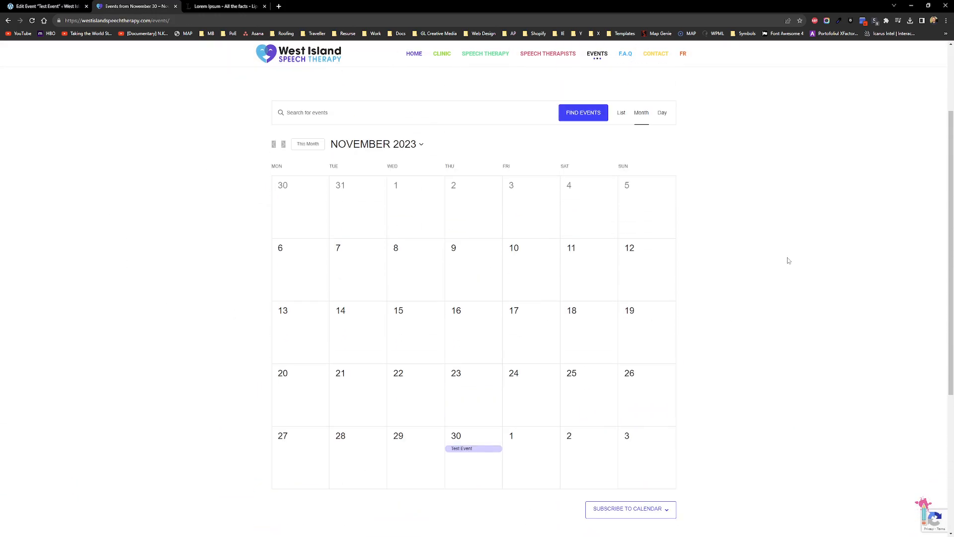
click(622, 114)
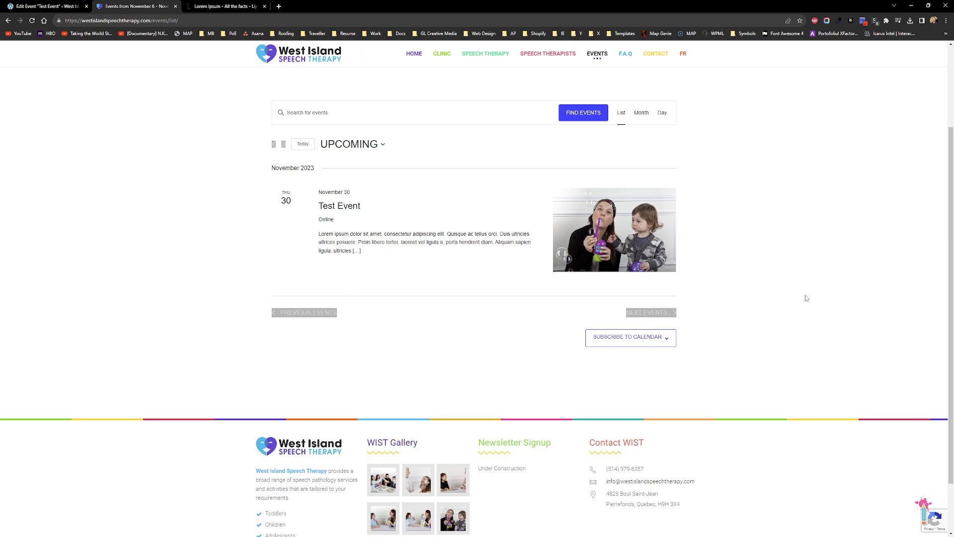
Step: Check Test Event on November 30 in the month calendar, then return to its editor
click(376, 145)
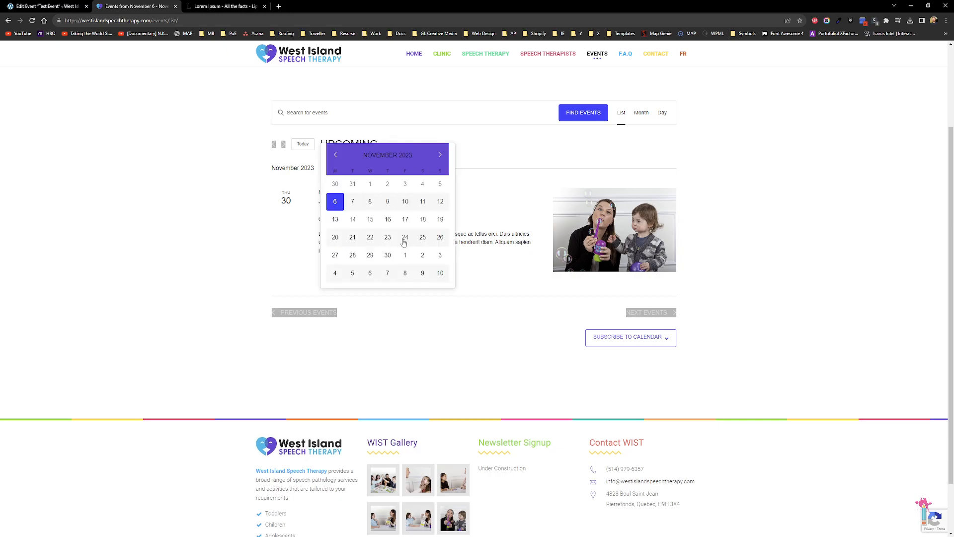
click(188, 230)
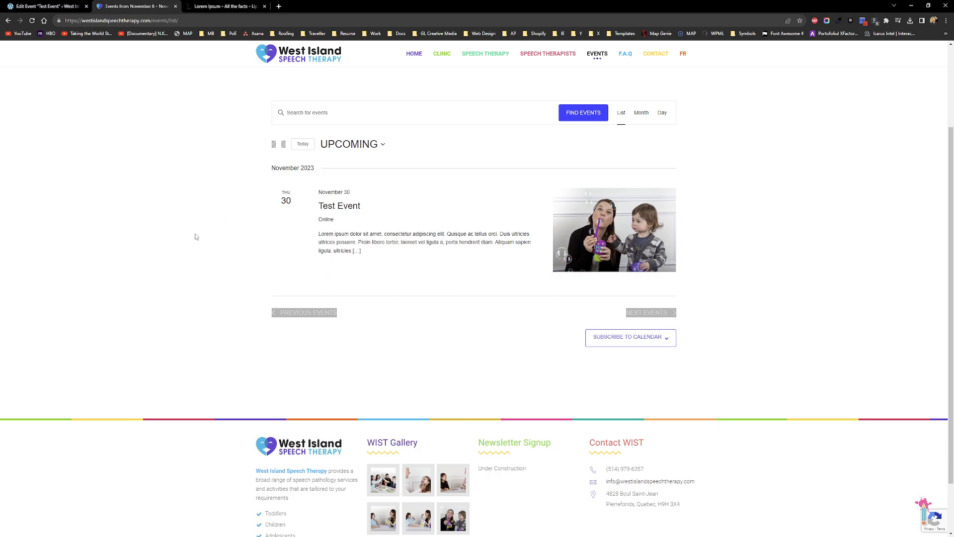
scroll(171, 229, up, 3)
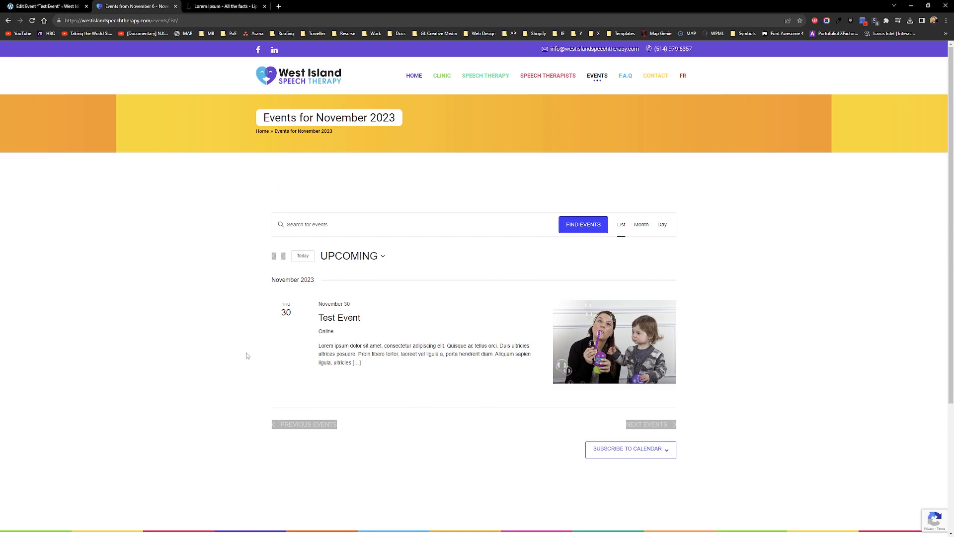
click(8, 21)
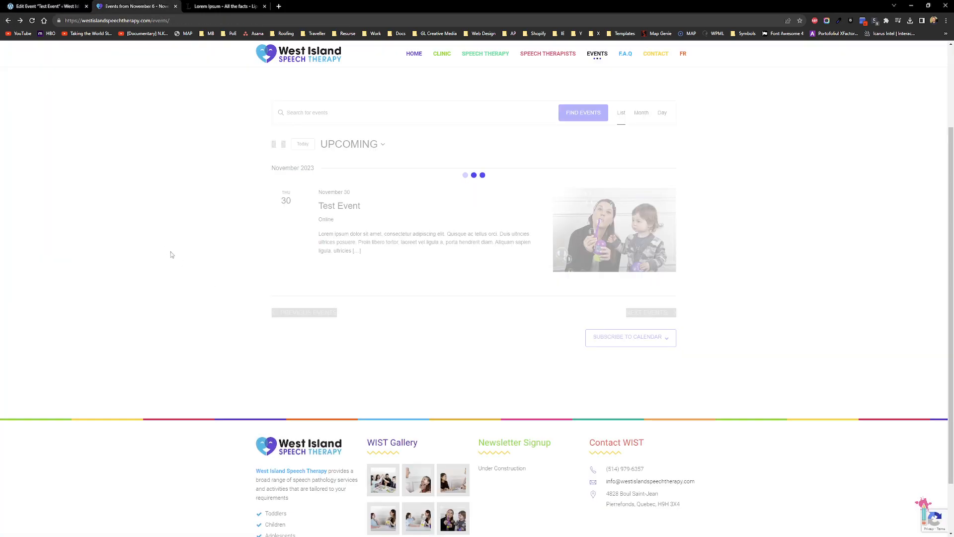
scroll(724, 308, down, 2)
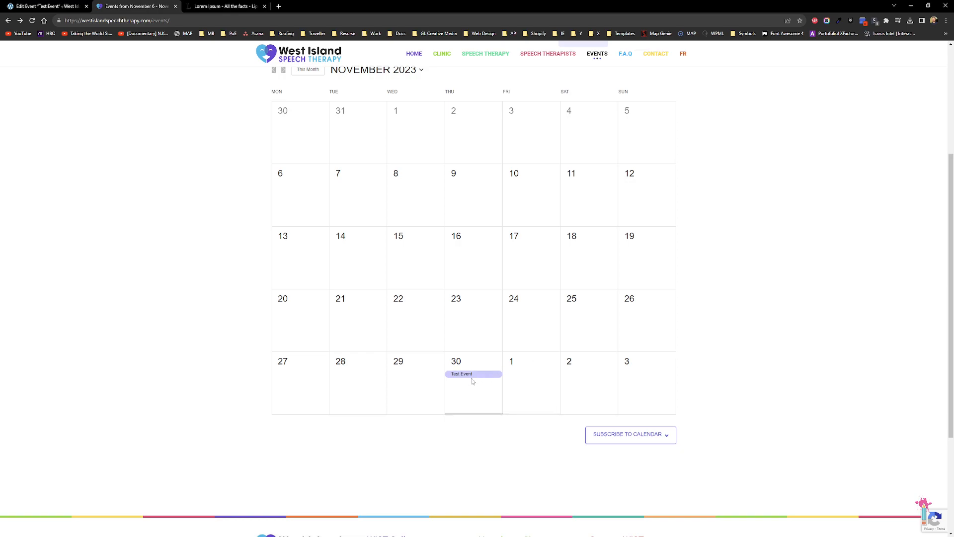
click(62, 4)
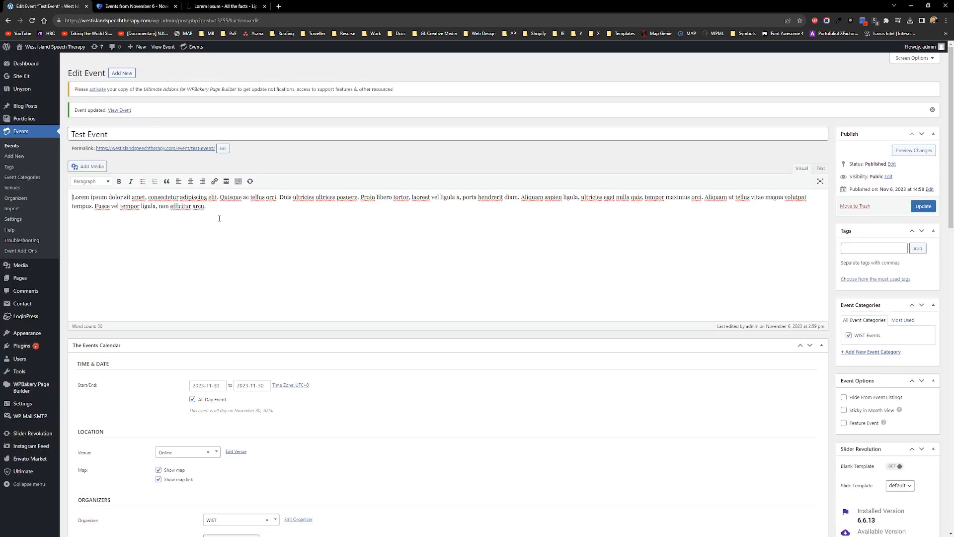
Step: Add a new event titled 'Test' with the Lorem ipsum paragraph as its description
click(10, 157)
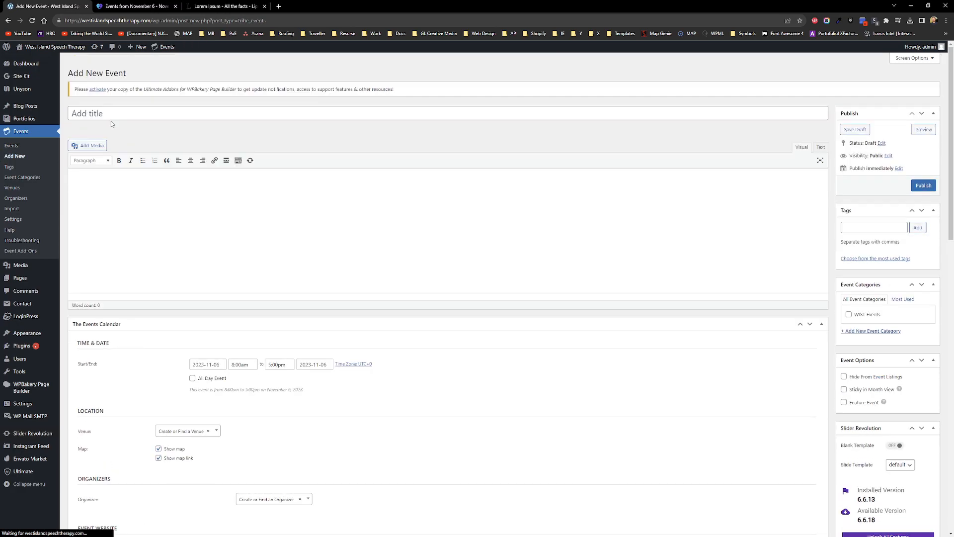
text(Test)
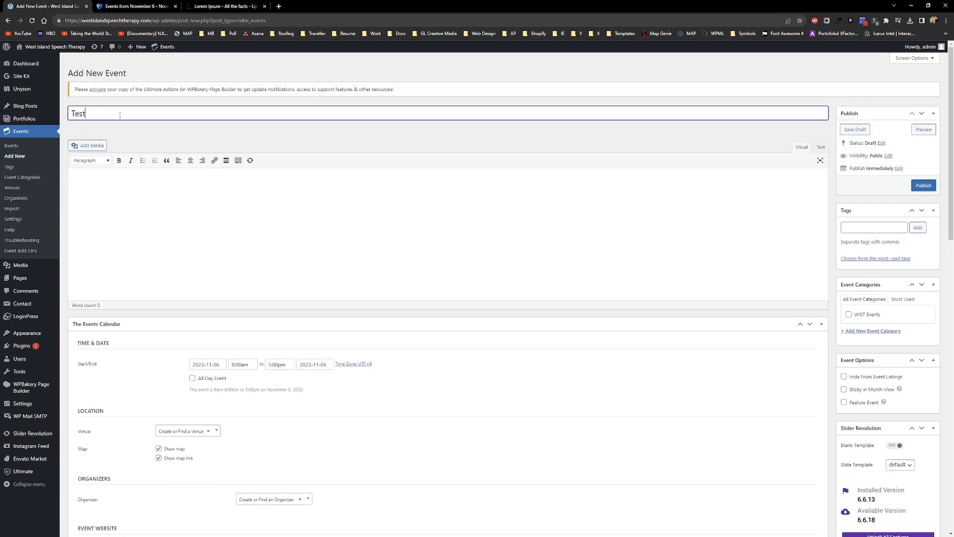
key(Tab)
click(225, 6)
key(ctrl+c)
click(47, 6)
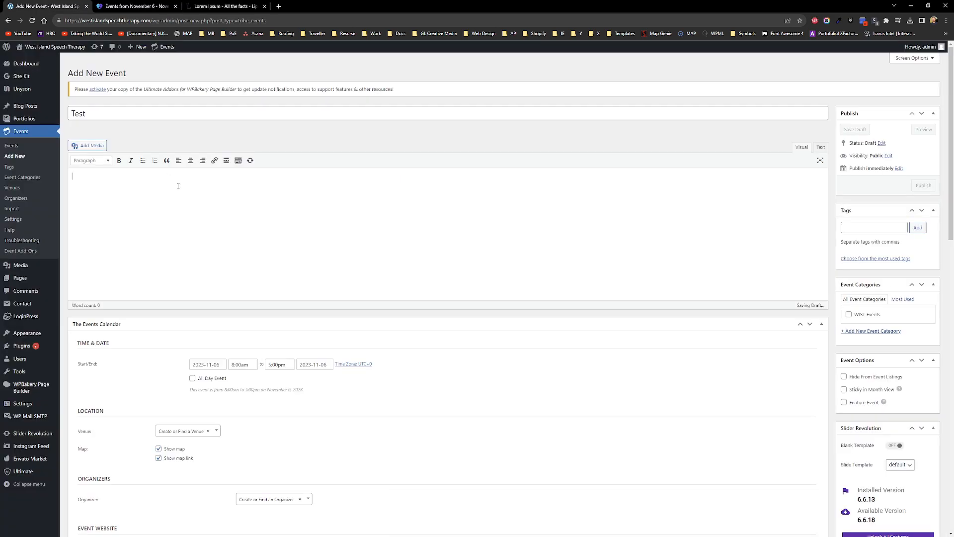
key(ctrl+v)
Step: Set the event date to November 1, 2023 as an all-day event
scroll(241, 228, down, 5)
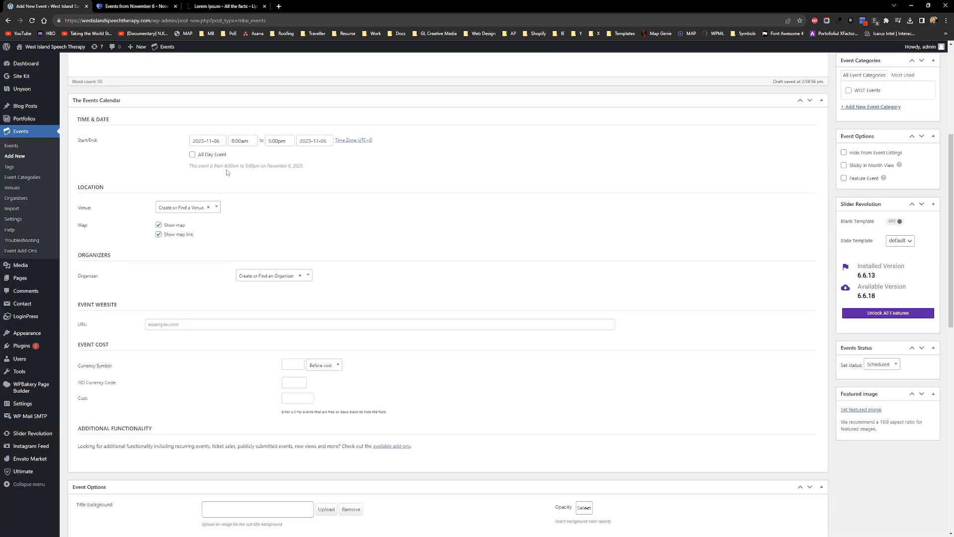
click(207, 140)
click(230, 192)
click(192, 154)
scroll(402, 240, down, 1)
scroll(397, 236, down, 3)
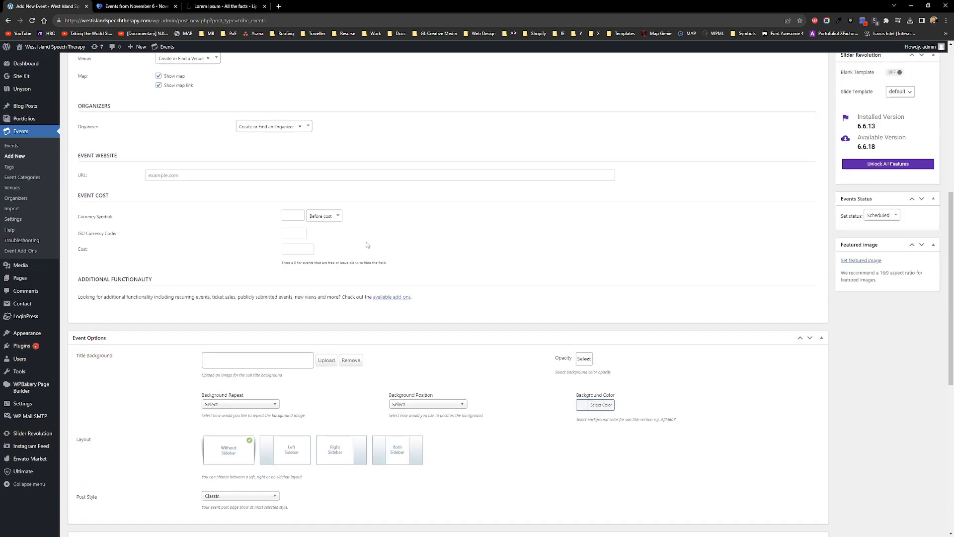
scroll(368, 243, up, 4)
scroll(335, 232, down, 4)
scroll(300, 177, down, 2)
scroll(164, 238, up, 7)
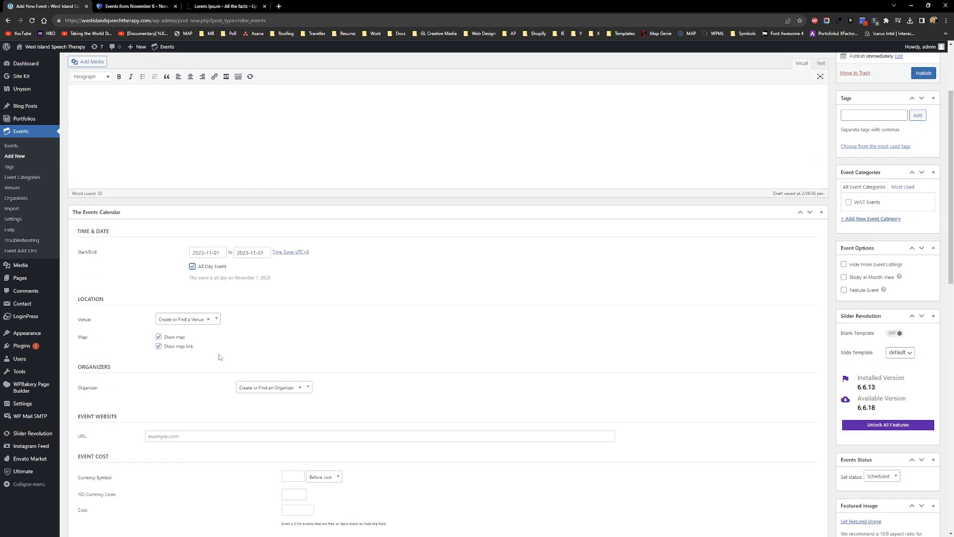
Step: Choose Online as the venue, keeping the venue map shown
click(217, 319)
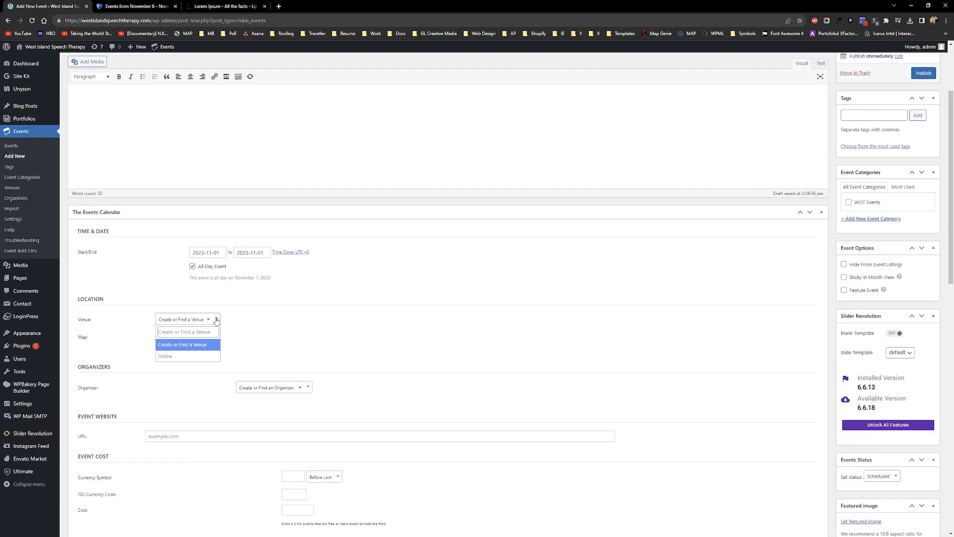
click(179, 356)
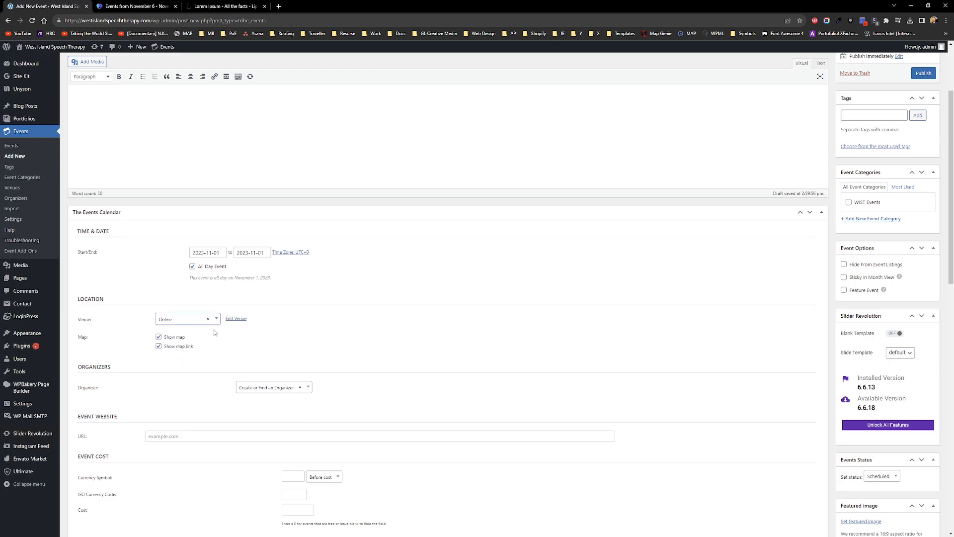
drag(78, 320, 97, 321)
click(81, 324)
click(212, 321)
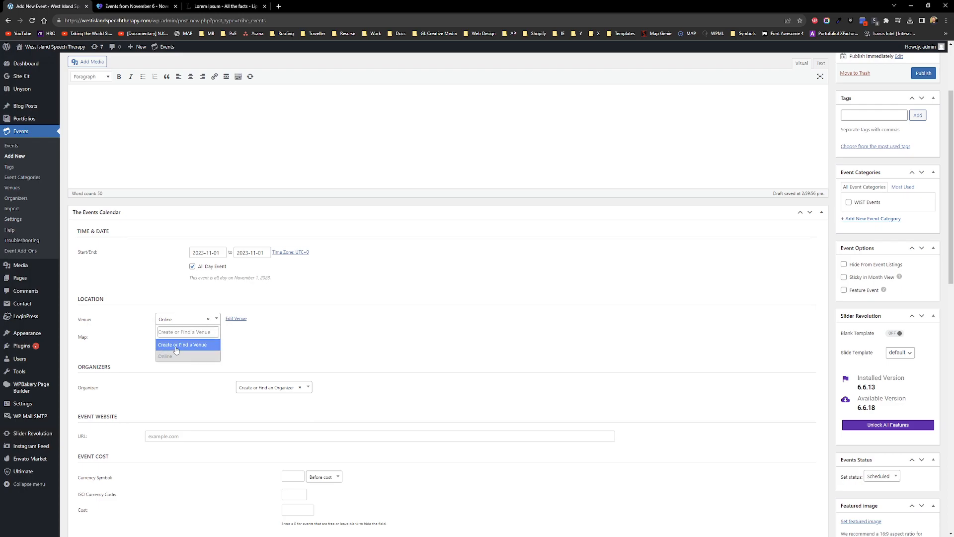
click(169, 358)
click(212, 320)
click(168, 357)
click(317, 339)
click(158, 338)
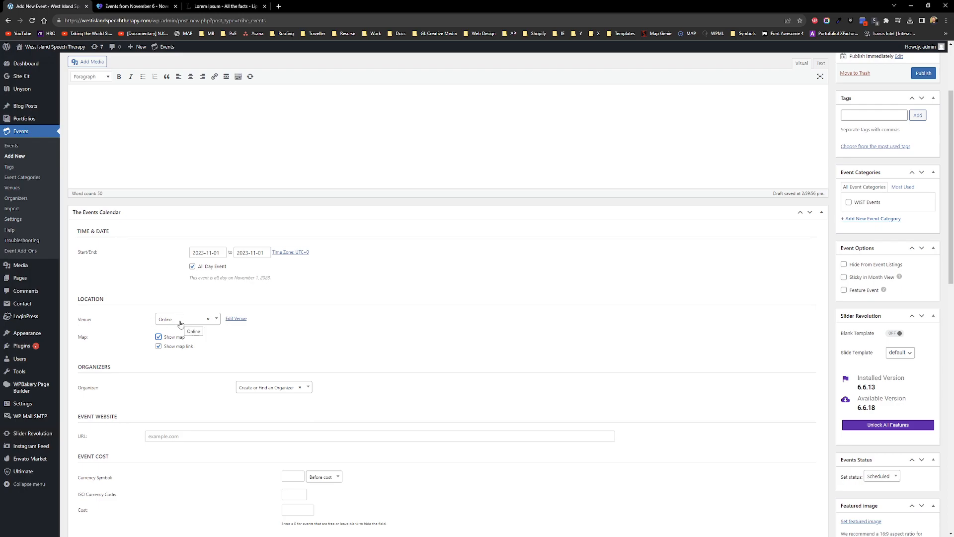
middle_click(14, 146)
click(218, 6)
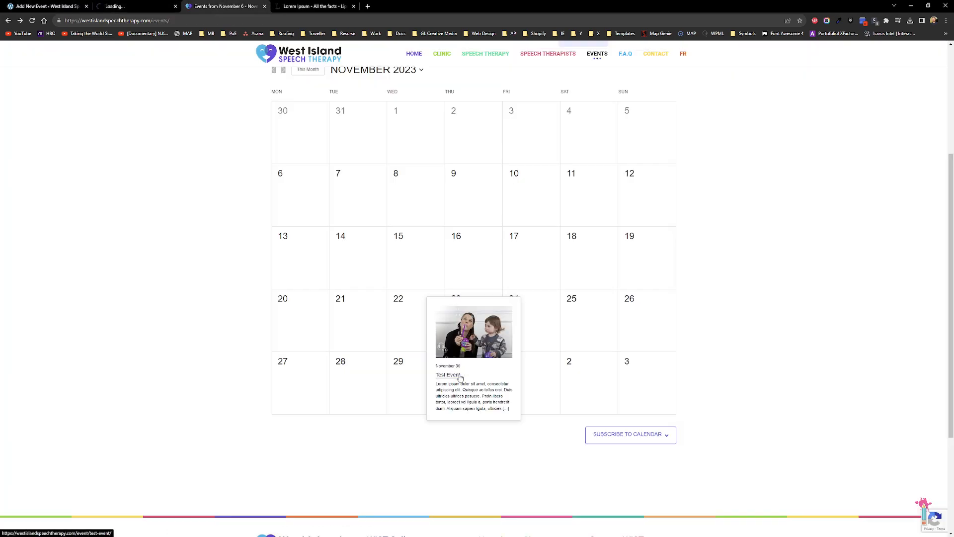
click(459, 378)
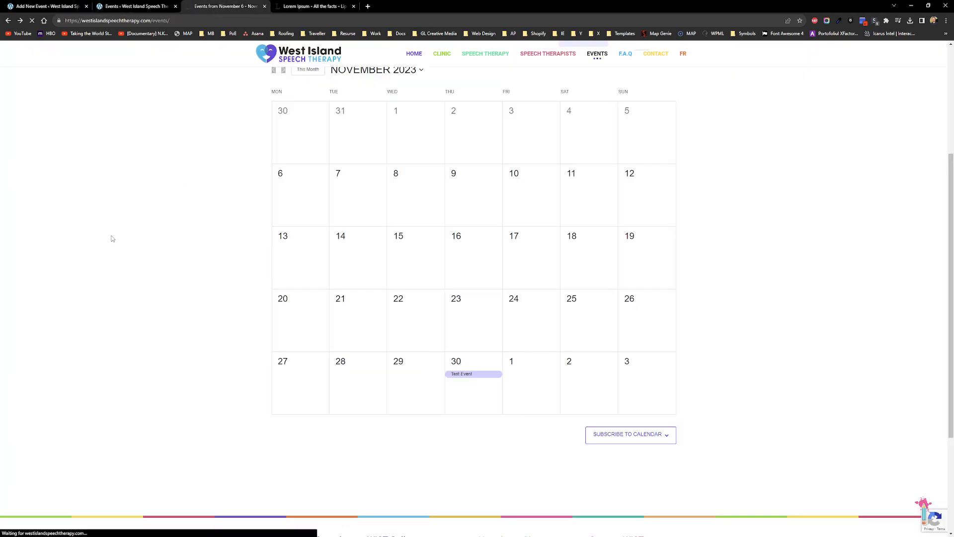
middle_click(131, 4)
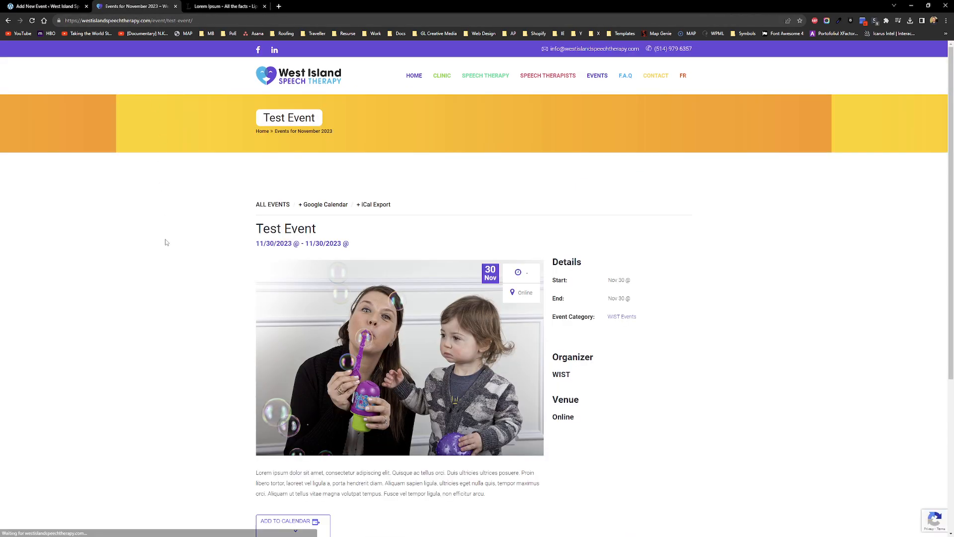
click(8, 23)
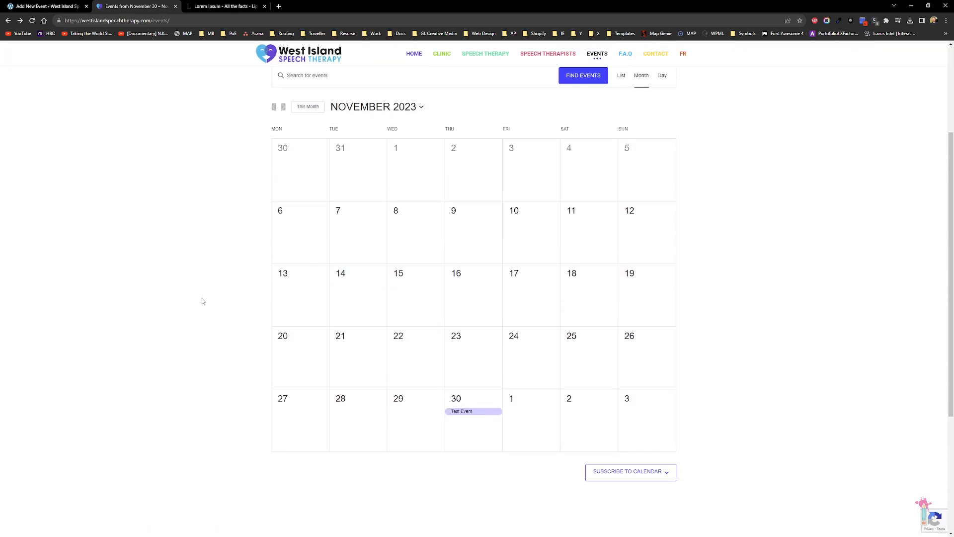
key(ctrl+shift+Tab)
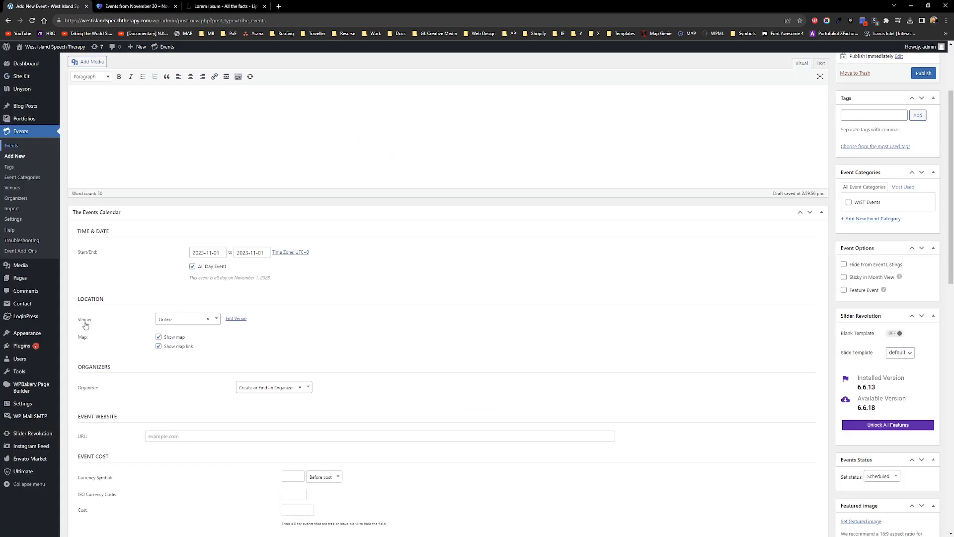
Step: Keep Online as the venue and select WIST as the organizer
click(215, 322)
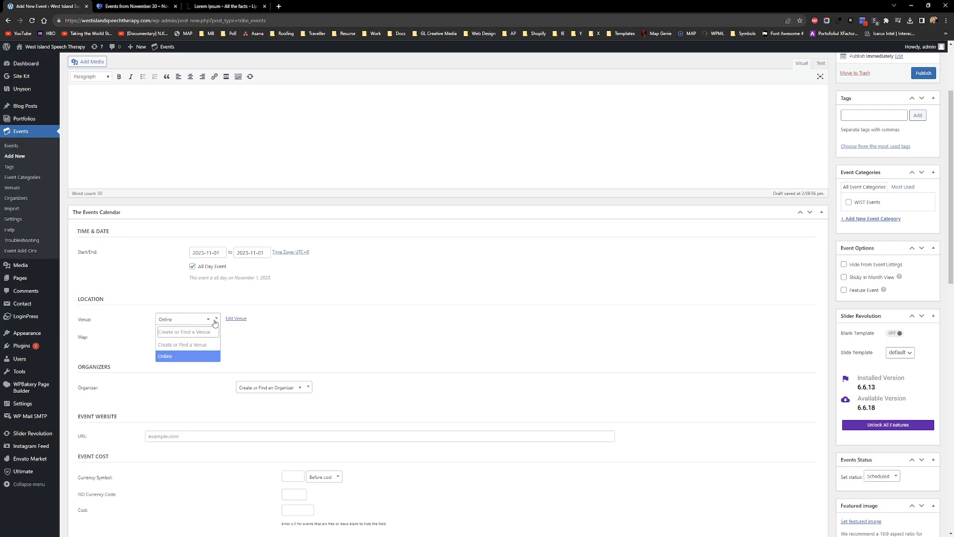
click(183, 356)
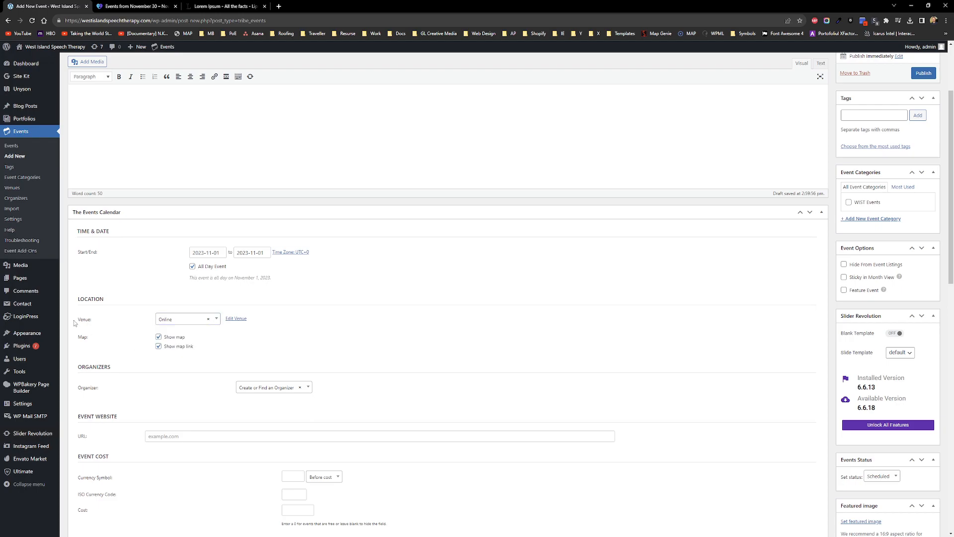
scroll(73, 320, down, 2)
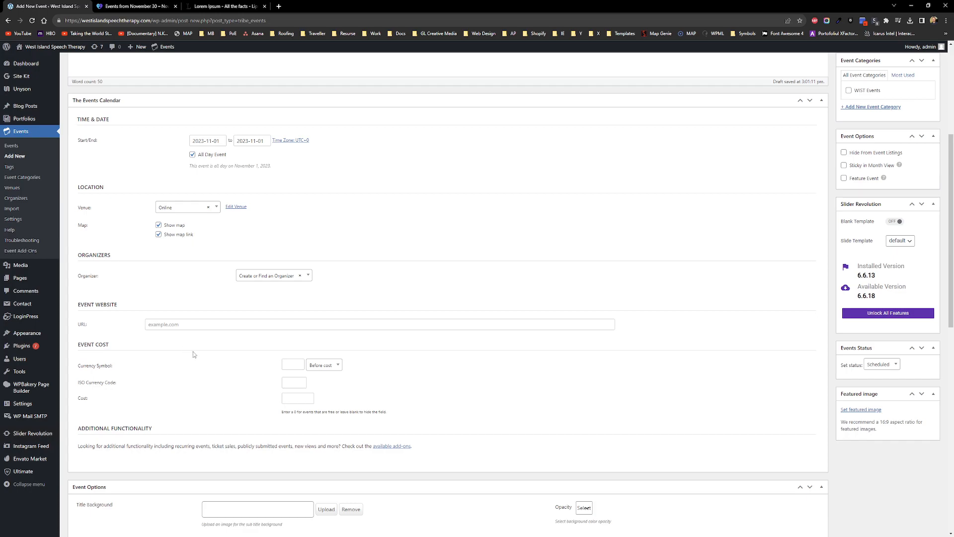
scroll(188, 350, down, 2)
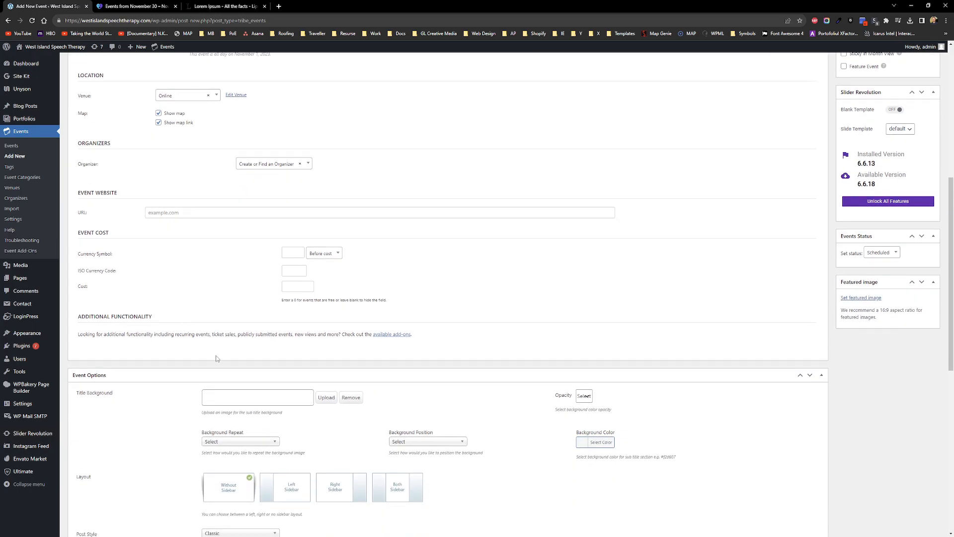
click(306, 164)
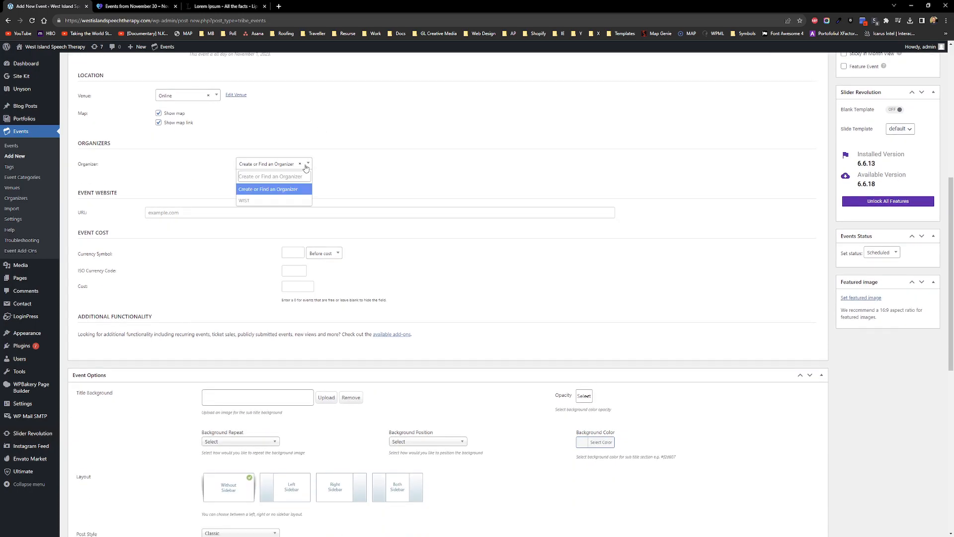
click(249, 203)
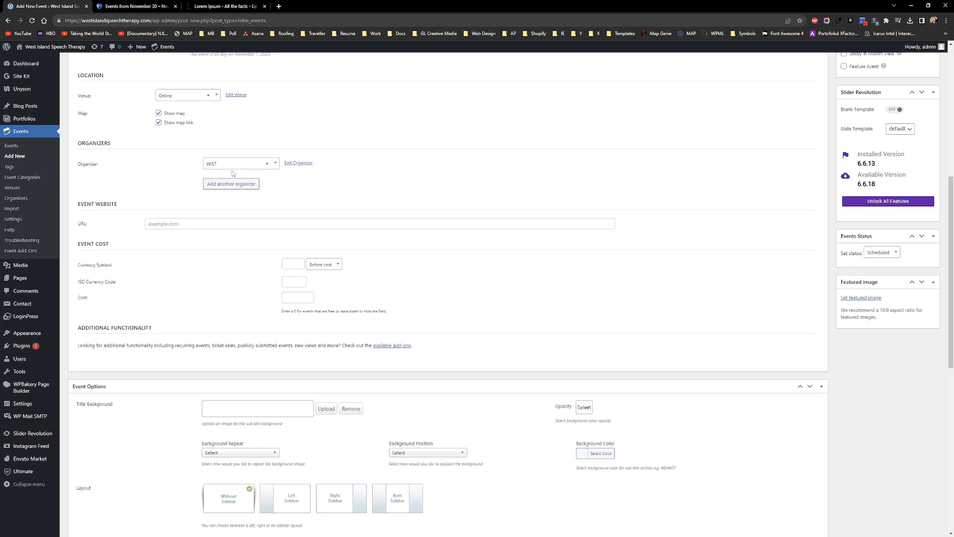
Step: Open the media library to set the event's featured image
scroll(132, 201, down, 3)
scroll(133, 205, up, 6)
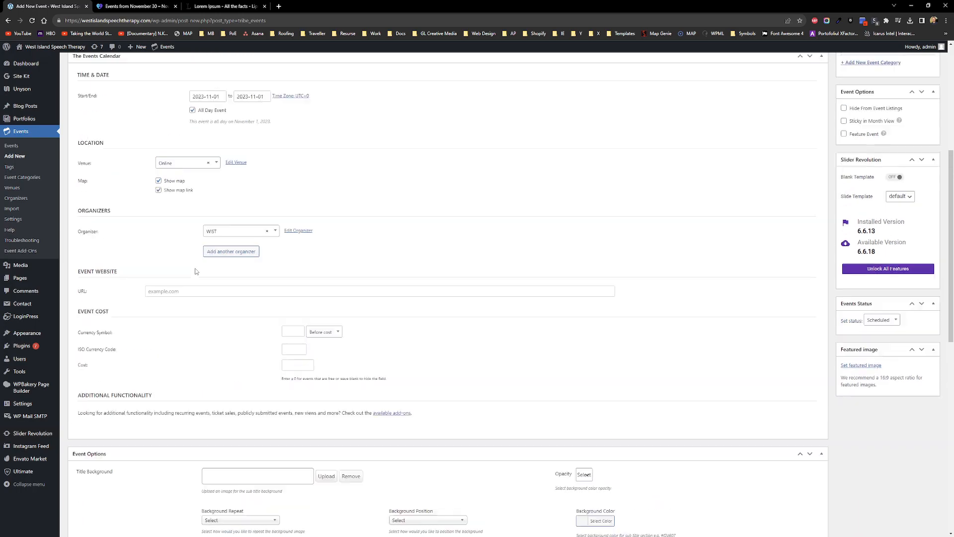
click(861, 446)
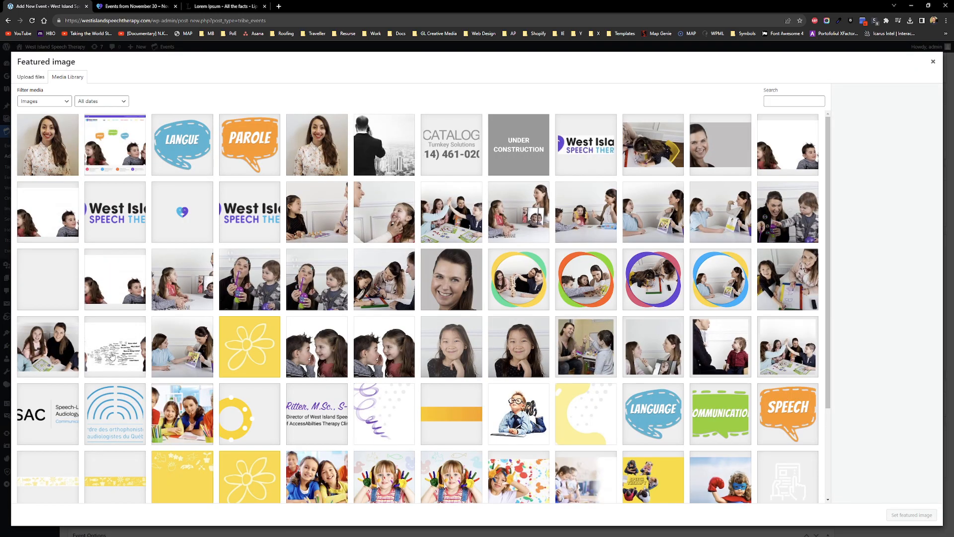
Step: Set slide-4-min.jpg as featured image, check WIST Events, and publish the Test event
click(62, 351)
click(915, 512)
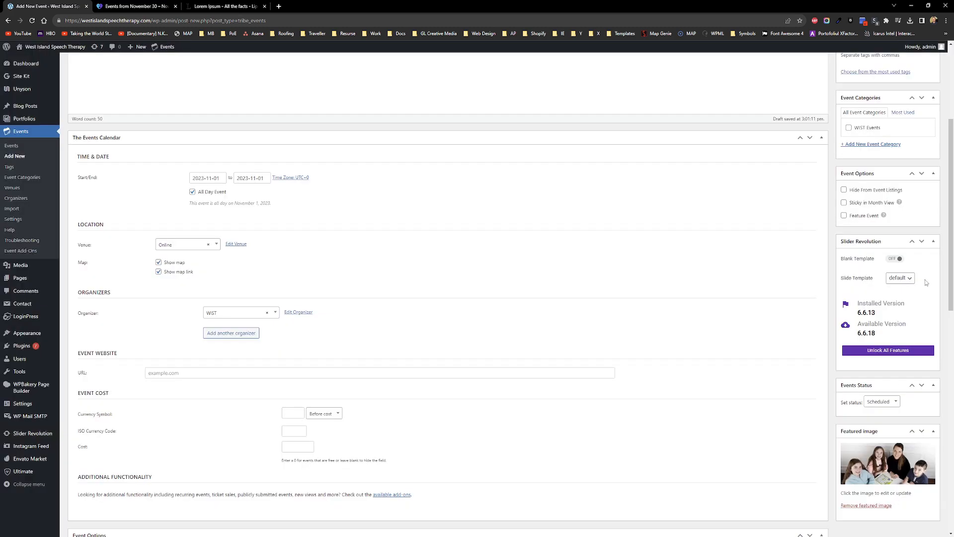
scroll(899, 250, up, 3)
click(860, 278)
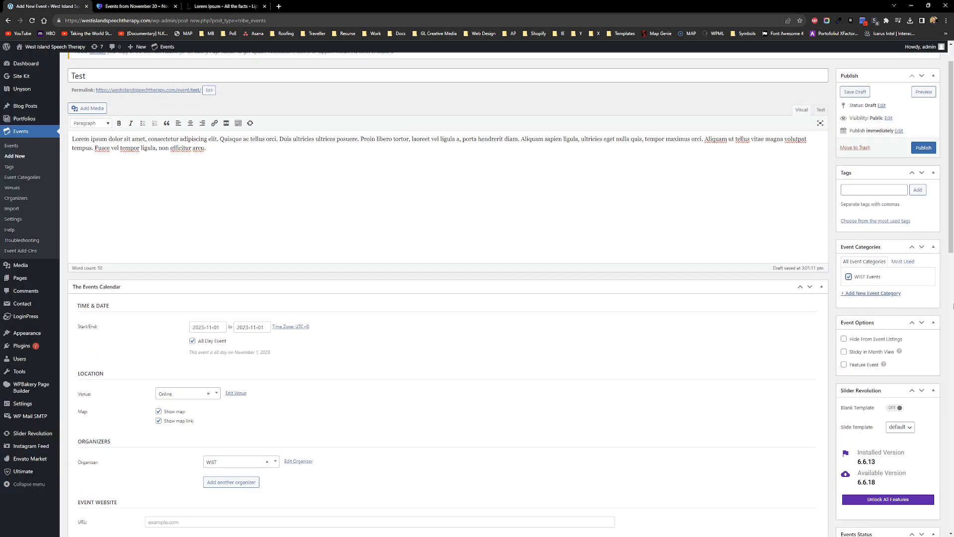
click(922, 149)
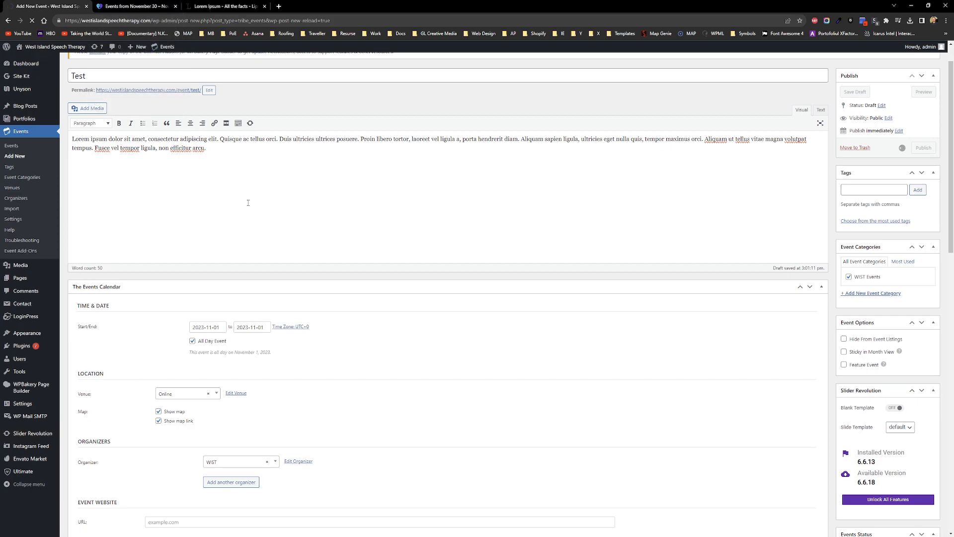
Step: Reload the site's events calendar and open the Test event on November 1
click(133, 5)
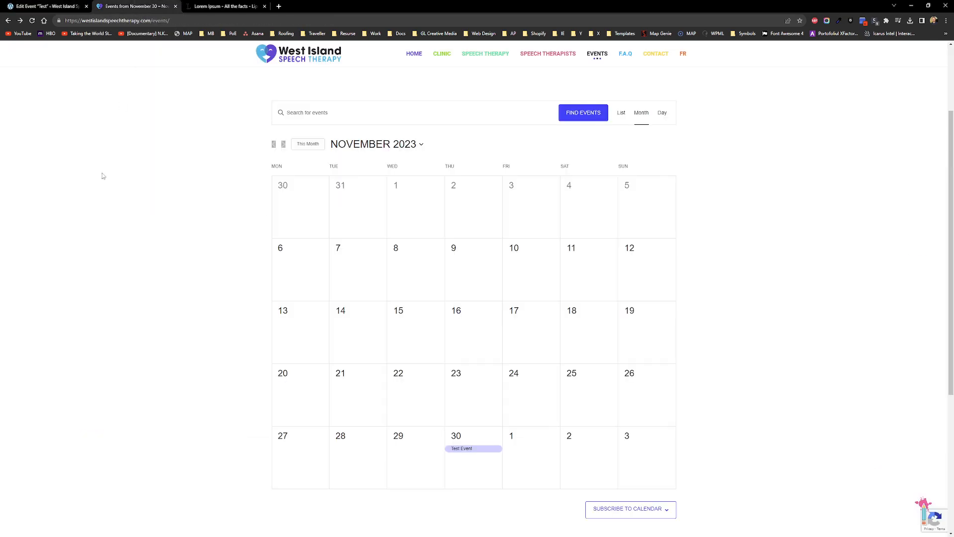
click(31, 20)
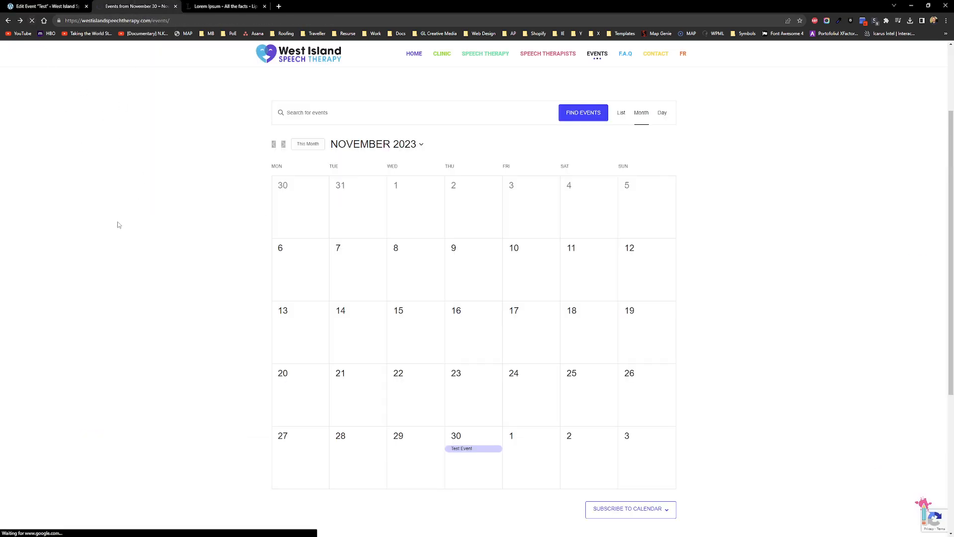
mouse_move(403, 202)
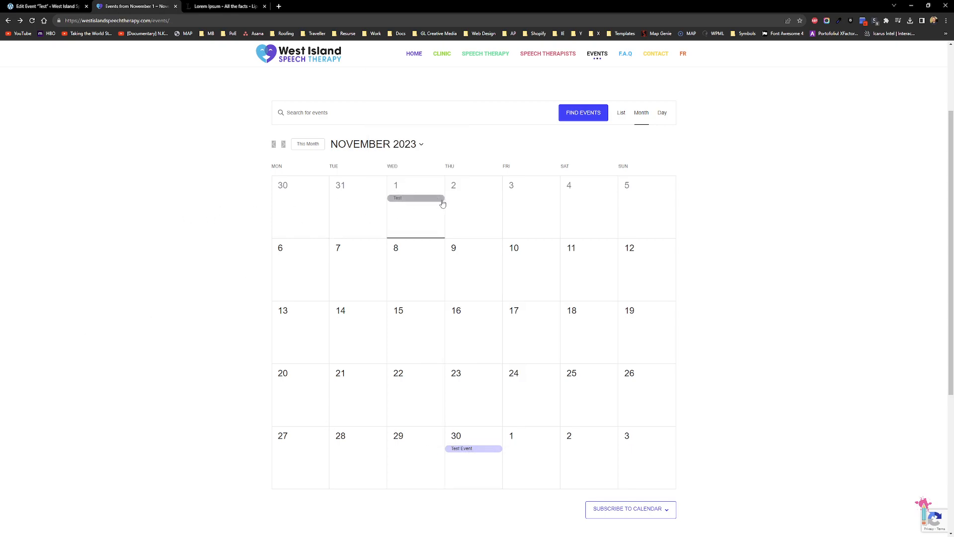
click(423, 200)
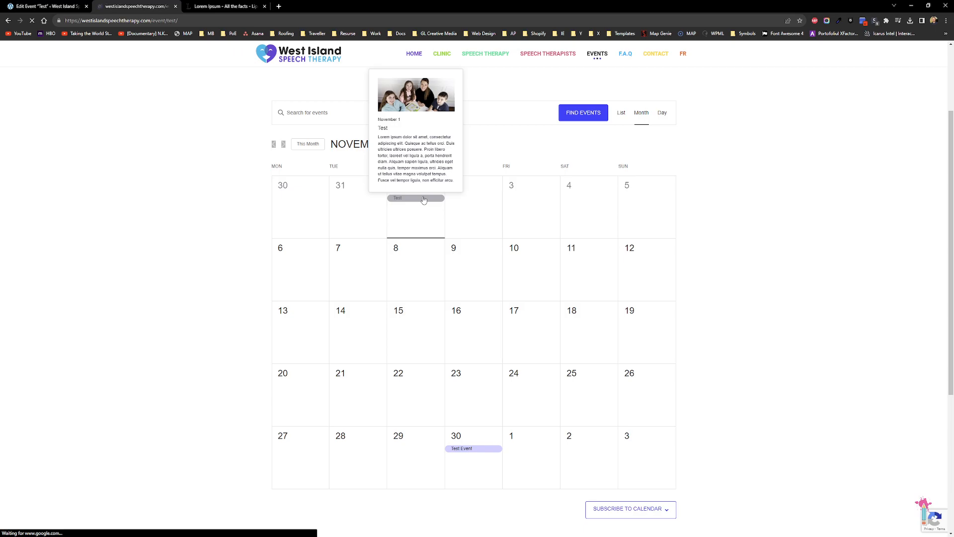
Step: Highlight and deselect the event's date line, then go back to the calendar
scroll(184, 251, down, 3)
scroll(130, 233, up, 1)
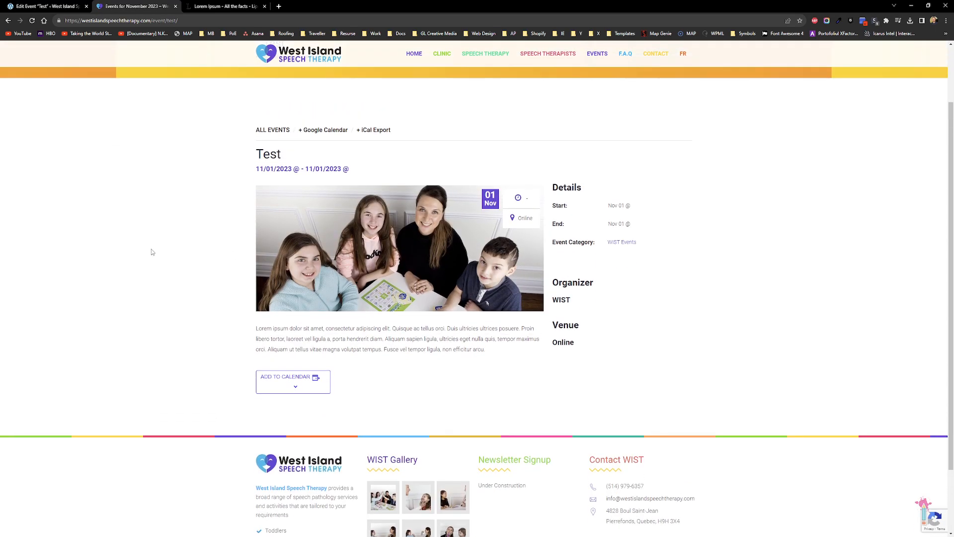
drag(256, 169, 349, 170)
click(167, 198)
click(8, 21)
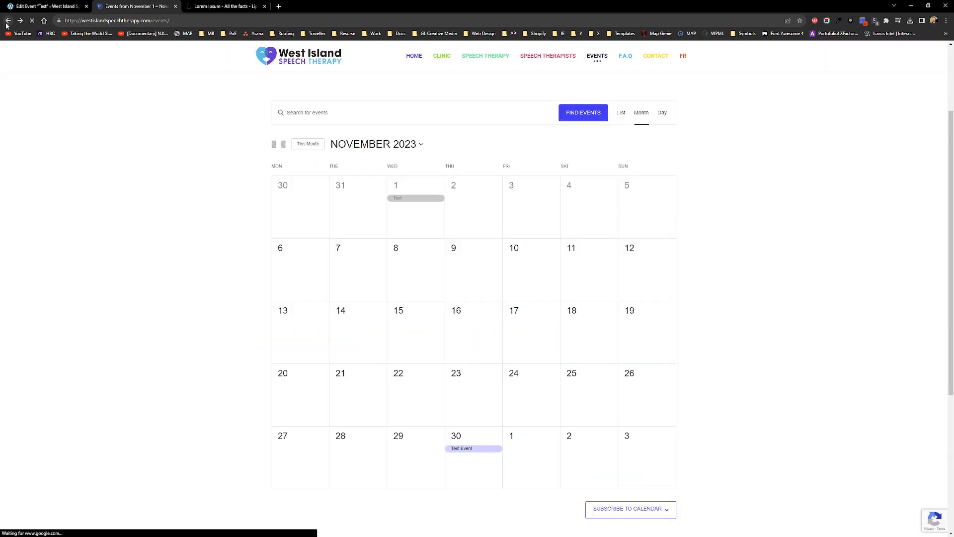
Step: View upcoming events as a list, then past events, and return to the month calendar
click(620, 114)
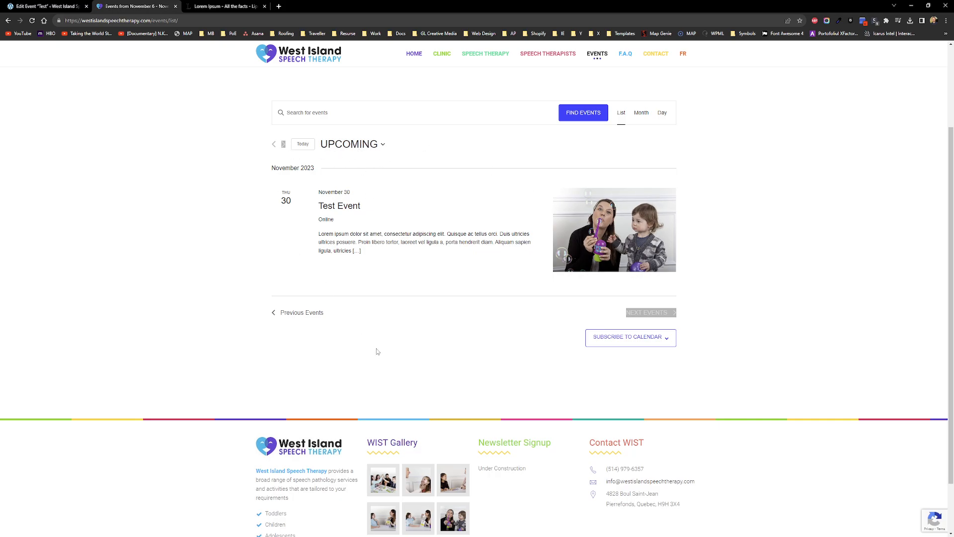
click(300, 314)
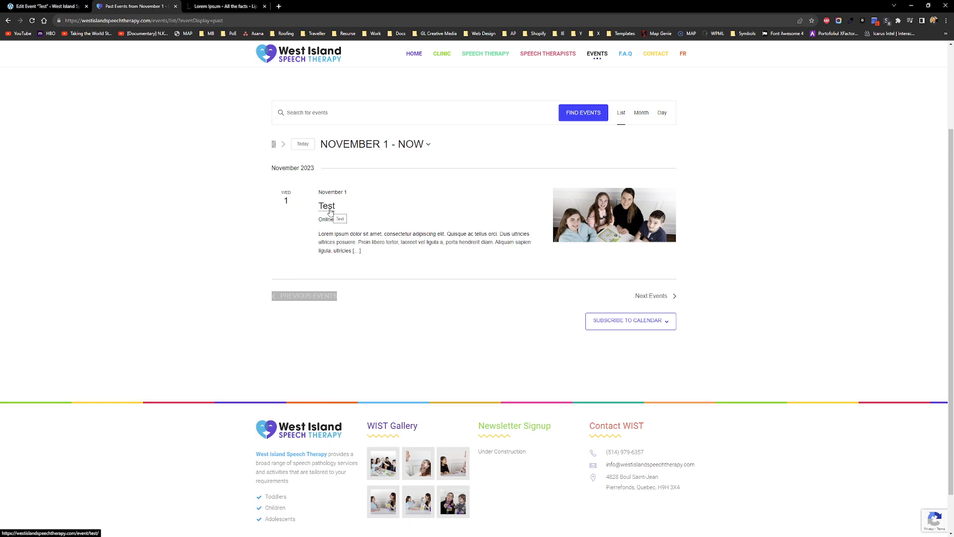
click(8, 21)
click(8, 21)
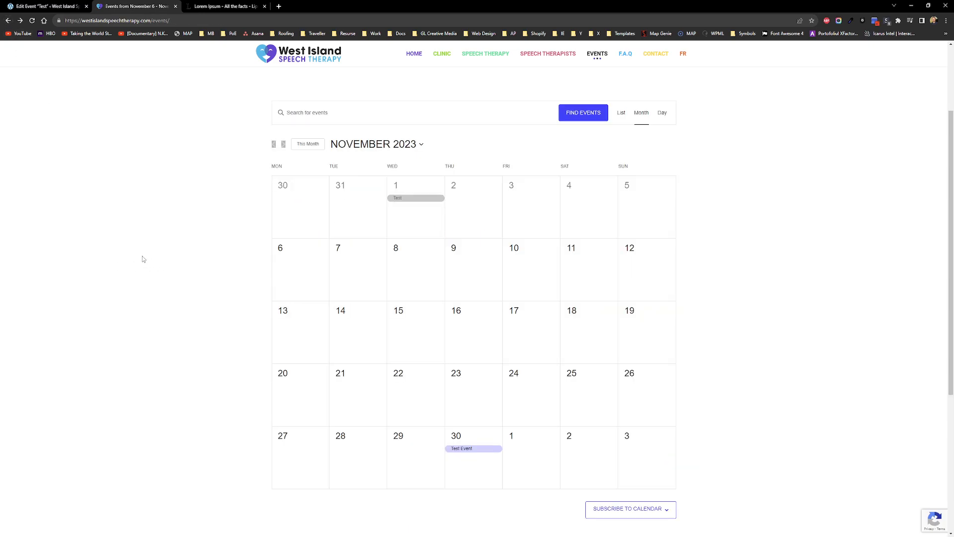
Step: Reload the events calendar and switch to the Test event's edit tab
scroll(142, 255, up, 3)
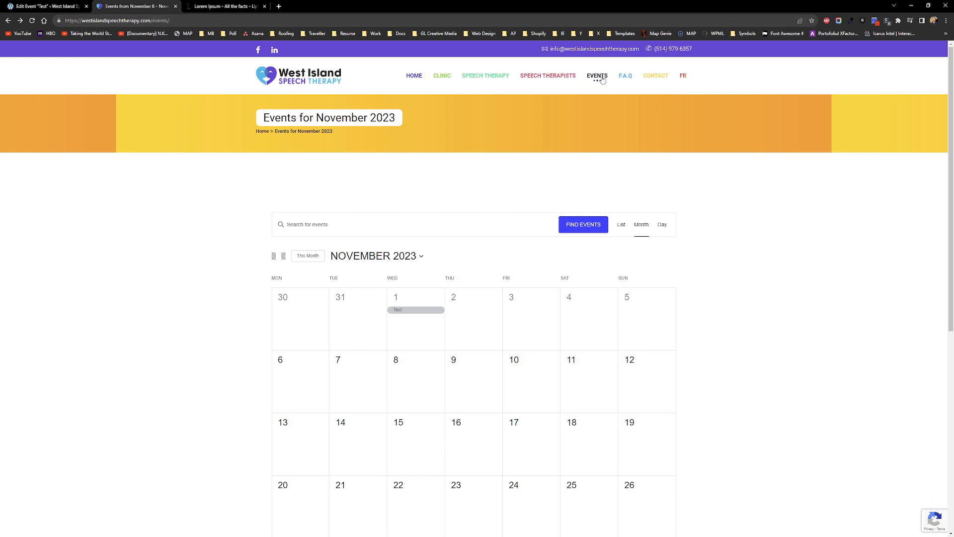
key(F5)
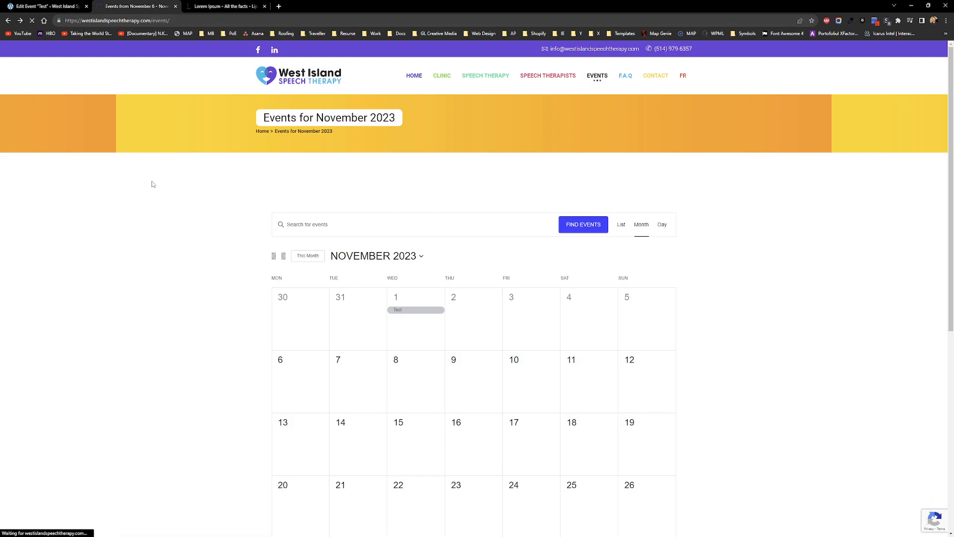
scroll(153, 181, down, 3)
key(ctrl+shift+Tab)
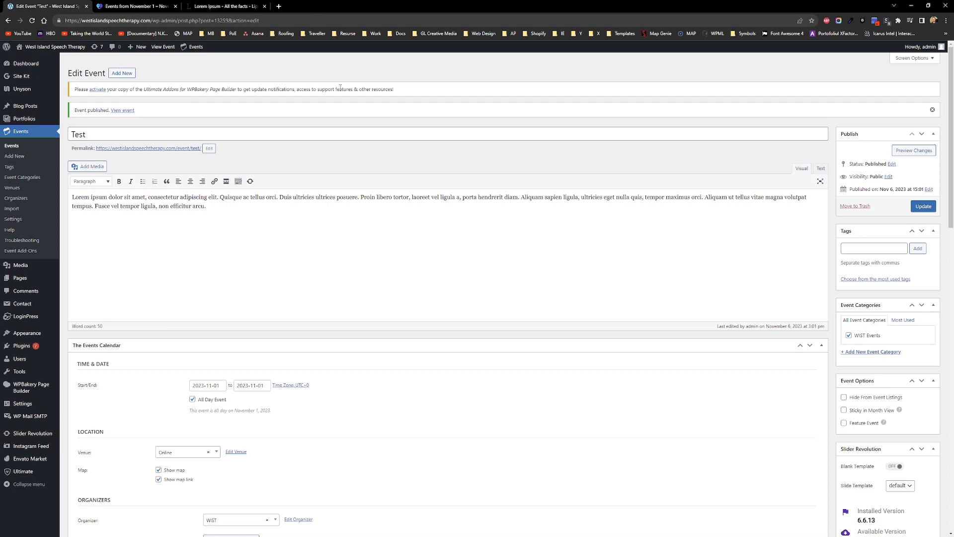
Step: Look over the site's events calendar in its tab
click(134, 7)
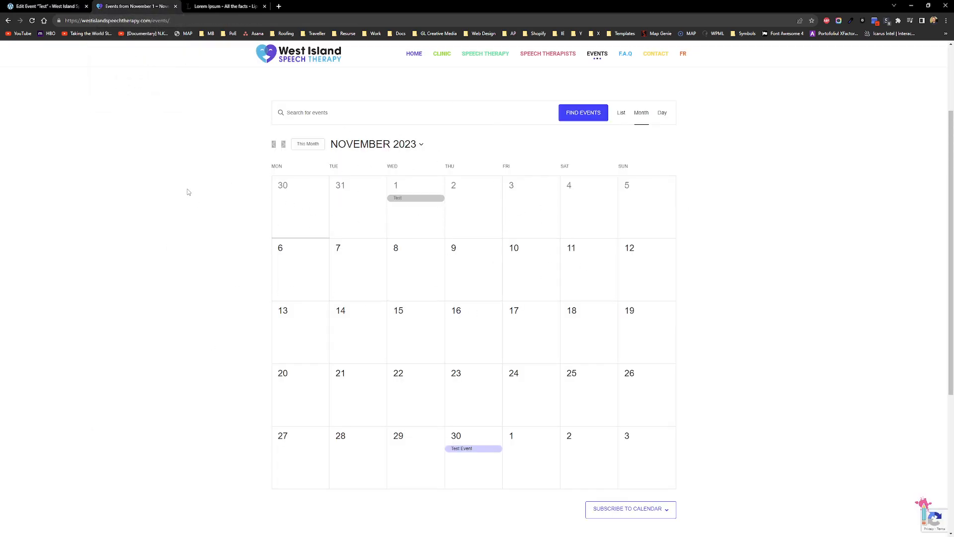
scroll(109, 221, up, 1)
scroll(110, 230, down, 1)
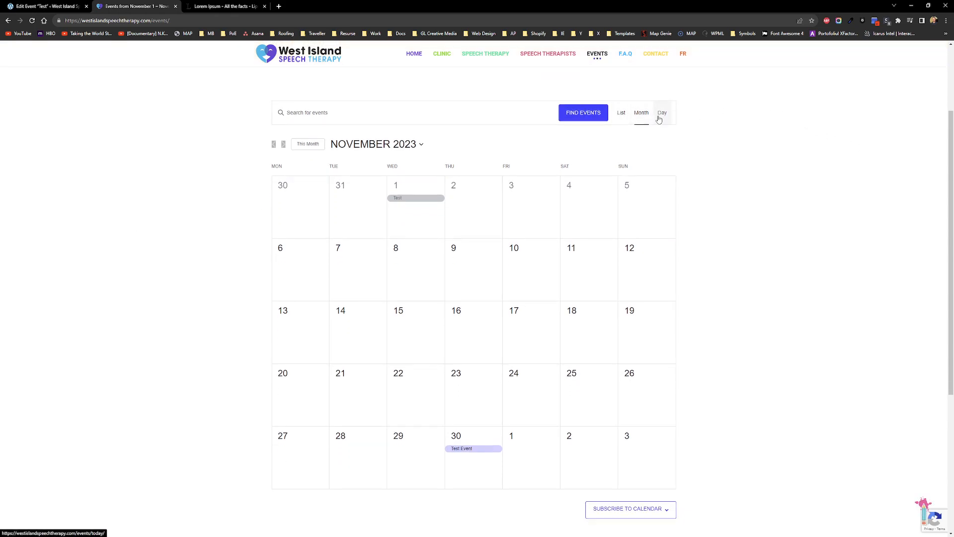
scroll(828, 270, up, 1)
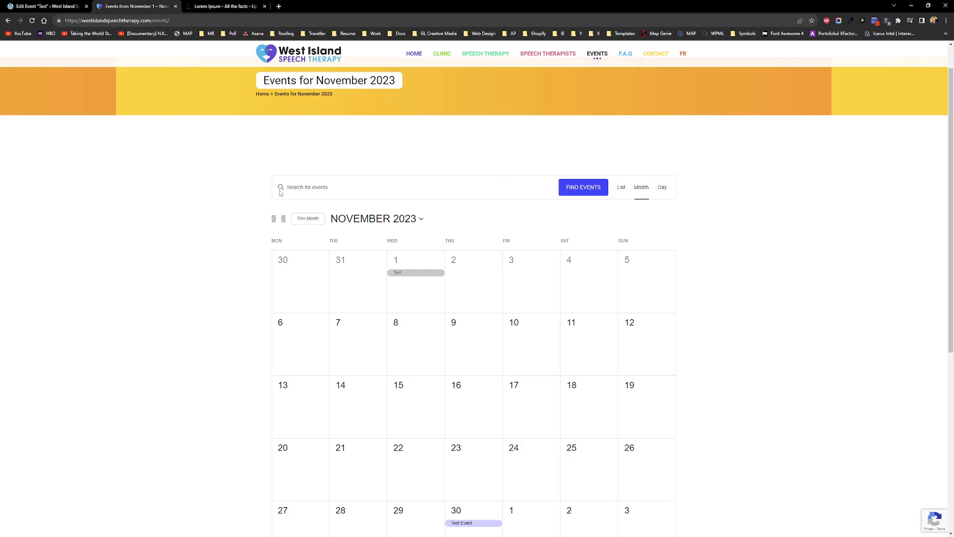
scroll(255, 216, up, 1)
Step: From the admin's Events list, open Test Event's editing page and scroll down
click(47, 6)
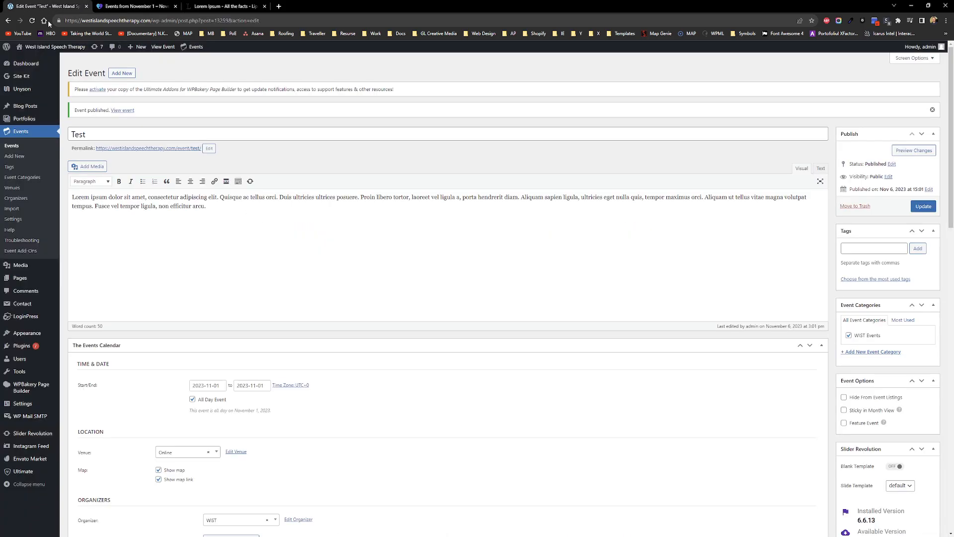
click(14, 147)
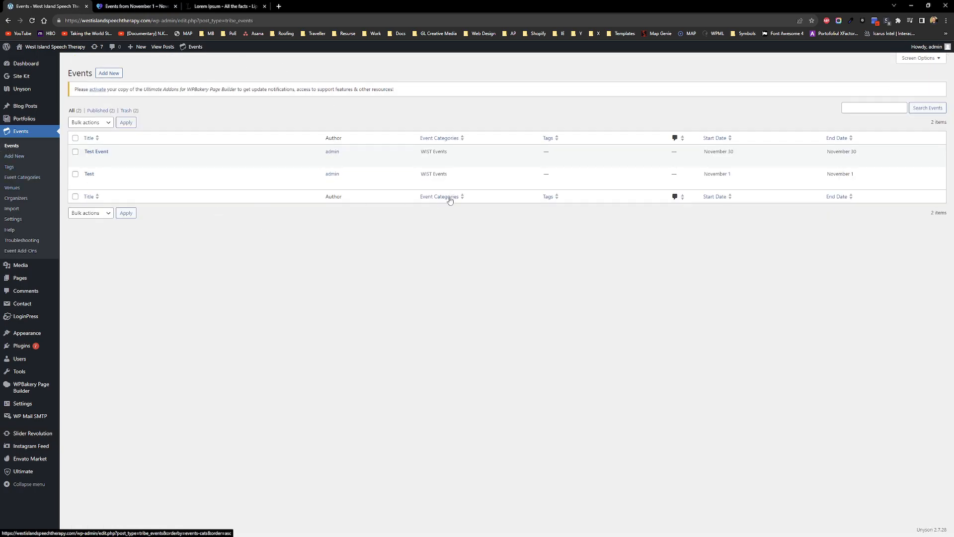
click(104, 152)
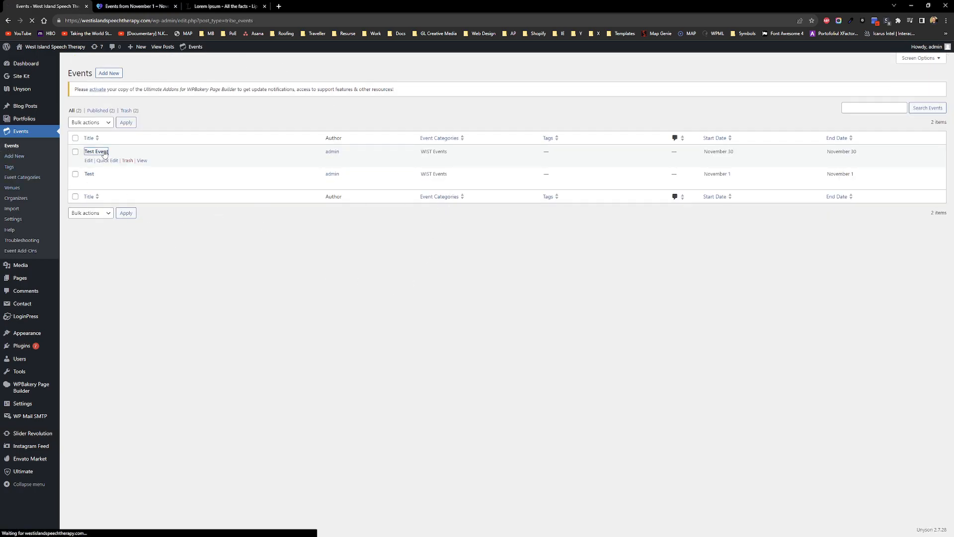
key(ctrl+Tab)
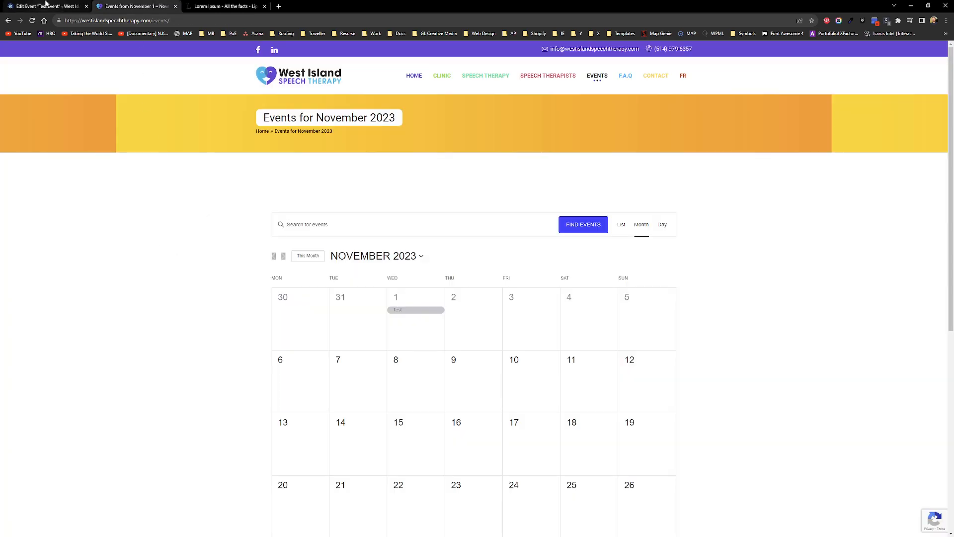
click(45, 5)
scroll(944, 419, down, 5)
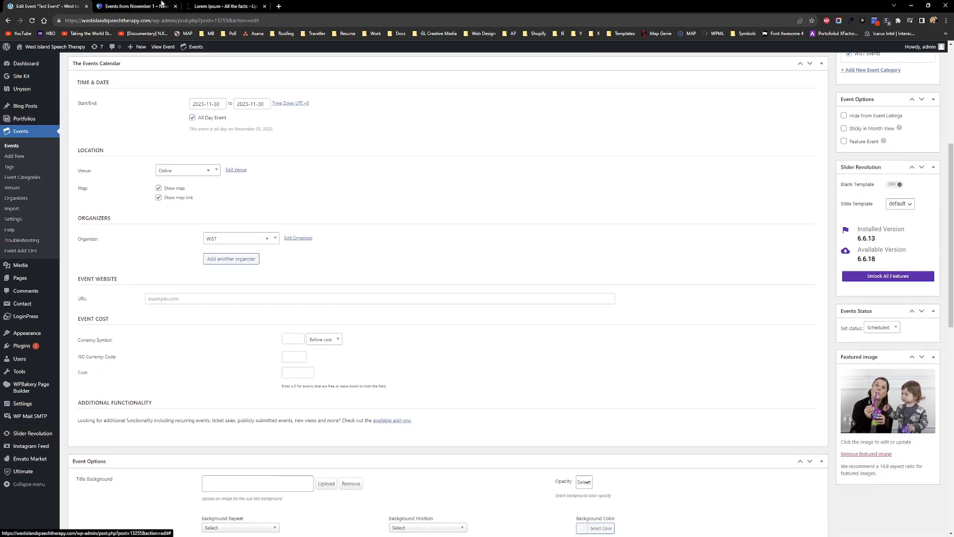
Step: Load compressjpeg.com in a new tab and upload the Divers Google Sheets file from Desktop
click(278, 6)
text(com)
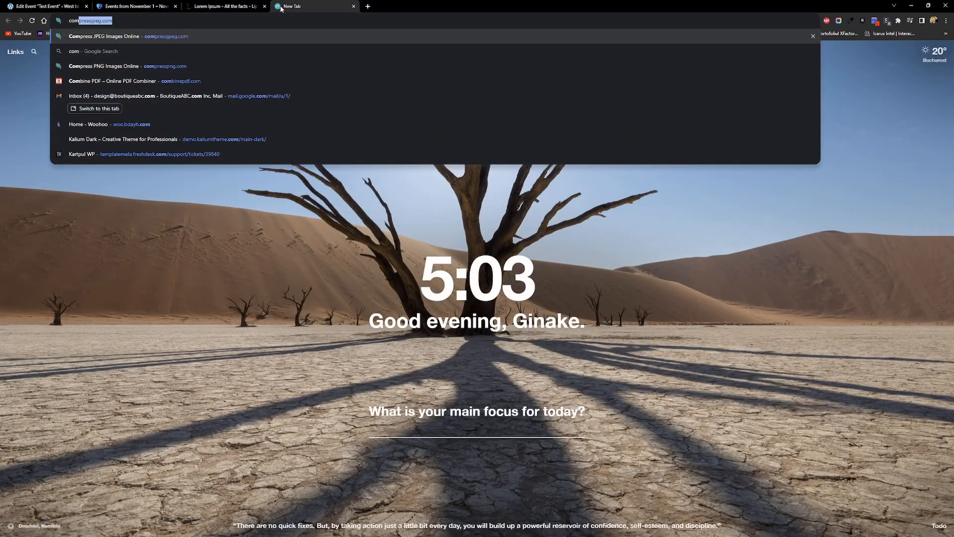
key(Return)
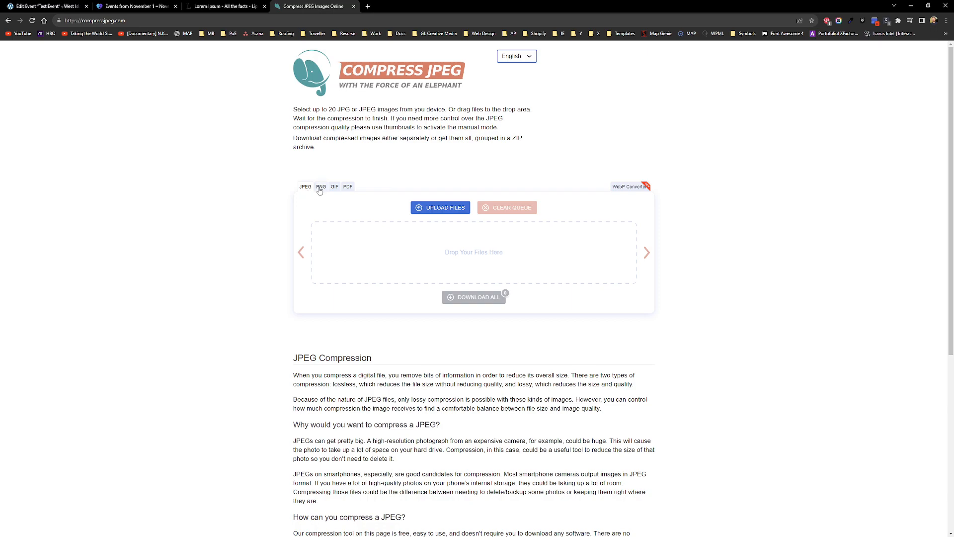
click(442, 209)
click(35, 59)
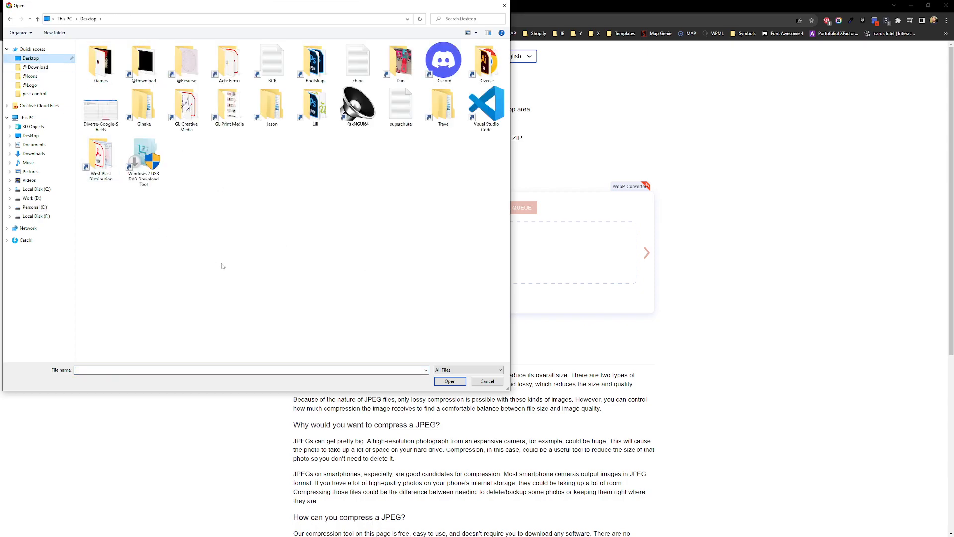
double_click(97, 123)
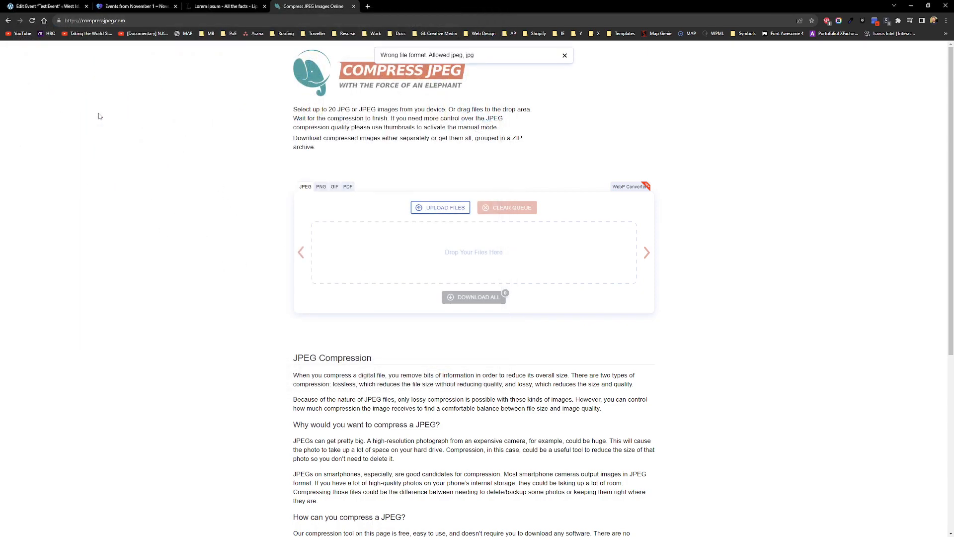
Step: Compress a PNG on the PNG tab, clear the queue, and close the Compress PNG tab
click(321, 187)
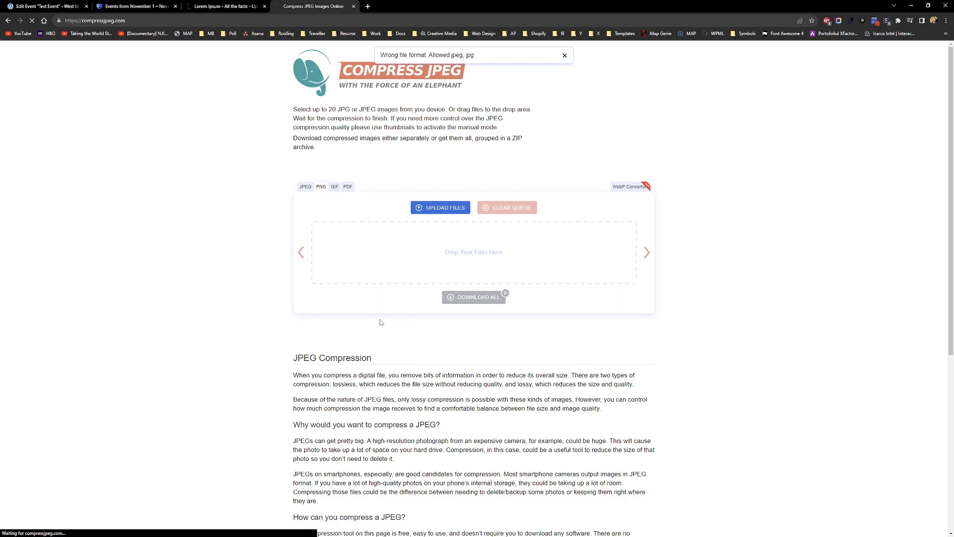
click(450, 209)
double_click(89, 110)
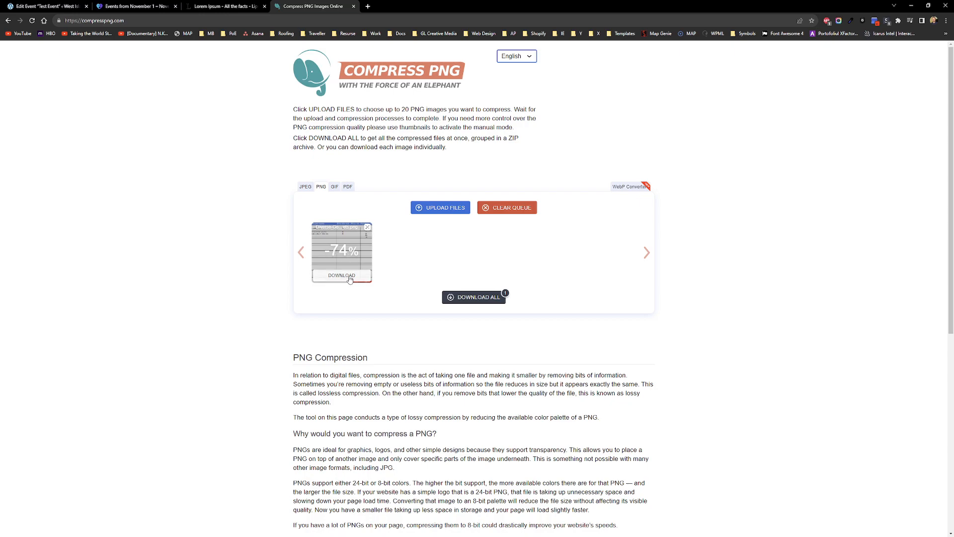
click(511, 208)
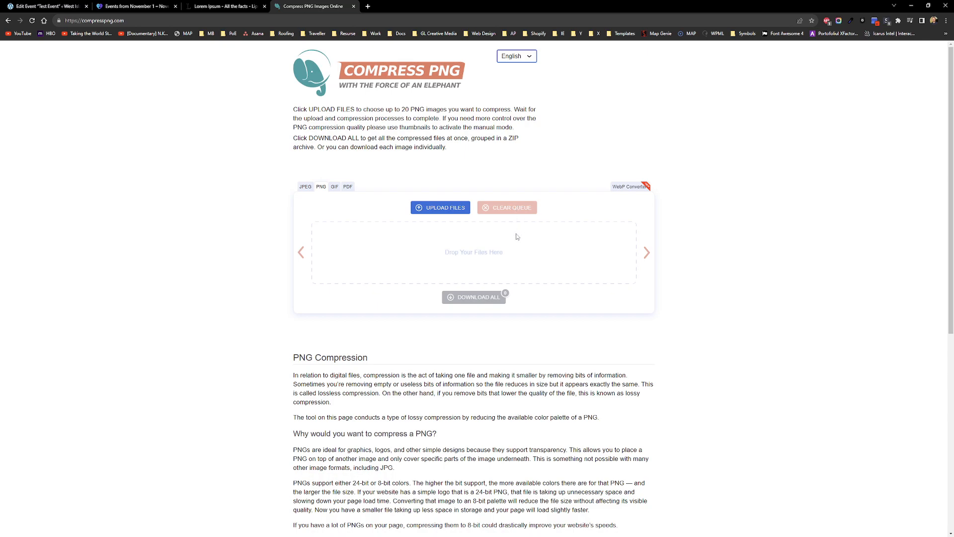
middle_click(306, 6)
middle_click(226, 6)
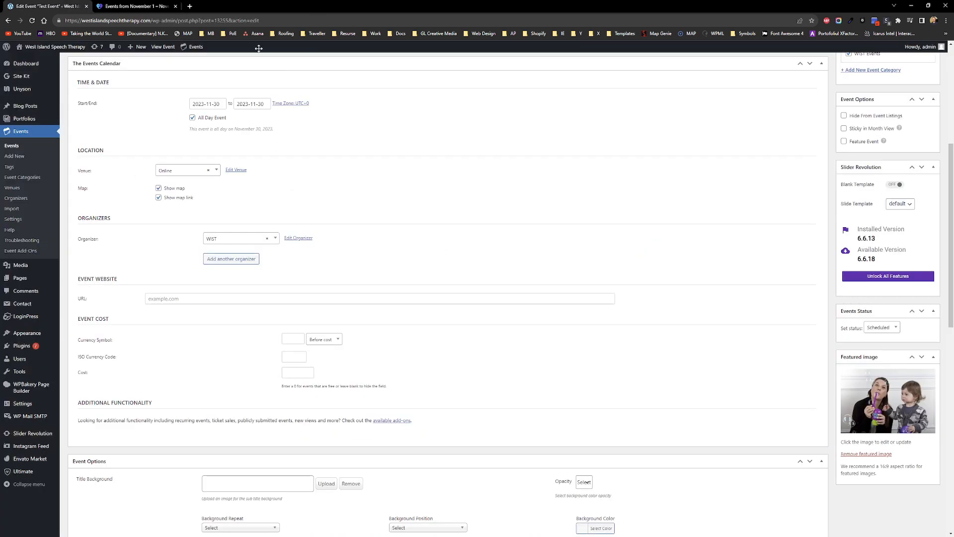
click(137, 6)
scroll(145, 243, down, 2)
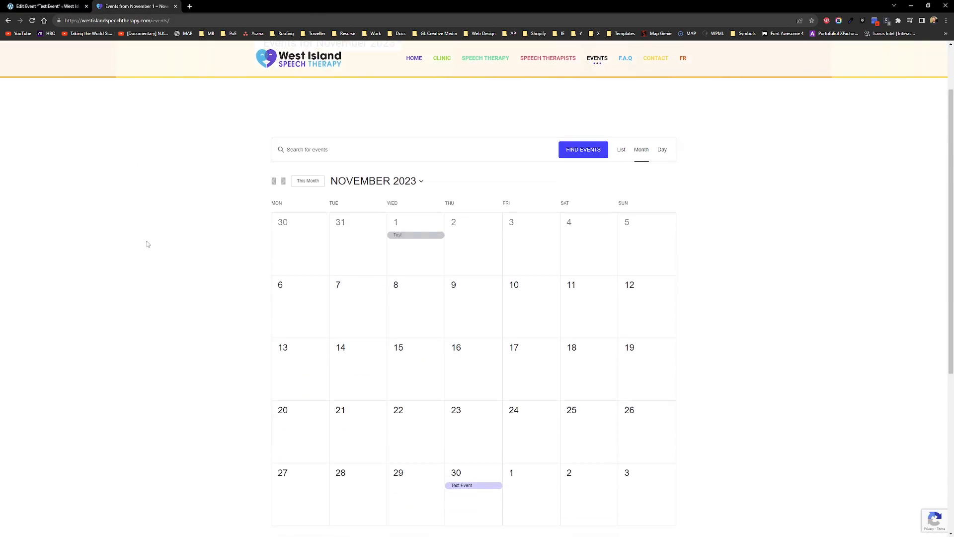
scroll(141, 289, up, 2)
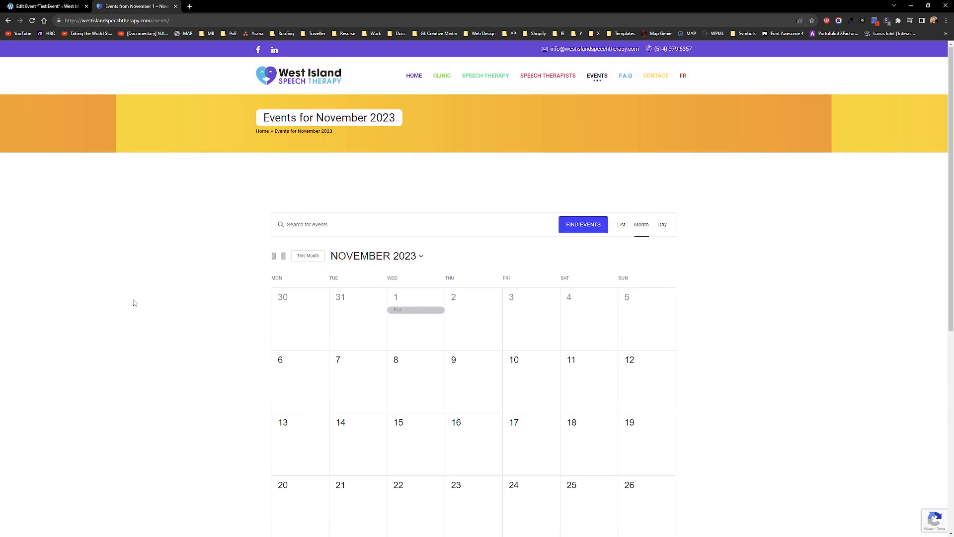
scroll(134, 302, down, 3)
scroll(136, 310, up, 1)
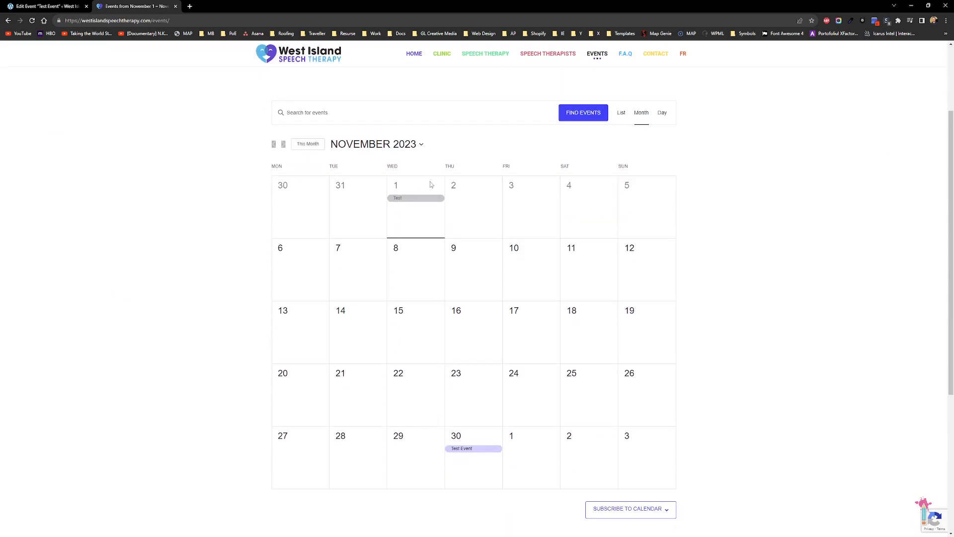
click(67, 5)
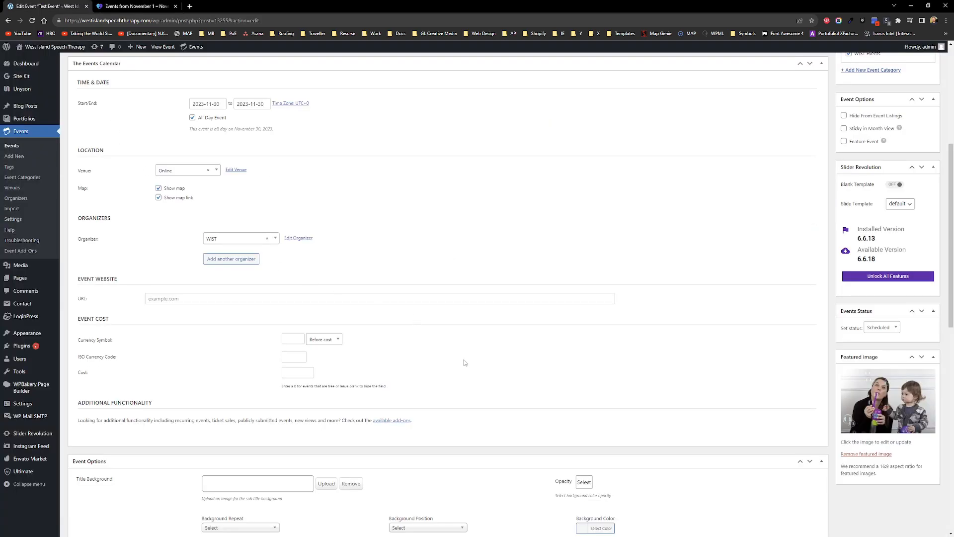
scroll(467, 364, up, 5)
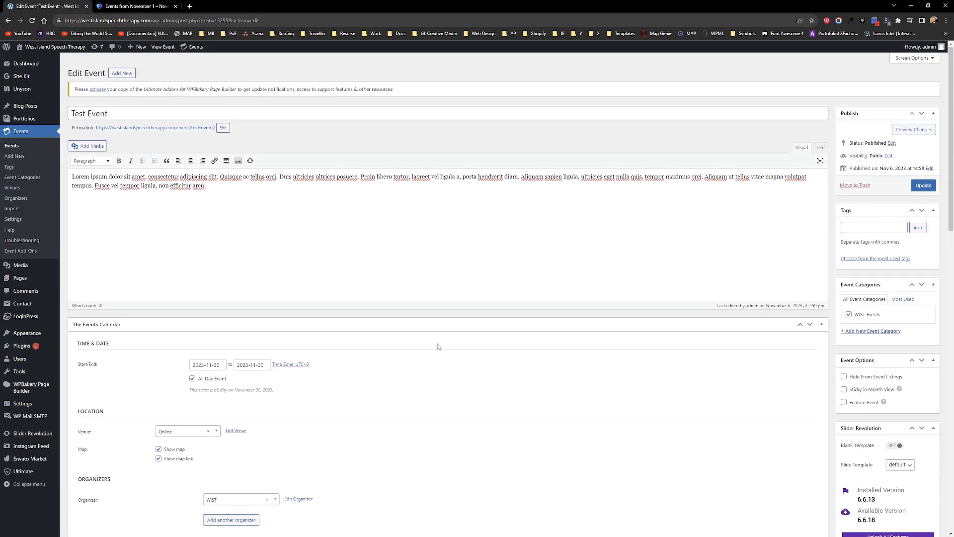